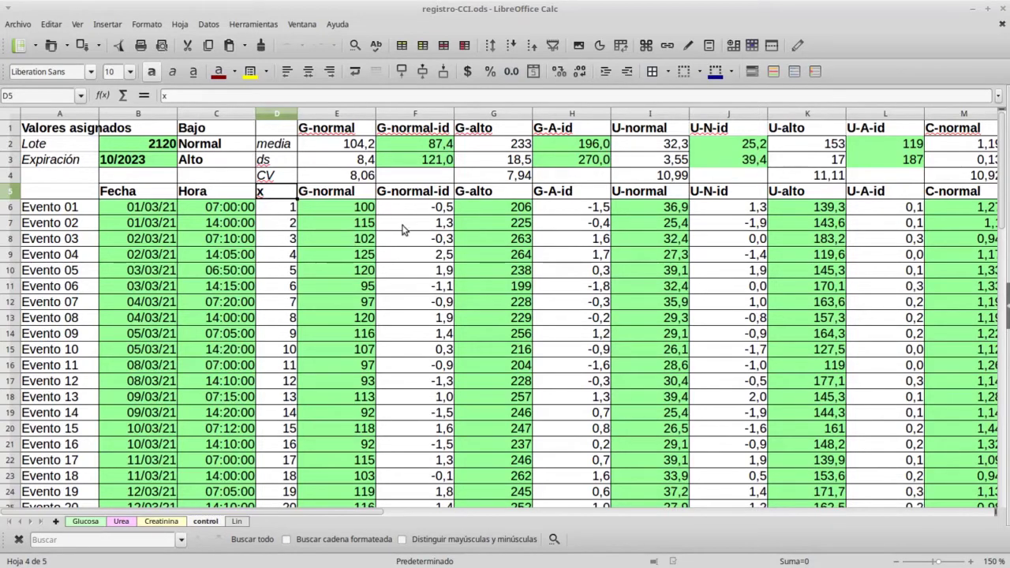
Review the Glucosa, Urea and Creatinina control charts in the finished workbook.
{"action": "left_click", "coordinate": [84, 521]}
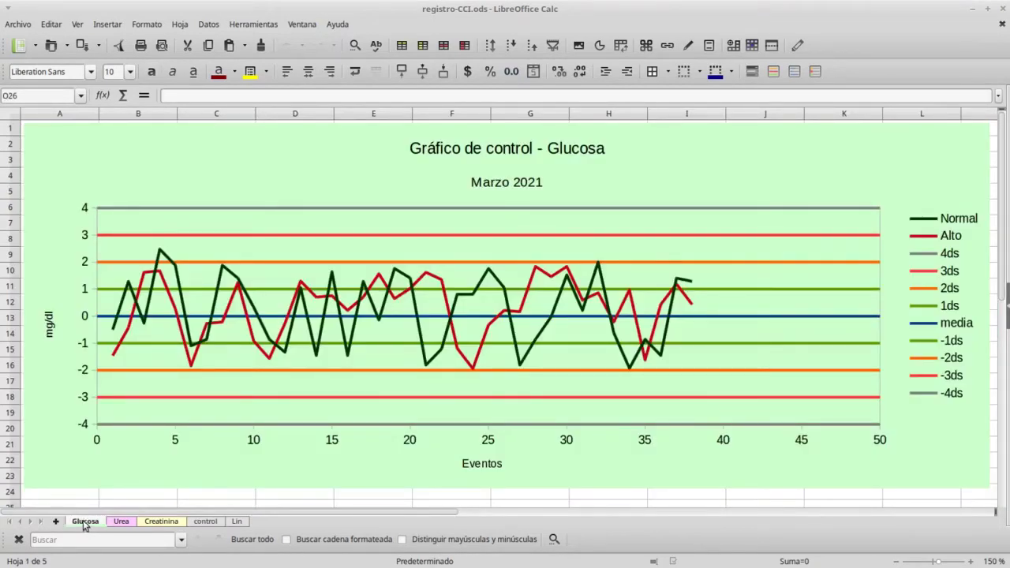
{"action": "left_click", "coordinate": [121, 523]}
{"action": "left_click", "coordinate": [160, 524]}
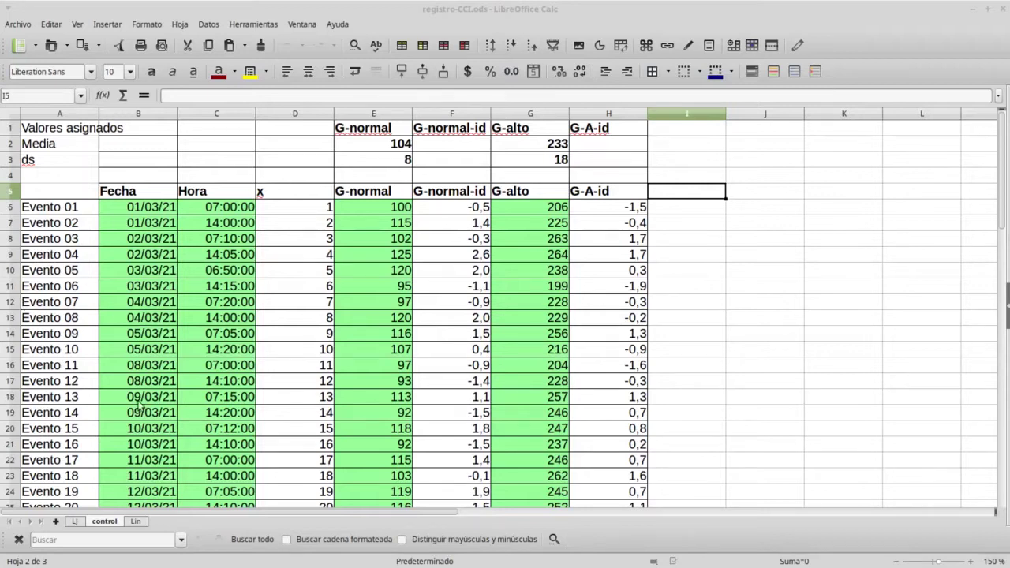
Look through the LJ, control and Lin sheets of the glucose workbook.
{"action": "left_click", "coordinate": [75, 521]}
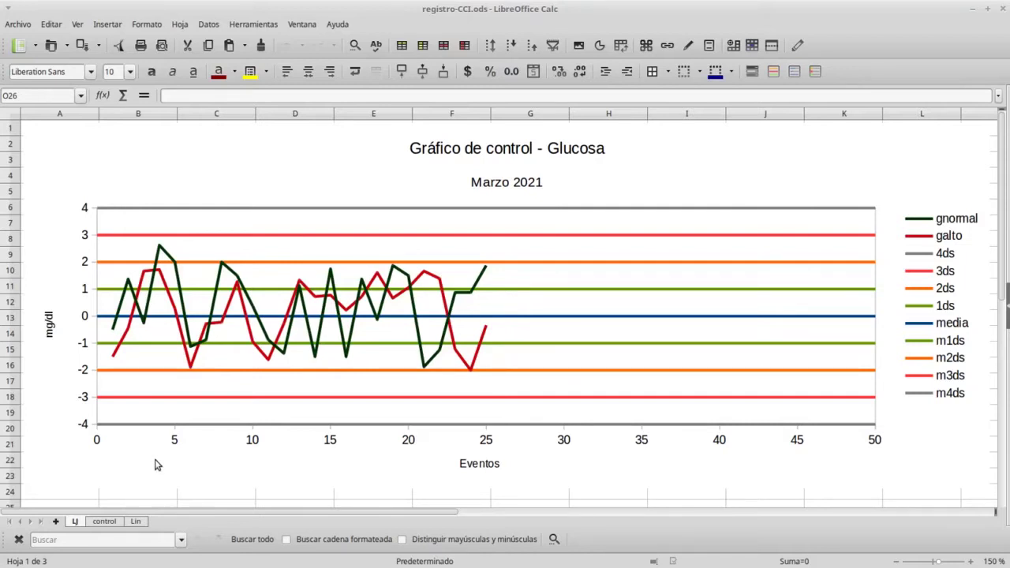
{"action": "left_click", "coordinate": [105, 524]}
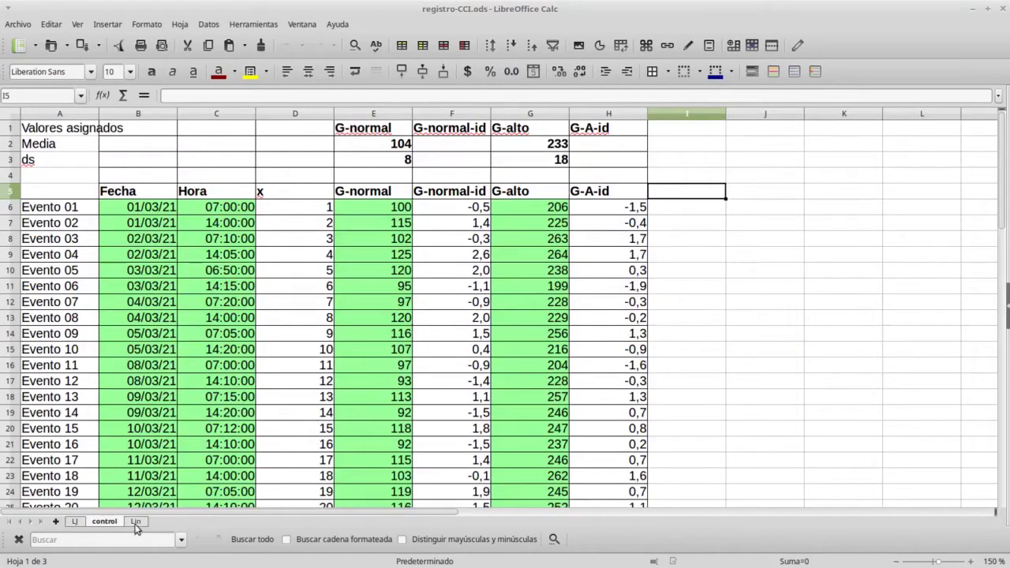
{"action": "left_click", "coordinate": [138, 522]}
{"action": "left_click", "coordinate": [105, 523]}
{"action": "left_click", "coordinate": [83, 523]}
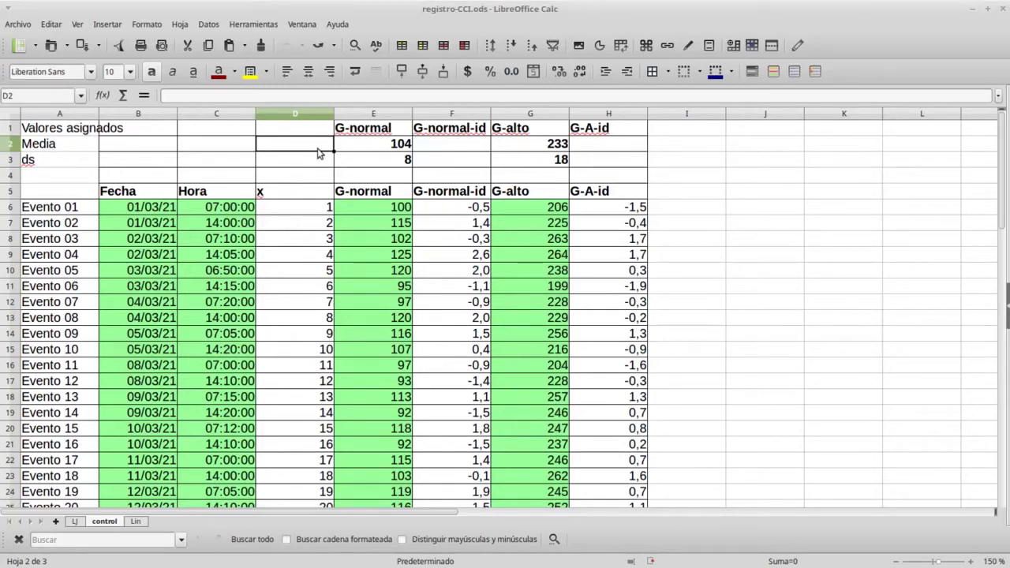
On the control sheet, label cell D2 "Media" and cell D3 "Ds".
{"action": "type", "text": "Media"}
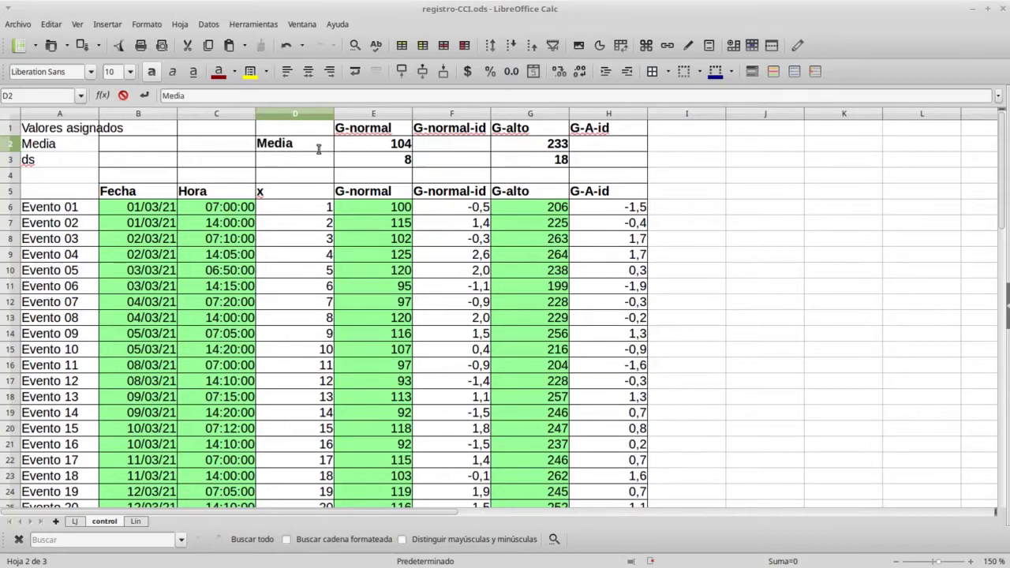
{"action": "key", "text": "Return"}
{"action": "type", "text": "Ds"}
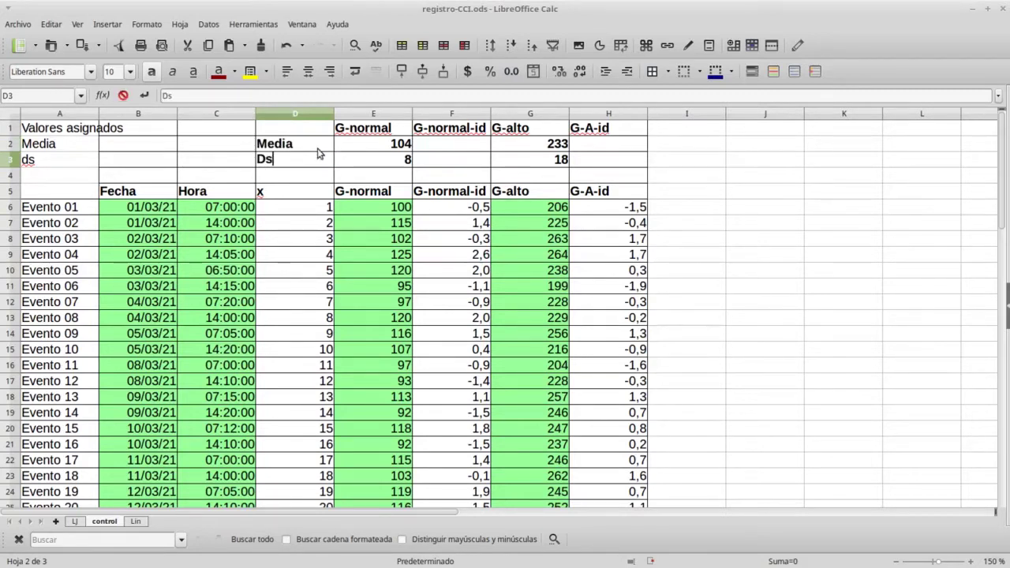
{"action": "key", "text": "Return"}
Clear the assigned mean and standard deviation values in E2:G3.
{"action": "key", "text": "Up"}
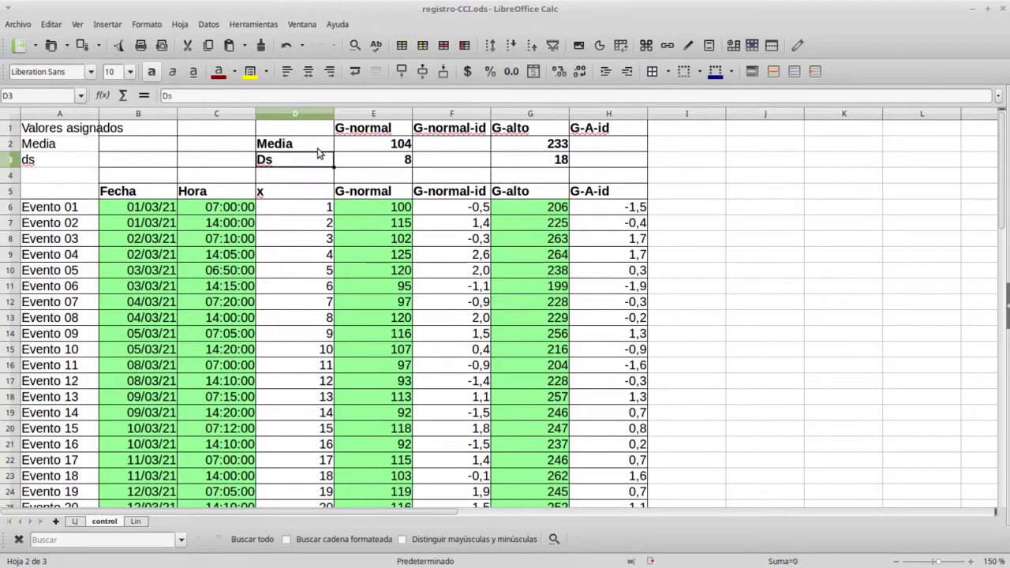
{"action": "key", "text": "Right"}
{"action": "key", "text": "Up"}
{"action": "key", "text": "shift+Down"}
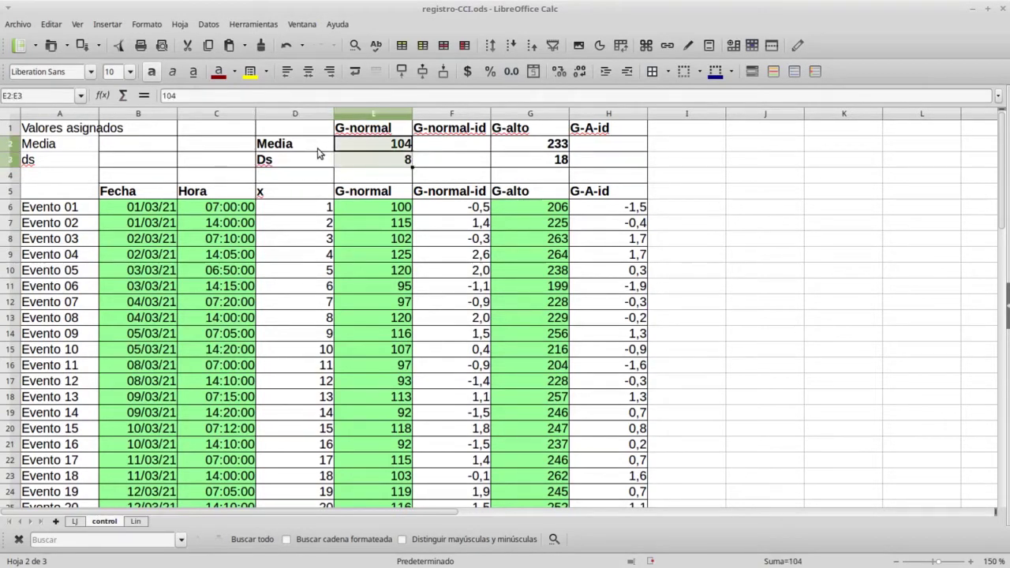
{"action": "key", "text": "shift+Right"}
{"action": "key", "text": "shift+Right"}
{"action": "key", "text": "Delete"}
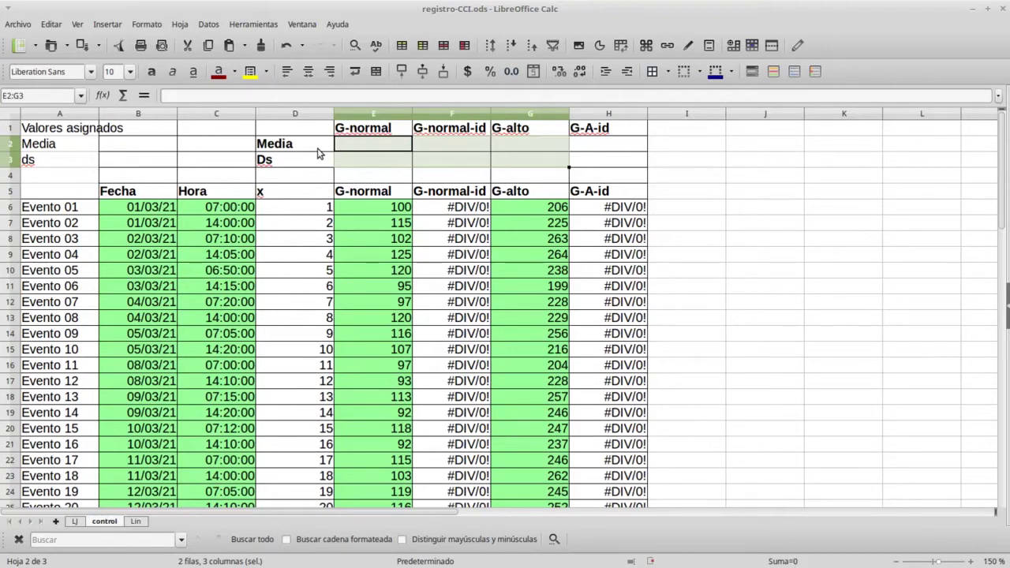
Enter the G-normal-id limits 87,4 in F2 and 121 in F3.
{"action": "left_click", "coordinate": [452, 151]}
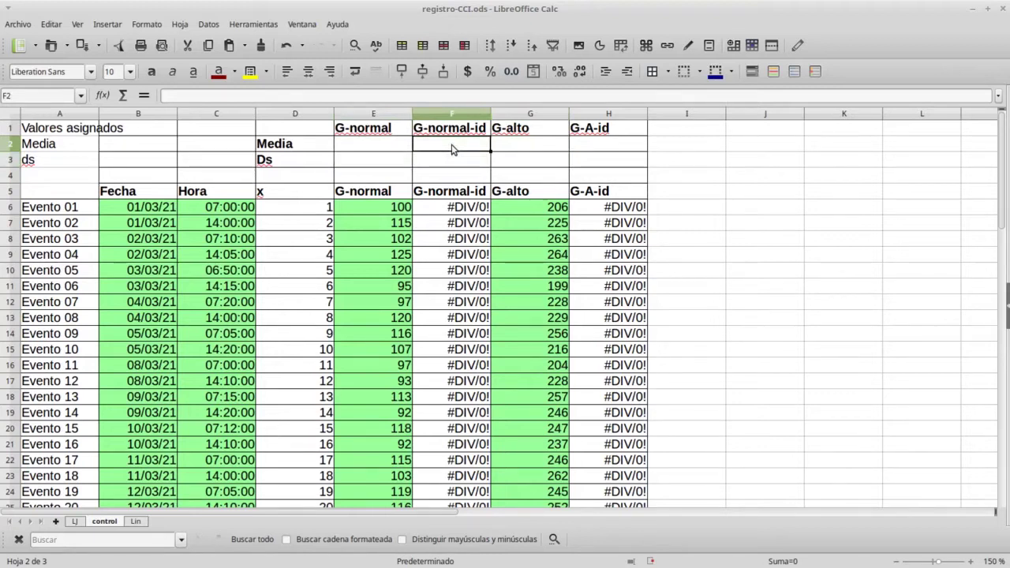
{"action": "type", "text": "87,4"}
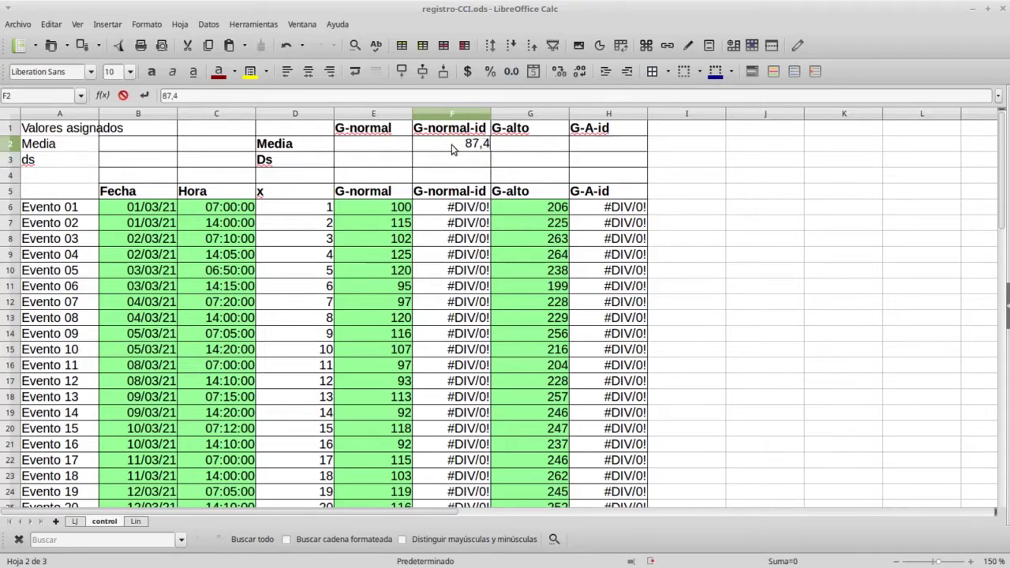
{"action": "key", "text": "Return"}
{"action": "type", "text": "121"}
{"action": "key", "text": "Return"}
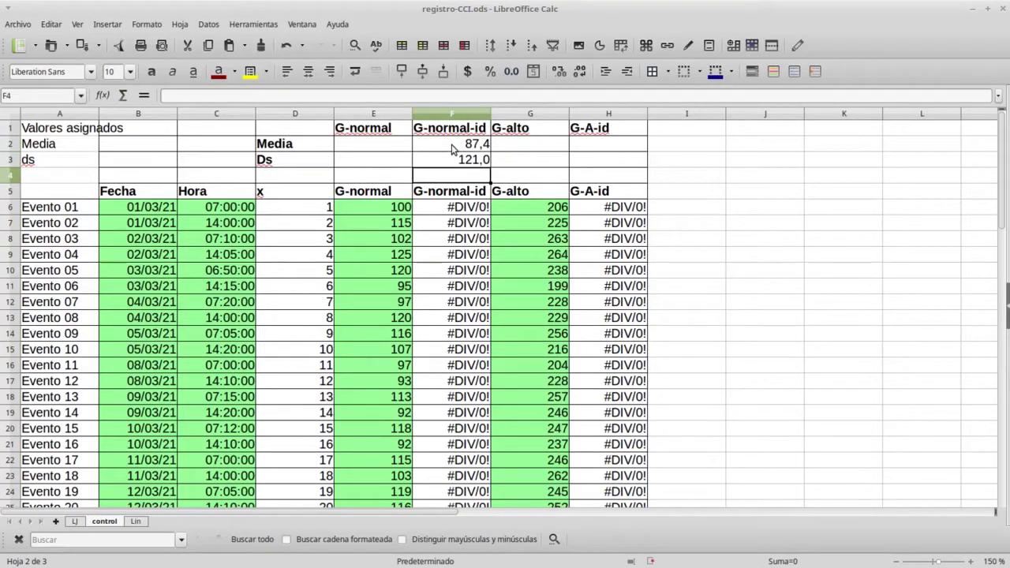
Calculate the G-normal mean in E2 with the formula =(F3+F2)/2.
{"action": "left_click", "coordinate": [369, 152]}
{"action": "key", "text": "ctrl+b"}
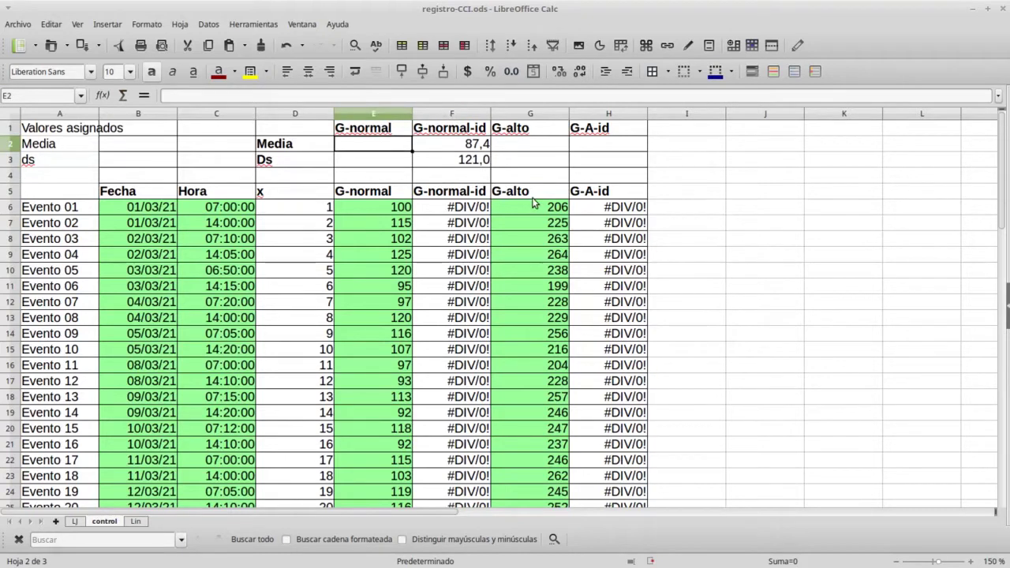
{"action": "type", "text": "="}
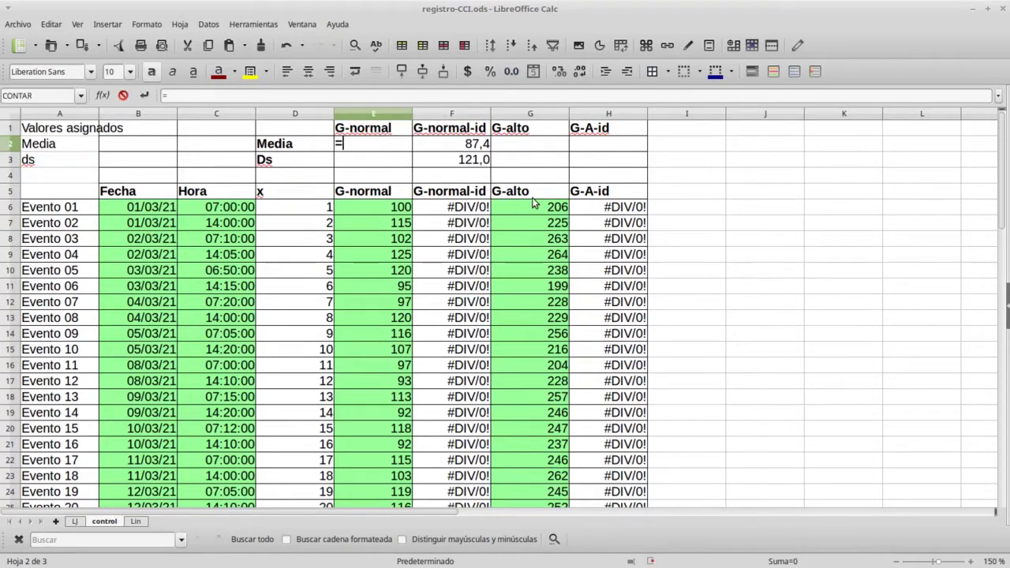
{"action": "type", "text": "("}
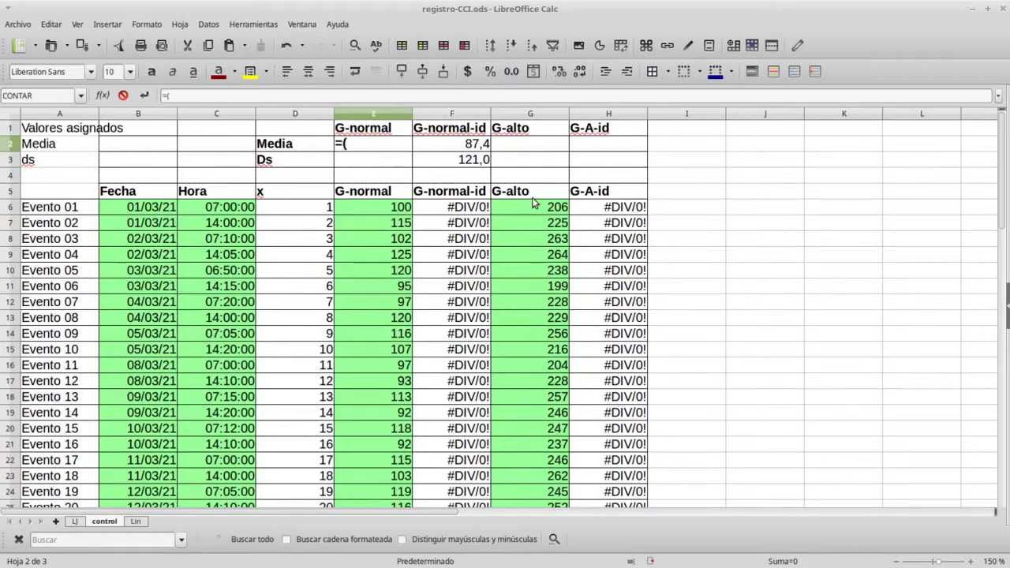
{"action": "left_click", "coordinate": [470, 160]}
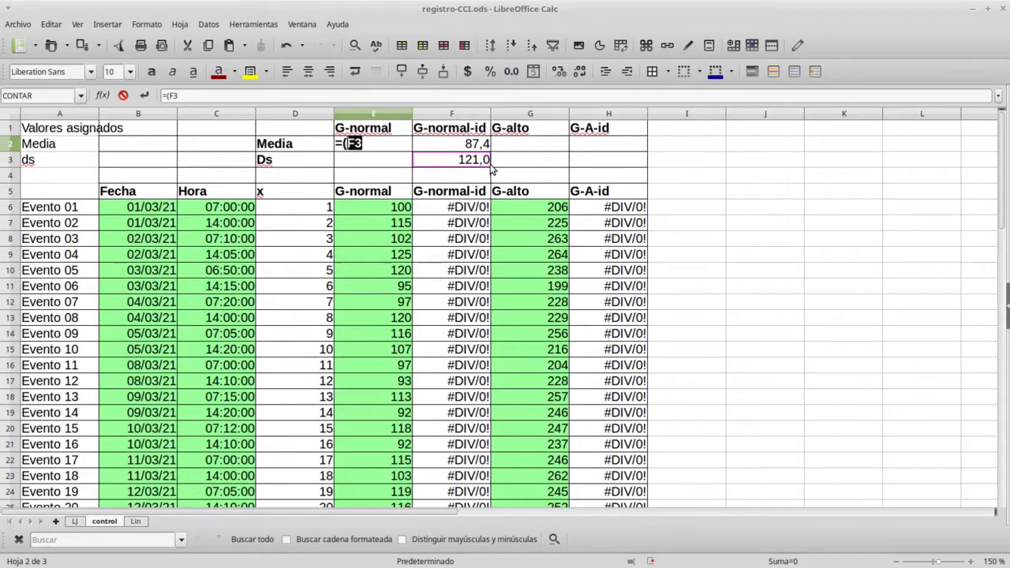
{"action": "type", "text": "+"}
{"action": "left_click", "coordinate": [482, 145]}
{"action": "type", "text": ")"}
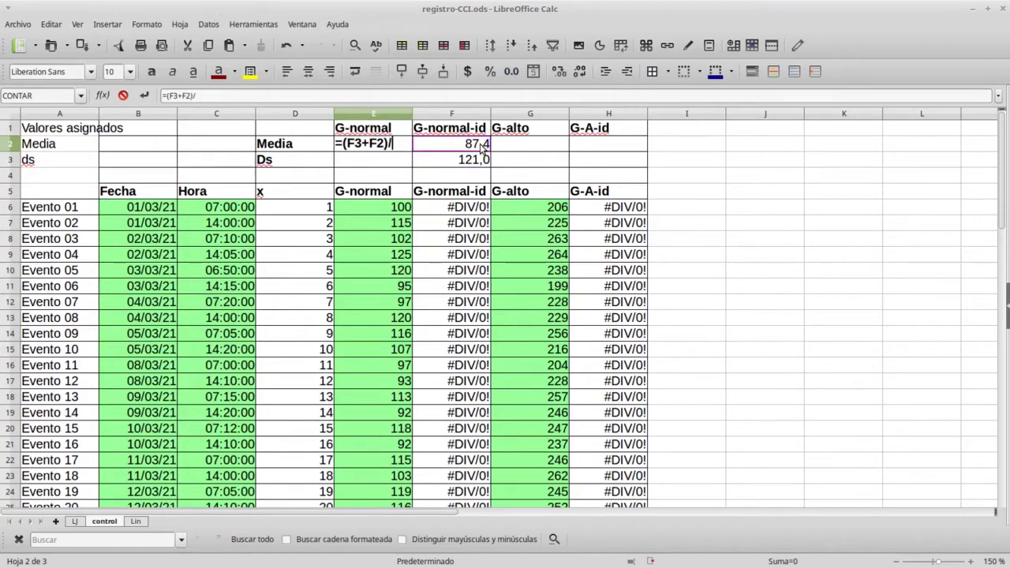
{"action": "type", "text": "/2"}
{"action": "key", "text": "Return"}
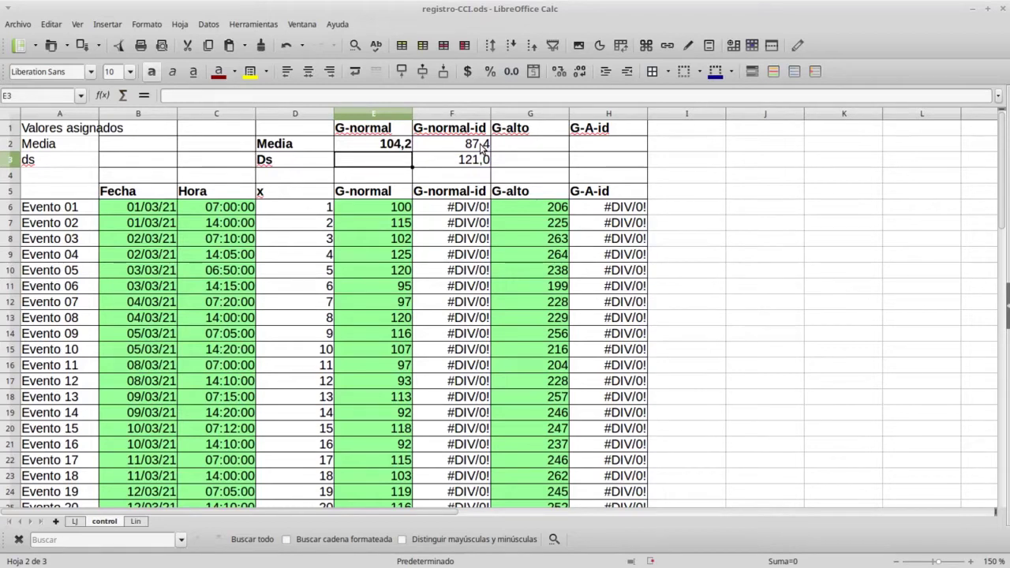
Calculate the G-normal standard deviation in E3 with the formula =(F3-F2)/4.
{"action": "type", "text": "=("}
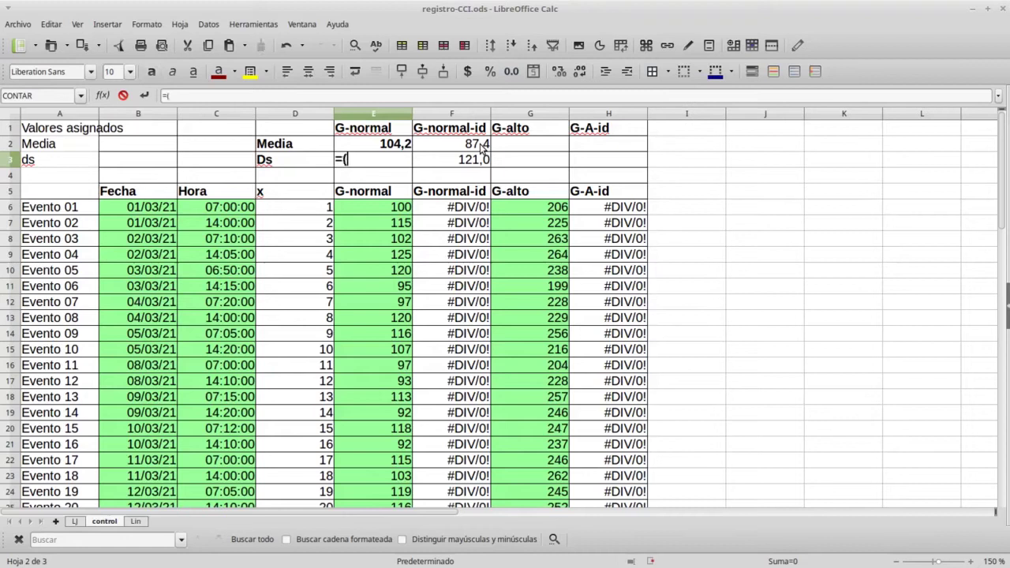
{"action": "left_click", "coordinate": [475, 161]}
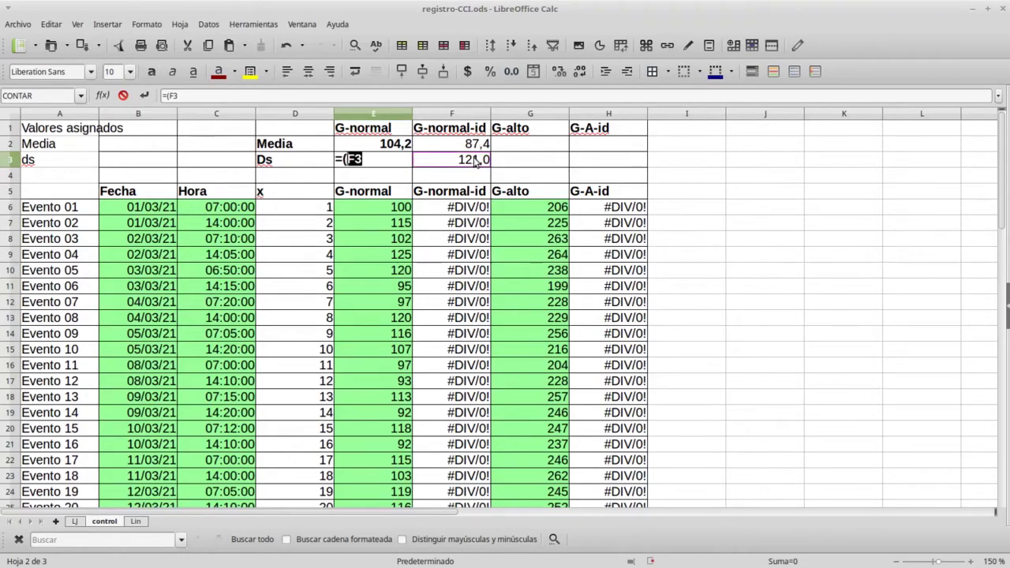
{"action": "type", "text": "-"}
{"action": "left_click", "coordinate": [479, 148]}
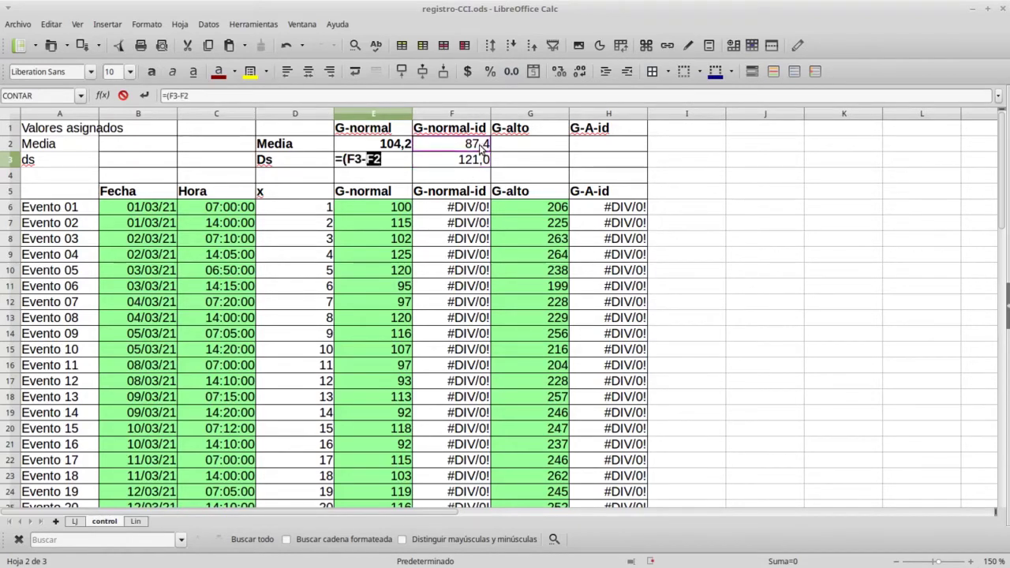
{"action": "type", "text": ")/4"}
{"action": "key", "text": "Return"}
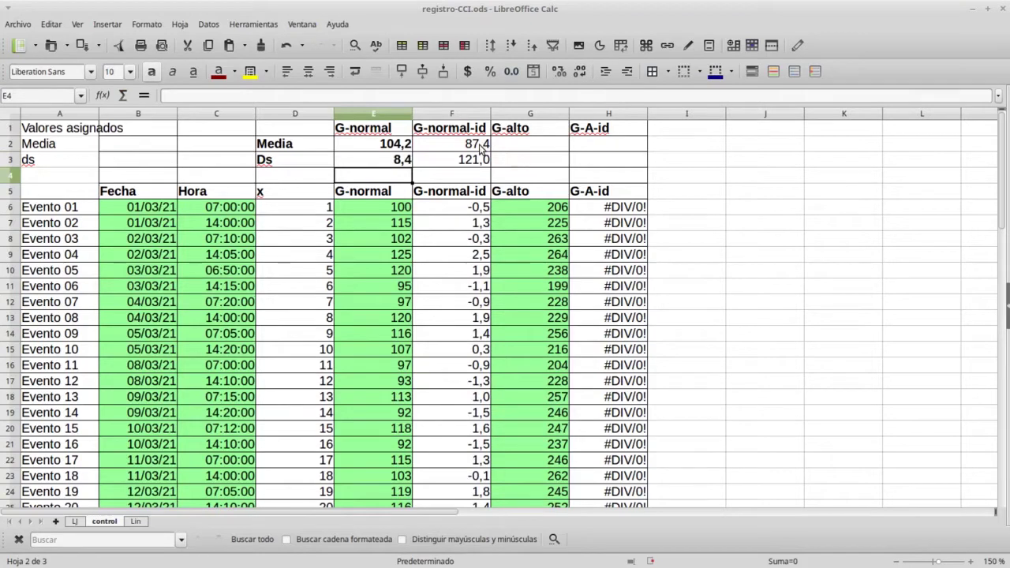
Label D4 "CV" and calculate the G-normal coefficient of variation in E4 with =(E3/E2)*100.
{"action": "left_click", "coordinate": [314, 179]}
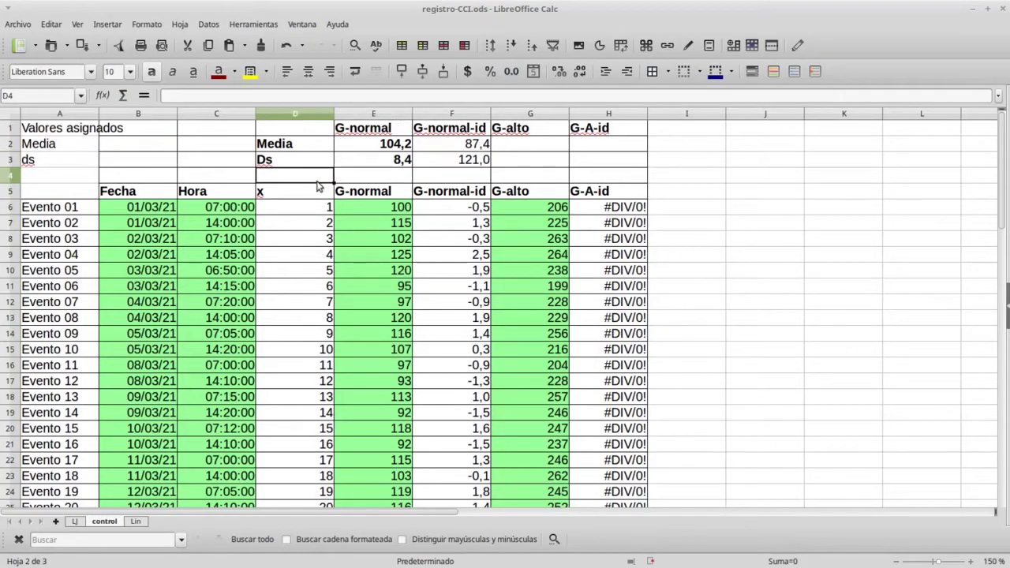
{"action": "type", "text": "CV"}
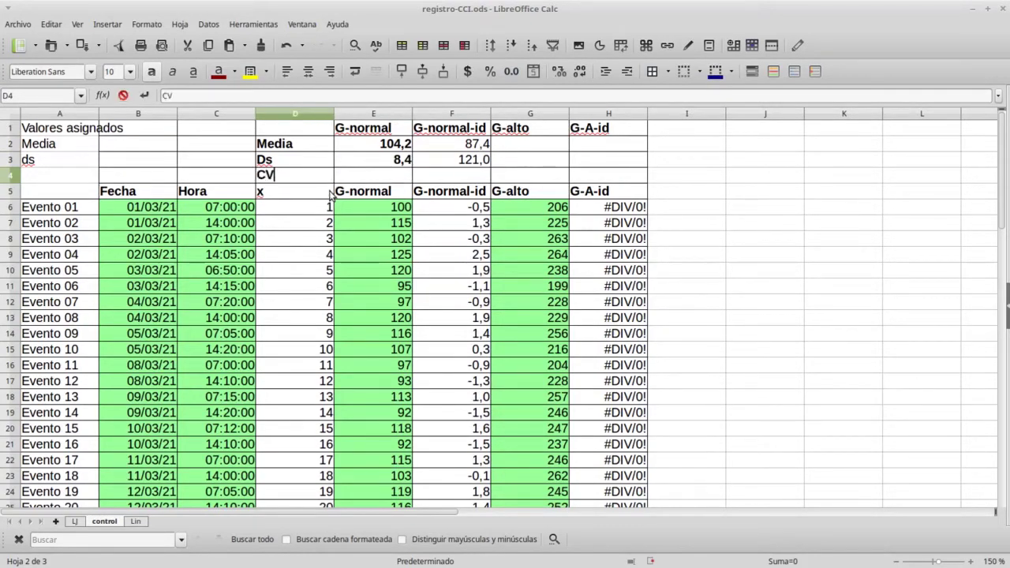
{"action": "key", "text": "Tab"}
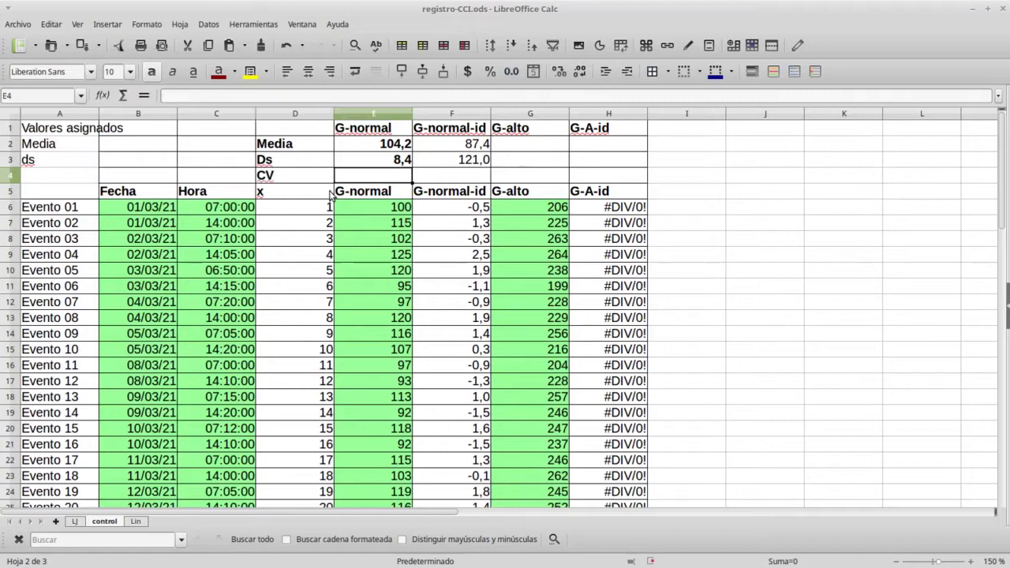
{"action": "type", "text": "="}
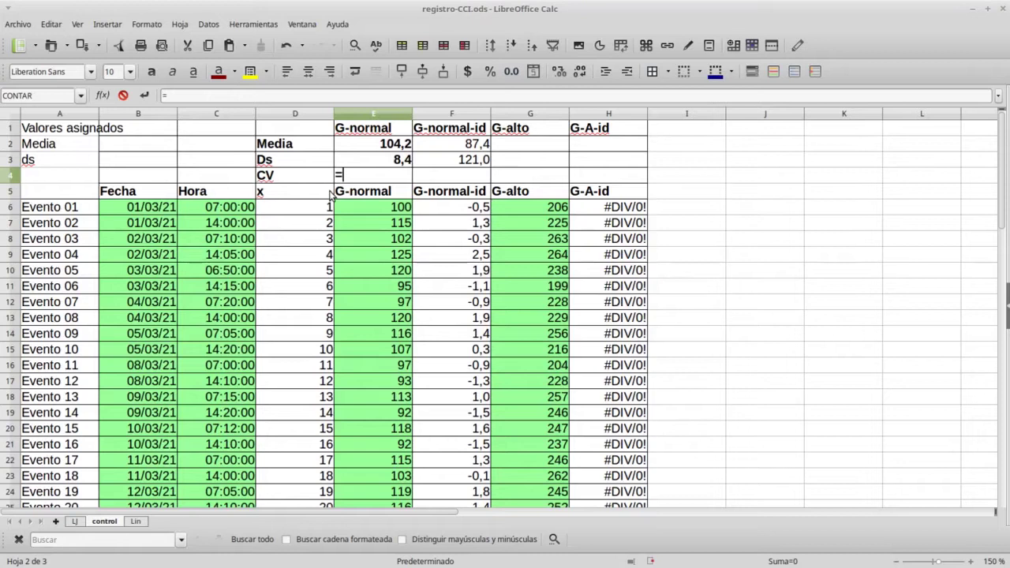
{"action": "type", "text": "("}
{"action": "key", "text": "Up"}
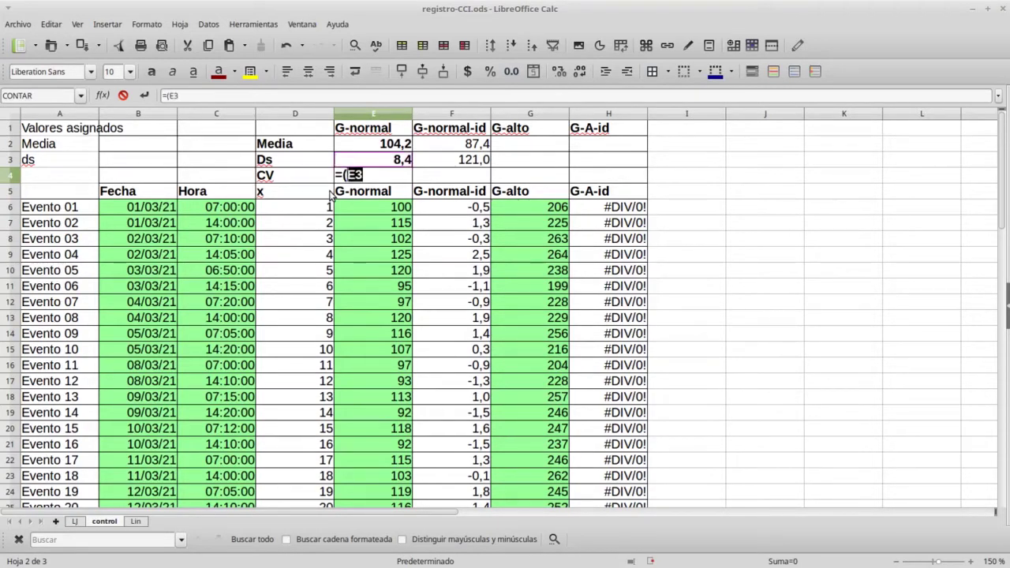
{"action": "type", "text": "/"}
{"action": "key", "text": "Up"}
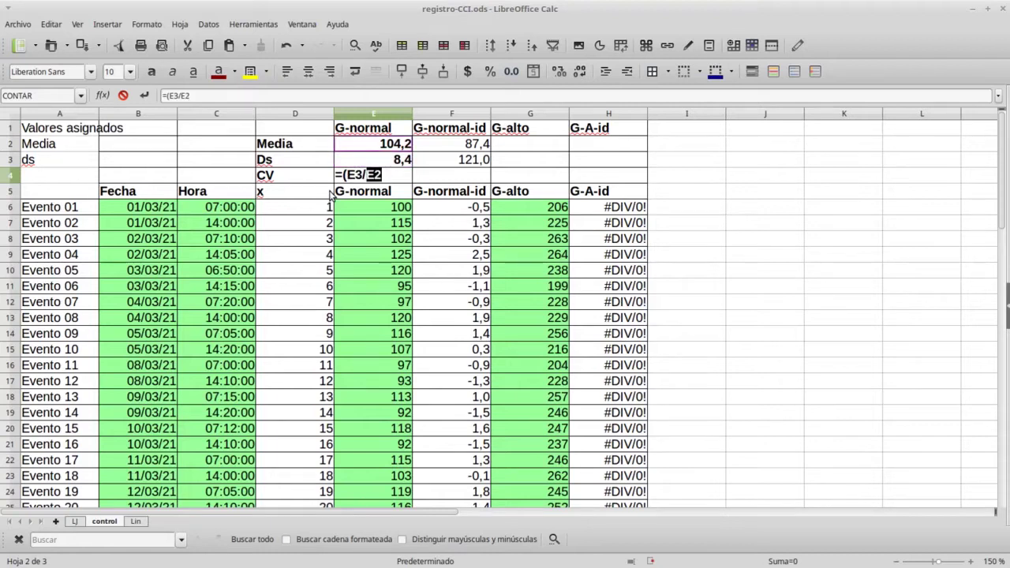
{"action": "type", "text": ")*100"}
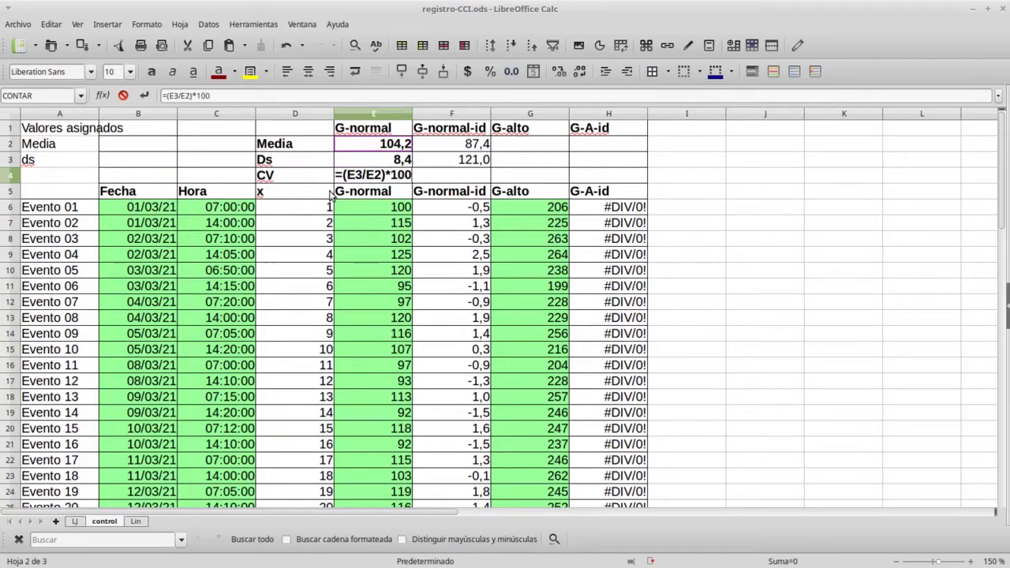
{"action": "key", "text": "Return"}
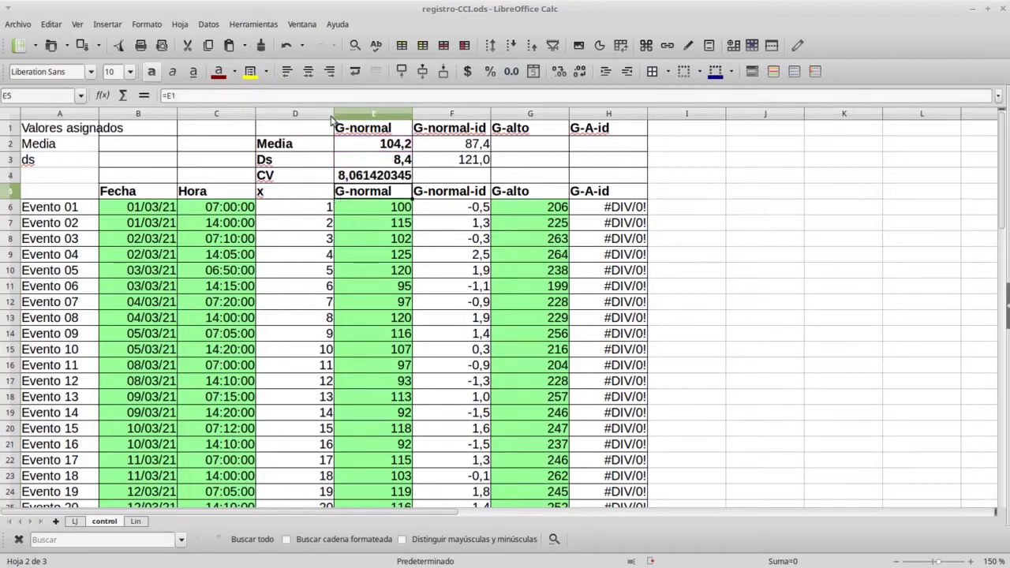
Format the CV value in E4 to show two decimal places.
{"action": "key", "text": "Up"}
{"action": "left_click", "coordinate": [580, 71]}
{"action": "left_click", "coordinate": [580, 71]}
{"action": "left_click", "coordinate": [580, 71]}
{"action": "left_click", "coordinate": [580, 71]}
{"action": "left_click", "coordinate": [580, 71]}
{"action": "left_click", "coordinate": [580, 71]}
{"action": "left_click", "coordinate": [580, 71]}
{"action": "left_click", "coordinate": [580, 71]}
{"action": "left_click", "coordinate": [557, 73]}
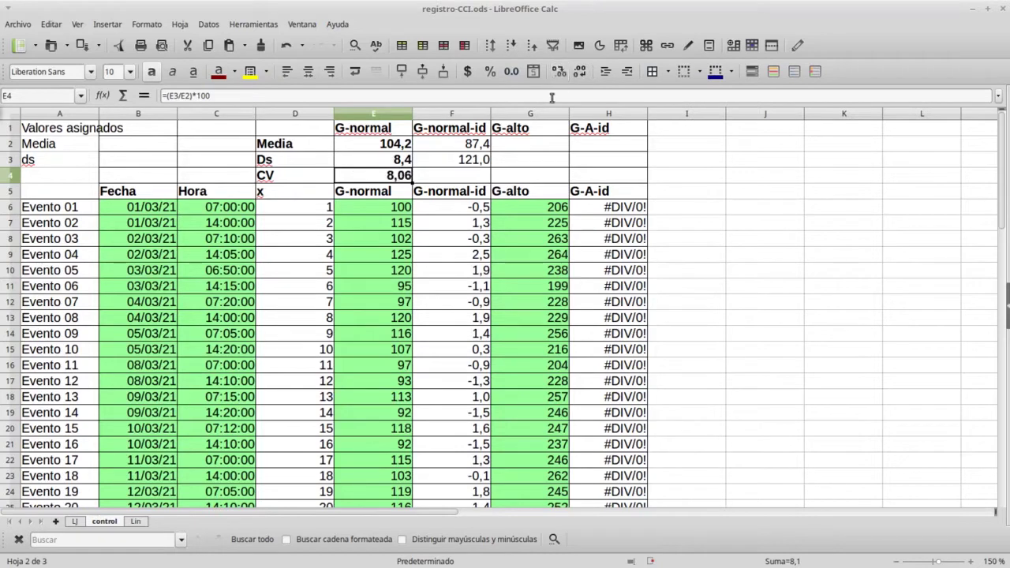
Enter the assigned high glucose limits under G-A-id: 196 in H2 and 270 in H3.
{"action": "left_click", "coordinate": [603, 150]}
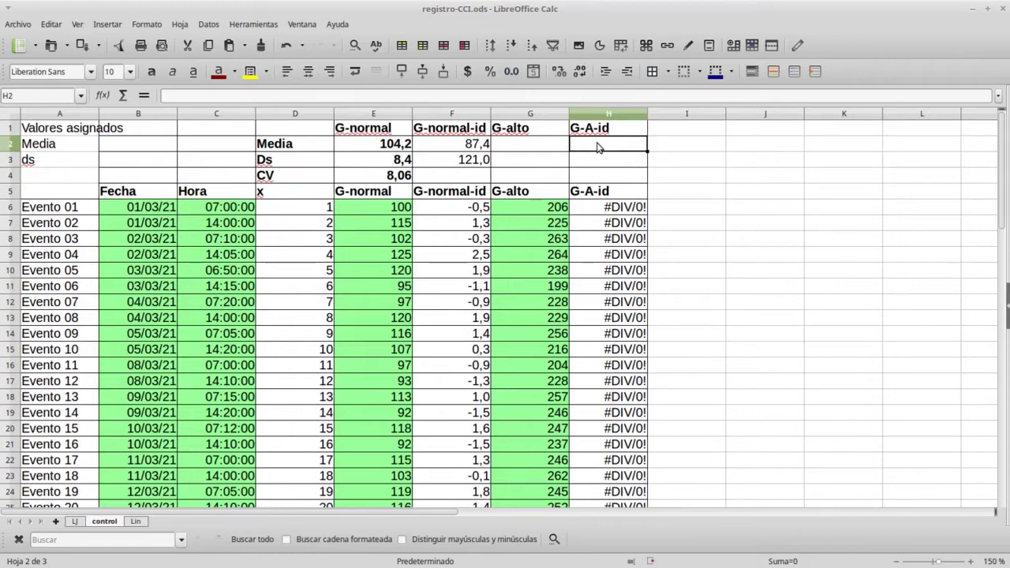
{"action": "type", "text": "196"}
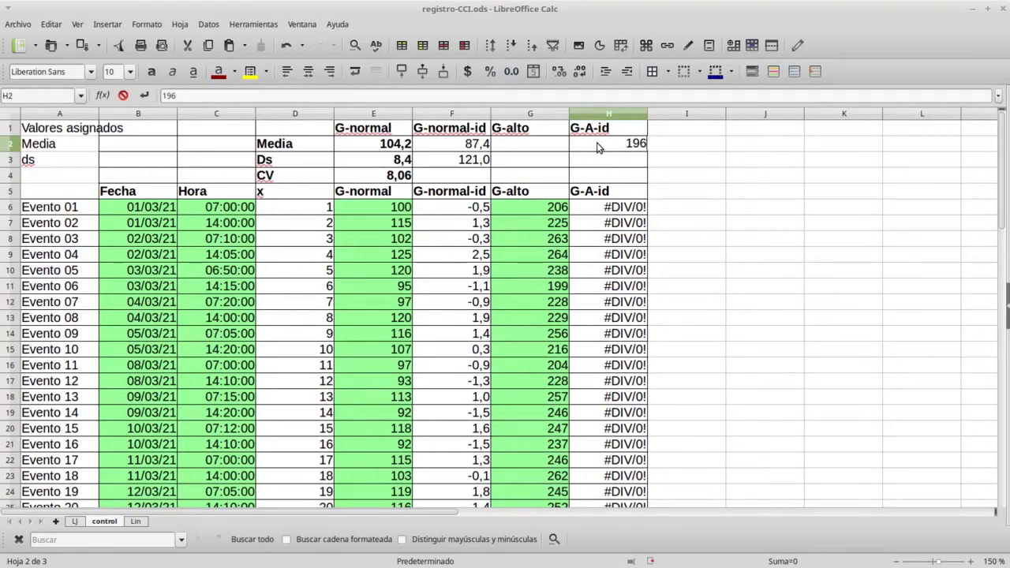
{"action": "key", "text": "Return"}
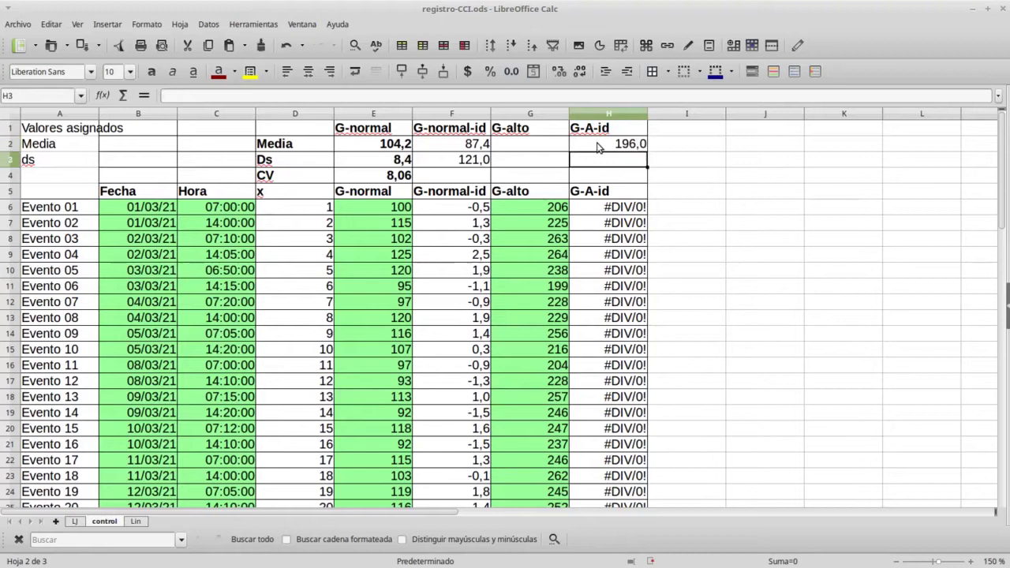
{"action": "type", "text": "270"}
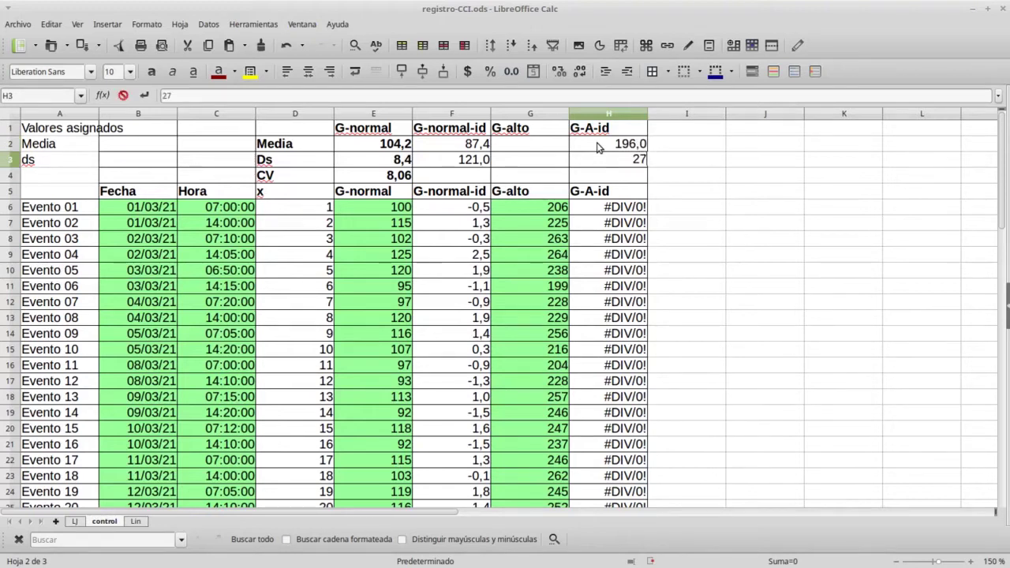
{"action": "key", "text": "Return"}
Copy the G-normal mean, Ds and CV formulas from E2:E4 into G2:G4 for G-alto.
{"action": "left_click_drag", "start_coordinate": [370, 144], "coordinate": [369, 178]}
{"action": "key", "text": "ctrl+c"}
{"action": "left_click", "coordinate": [539, 145]}
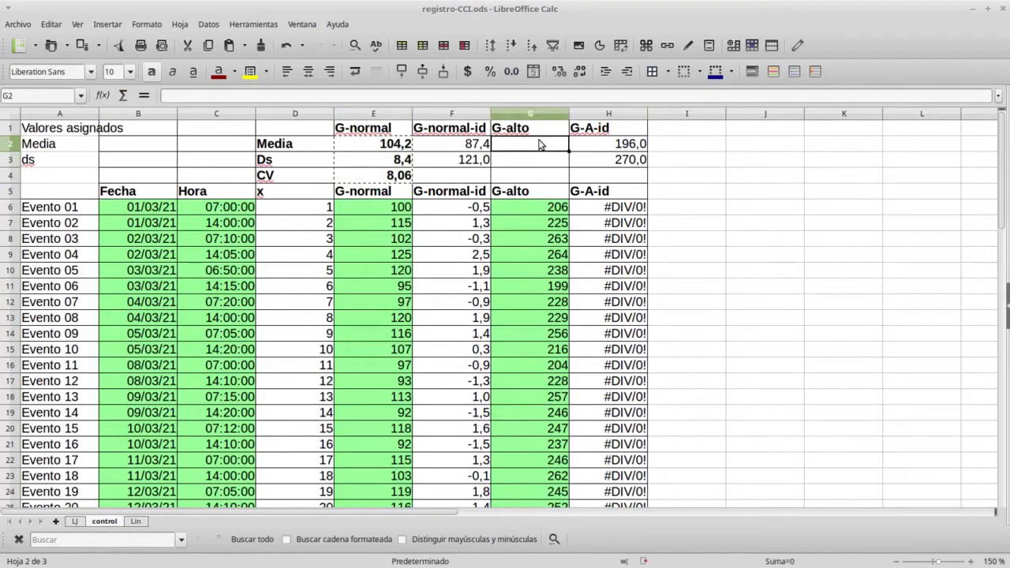
{"action": "key", "text": "ctrl+v"}
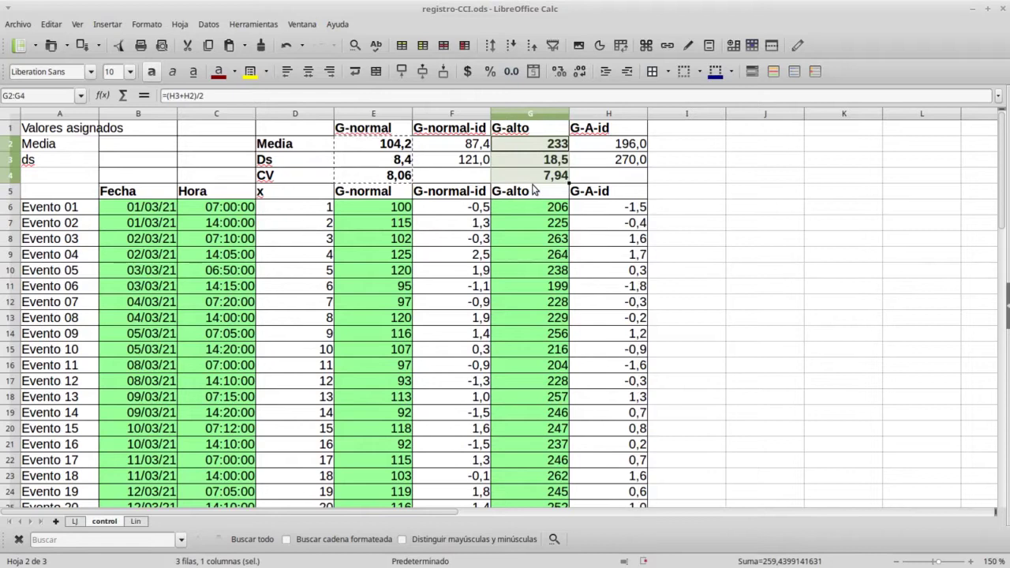
Examine the formula in F6 and the mean and Ds cells it references.
{"action": "left_click", "coordinate": [479, 208]}
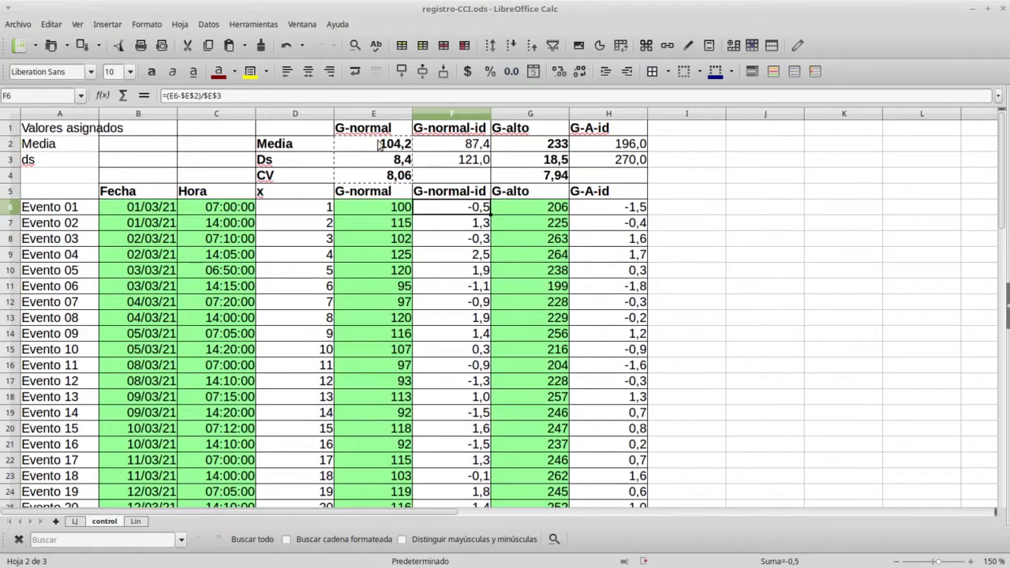
{"action": "double_click", "coordinate": [458, 211]}
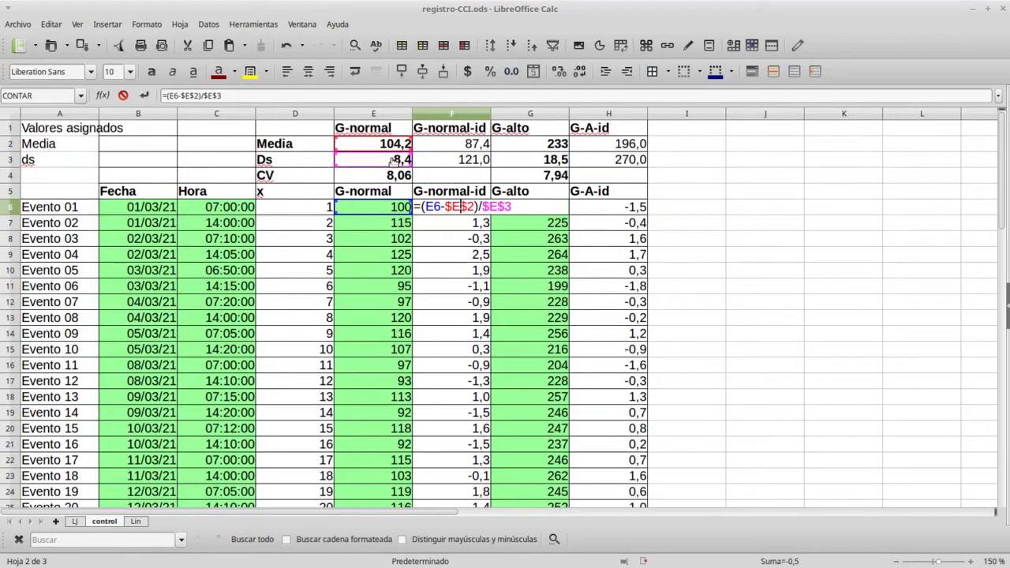
{"action": "key", "text": "Escape"}
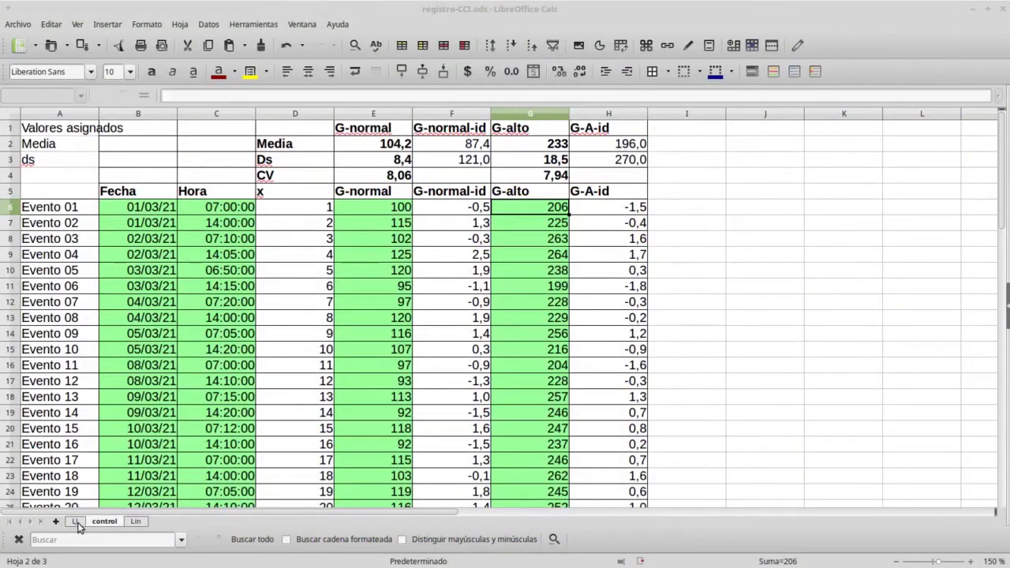
Copy the LJ chart sheet within the current document as LJ_2, placed before LJ.
{"action": "left_click", "coordinate": [76, 521]}
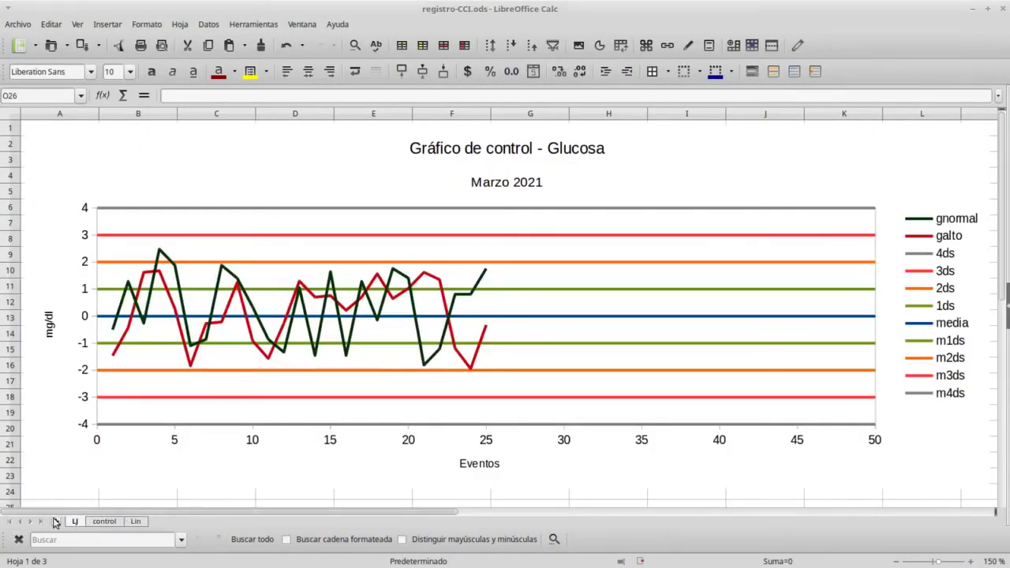
{"action": "right_click", "coordinate": [75, 524]}
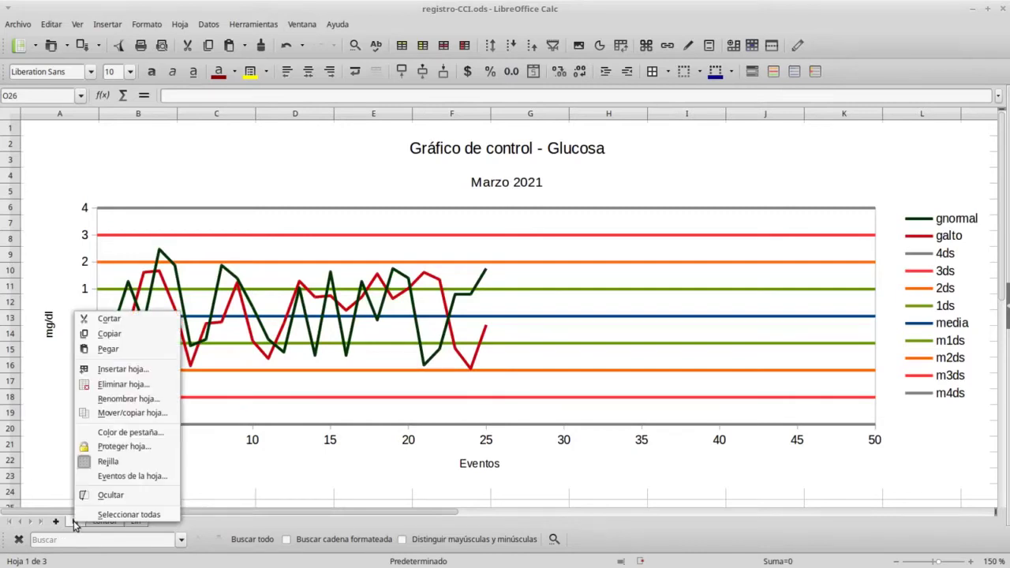
{"action": "left_click", "coordinate": [150, 413]}
{"action": "left_click", "coordinate": [516, 182]}
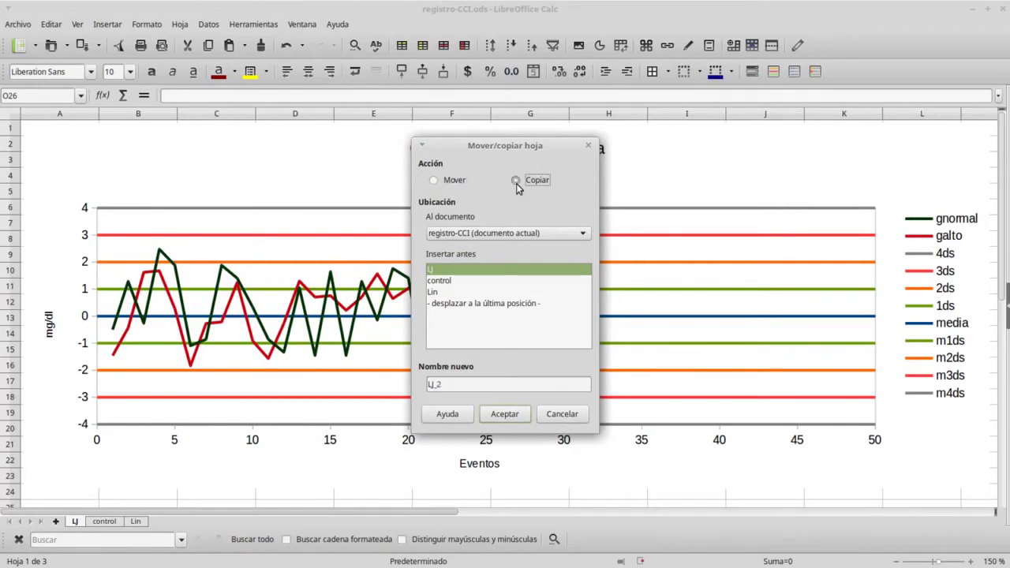
{"action": "left_click", "coordinate": [447, 414]}
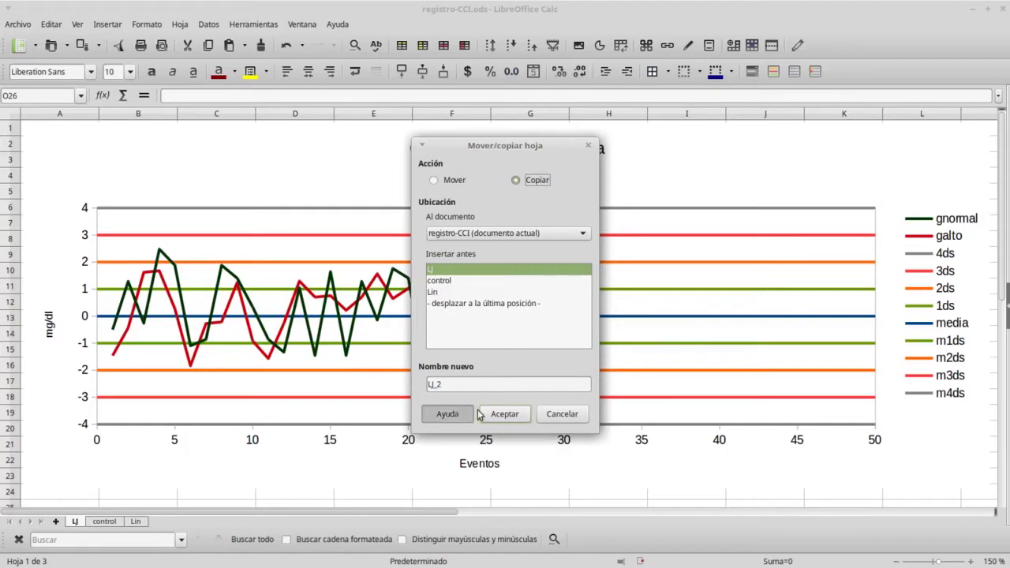
{"action": "left_click", "coordinate": [511, 416]}
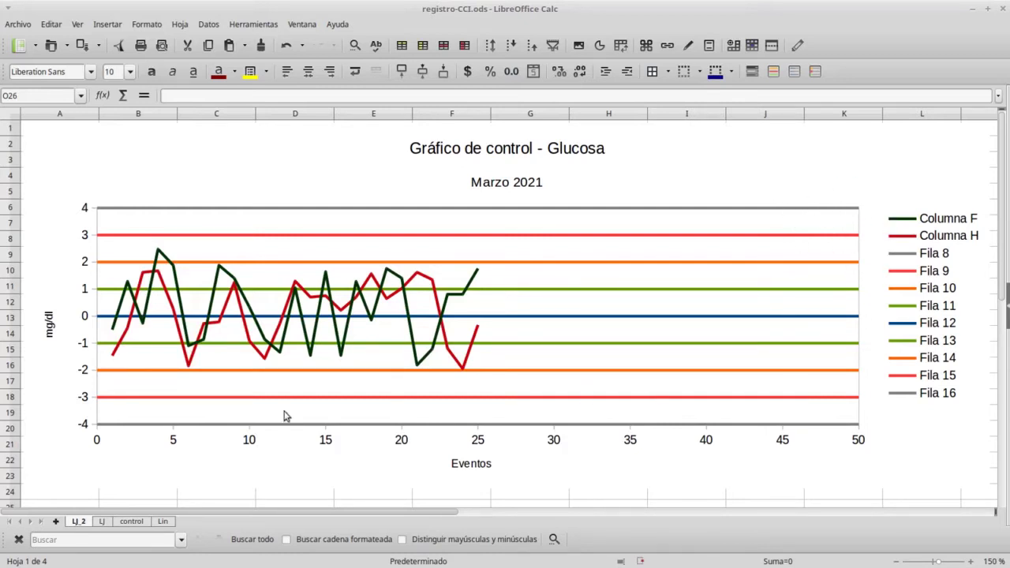
In the data ranges of the LJ sheet's chart, set the name of series Fila 8 to Lin cell A8.
{"action": "left_click", "coordinate": [103, 523]}
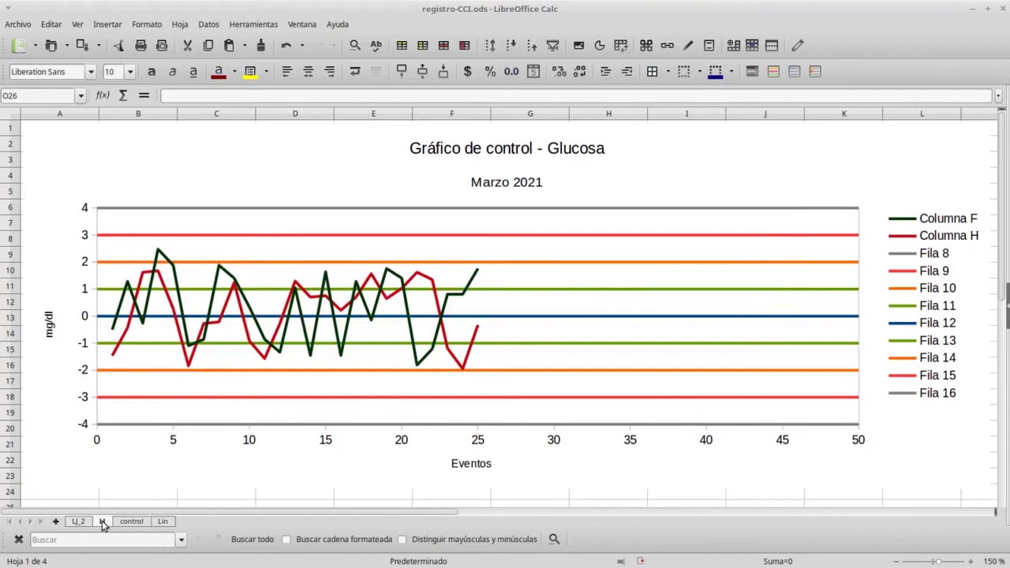
{"action": "double_click", "coordinate": [74, 157]}
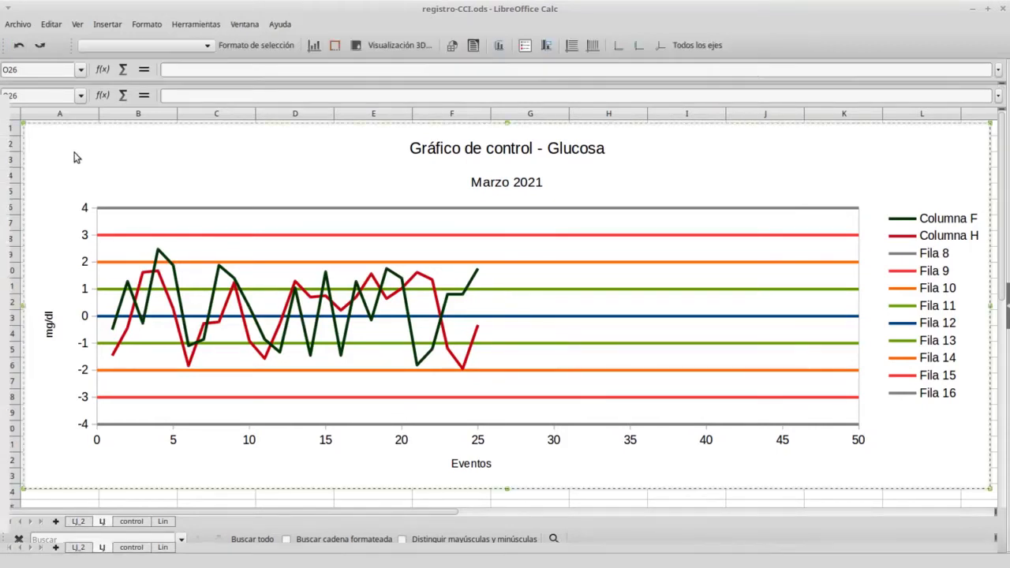
{"action": "right_click", "coordinate": [88, 118]}
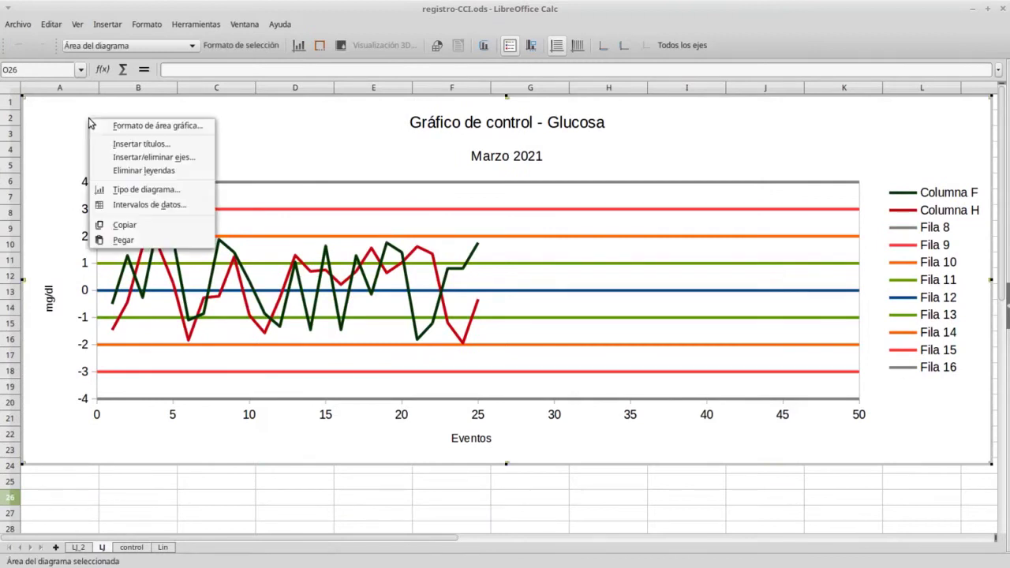
{"action": "left_click", "coordinate": [152, 207]}
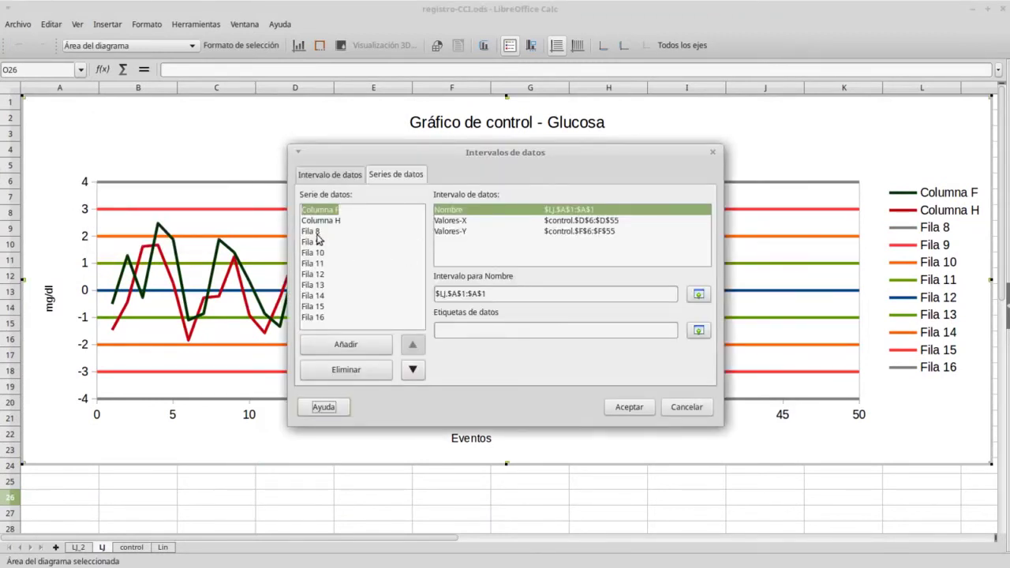
{"action": "left_click", "coordinate": [312, 232]}
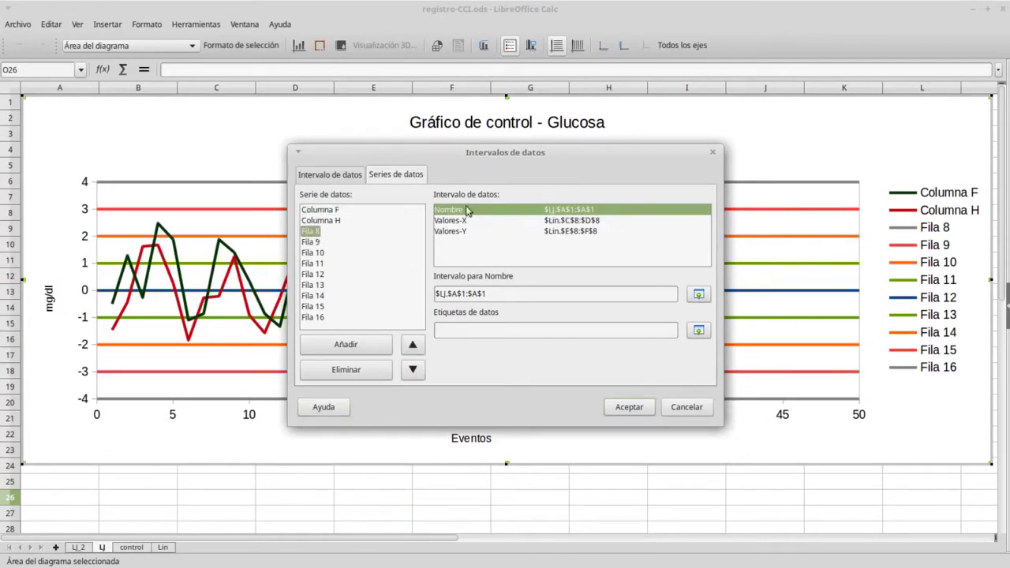
{"action": "left_click", "coordinate": [697, 295]}
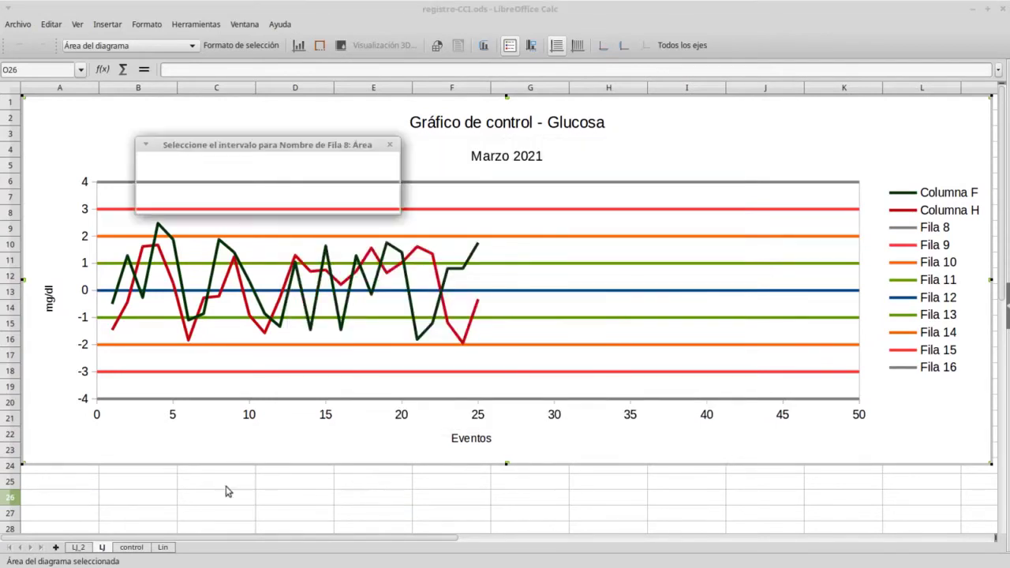
{"action": "left_click", "coordinate": [164, 548]}
{"action": "left_click", "coordinate": [34, 211]}
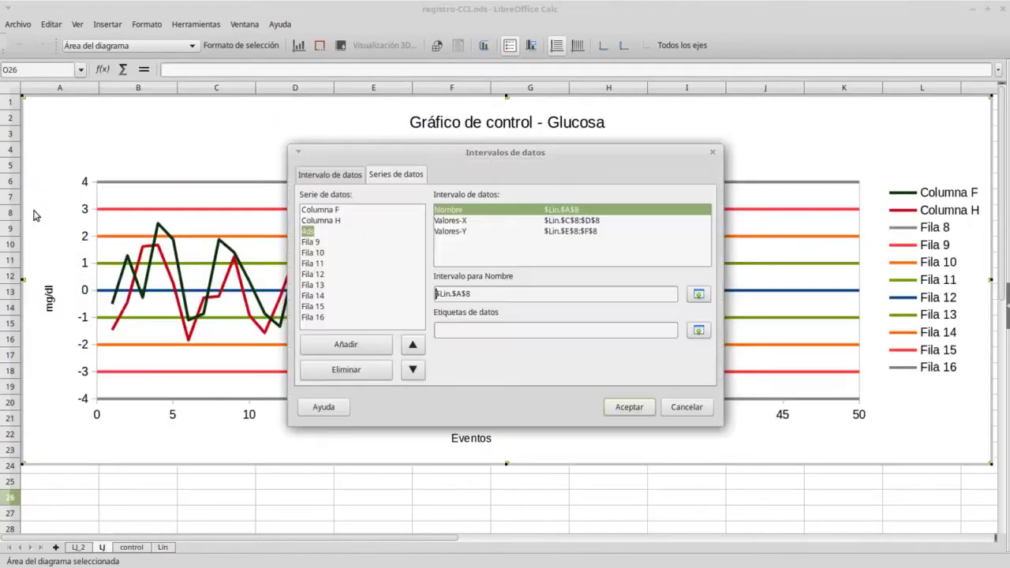
Set the name range of series Fila 9 to the 3ds label in Lin cell A9.
{"action": "left_click", "coordinate": [312, 242]}
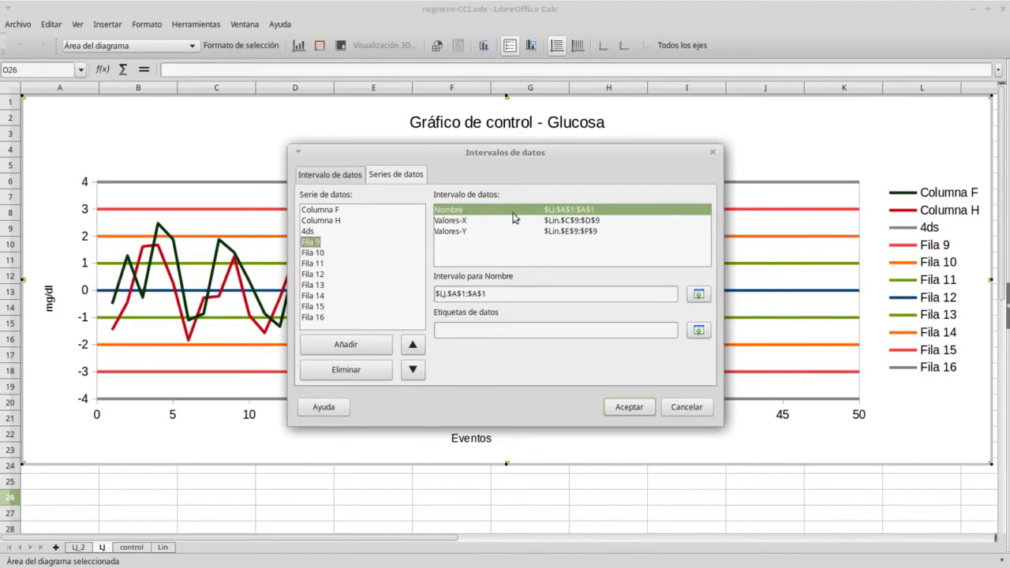
{"action": "left_click", "coordinate": [699, 294]}
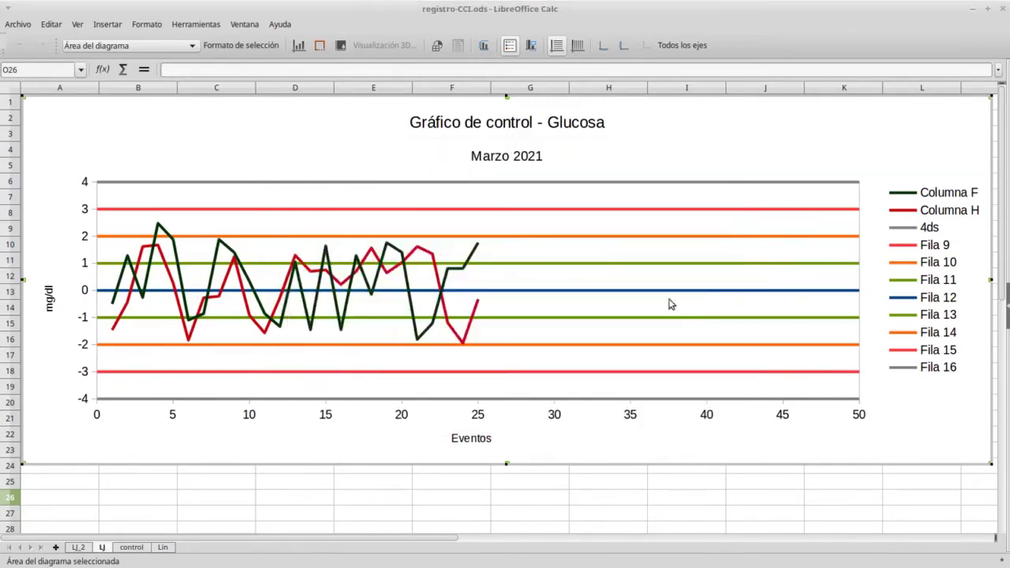
{"action": "left_click", "coordinate": [163, 548]}
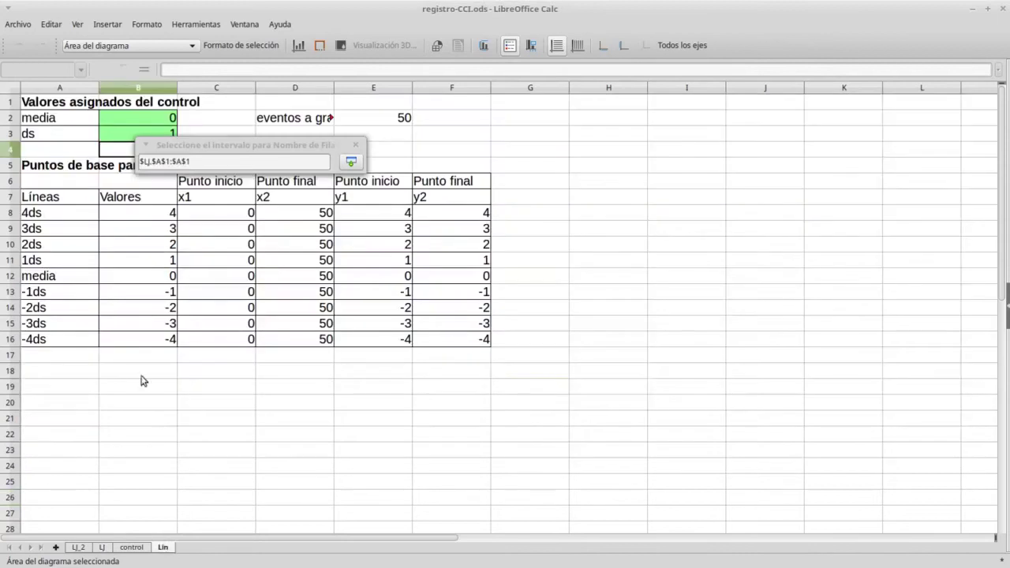
{"action": "left_click", "coordinate": [51, 229]}
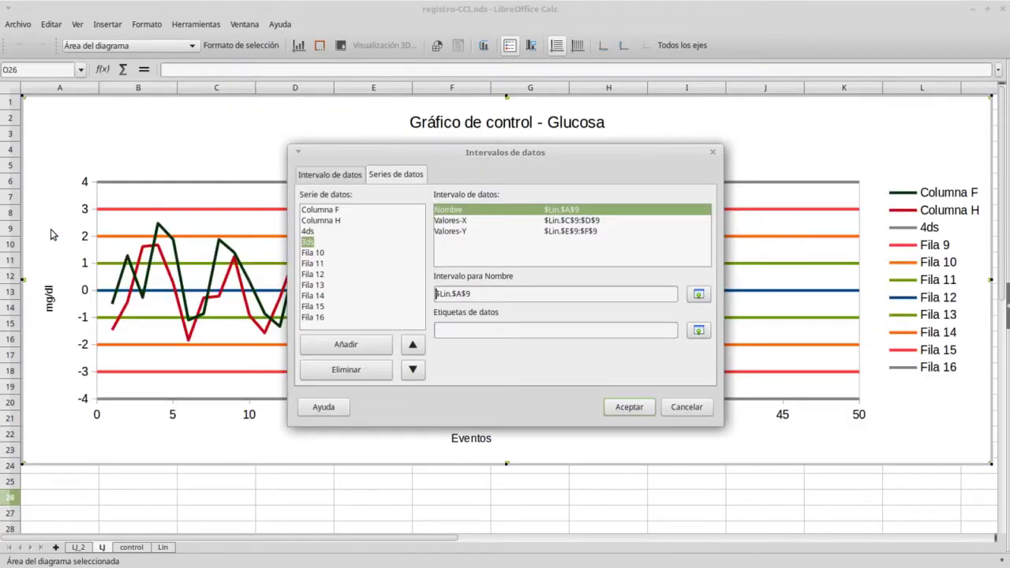
Set the name range of series Fila 10 to the 2ds label in Lin cell A10.
{"action": "left_click", "coordinate": [313, 254]}
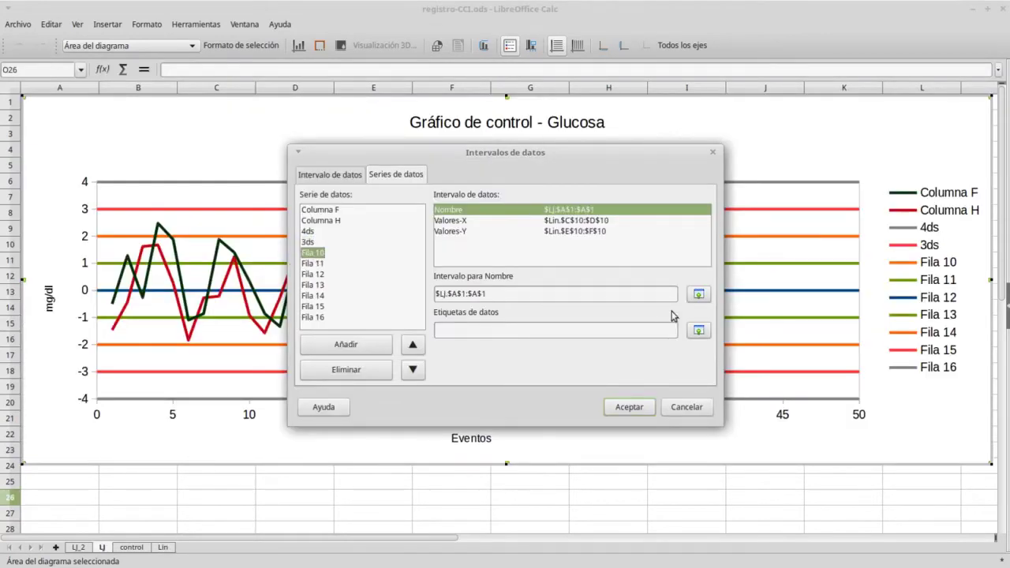
{"action": "left_click", "coordinate": [698, 293]}
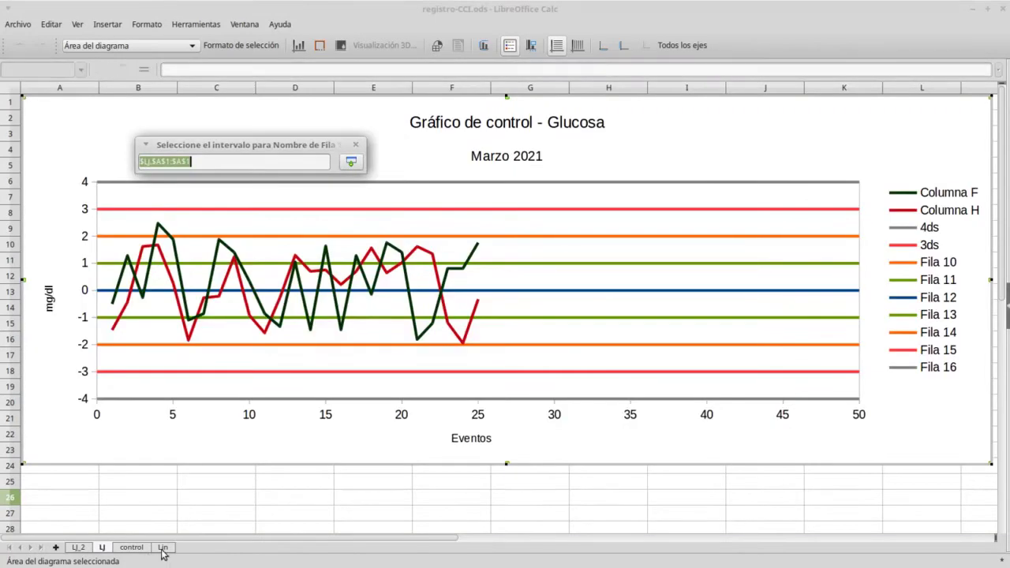
{"action": "left_click", "coordinate": [163, 548]}
{"action": "left_click", "coordinate": [52, 247]}
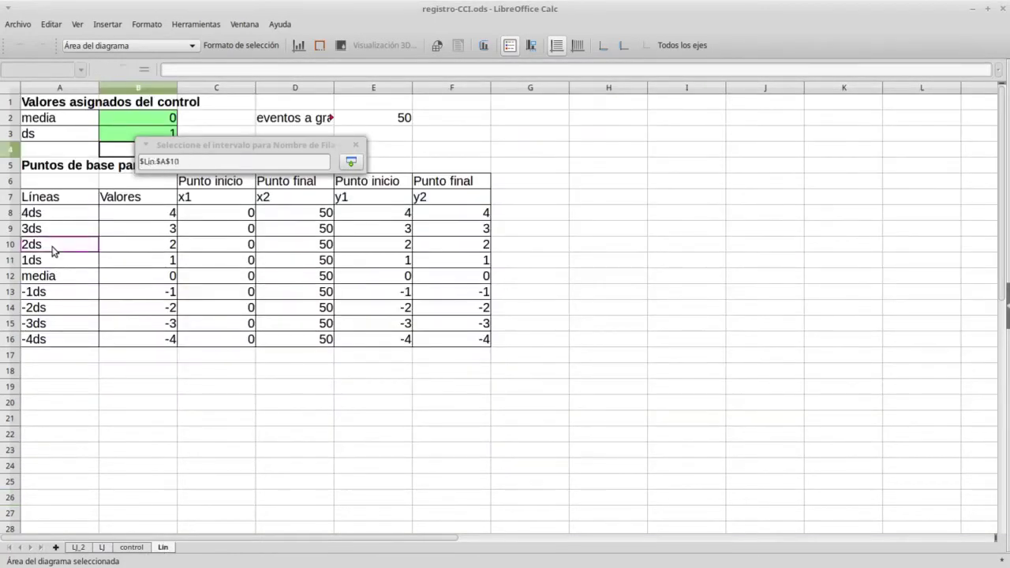
{"action": "key", "text": "Return"}
Set the name range of series Fila 11 to the 1ds label in Lin cell A11.
{"action": "left_click", "coordinate": [314, 263]}
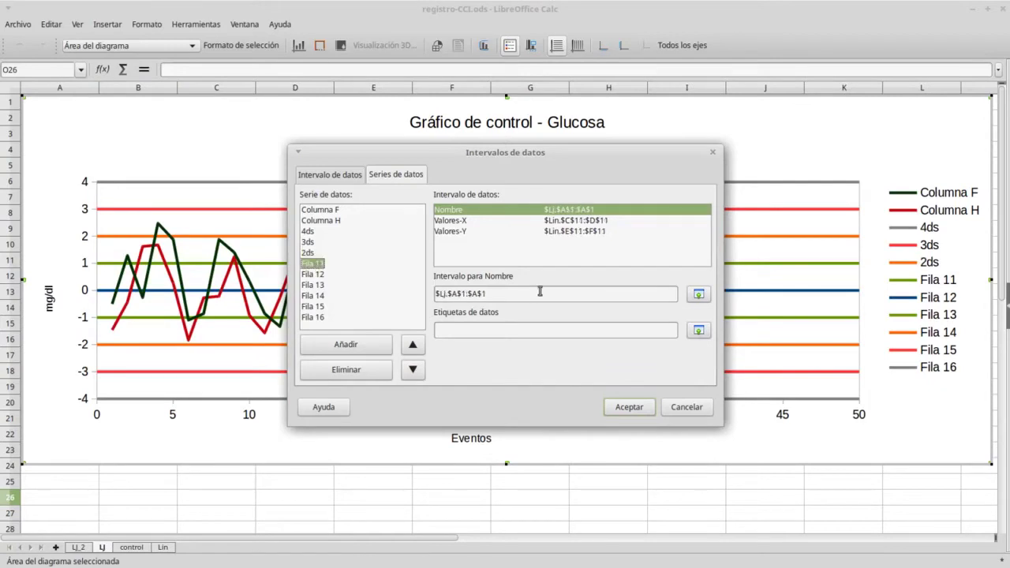
{"action": "left_click", "coordinate": [698, 294]}
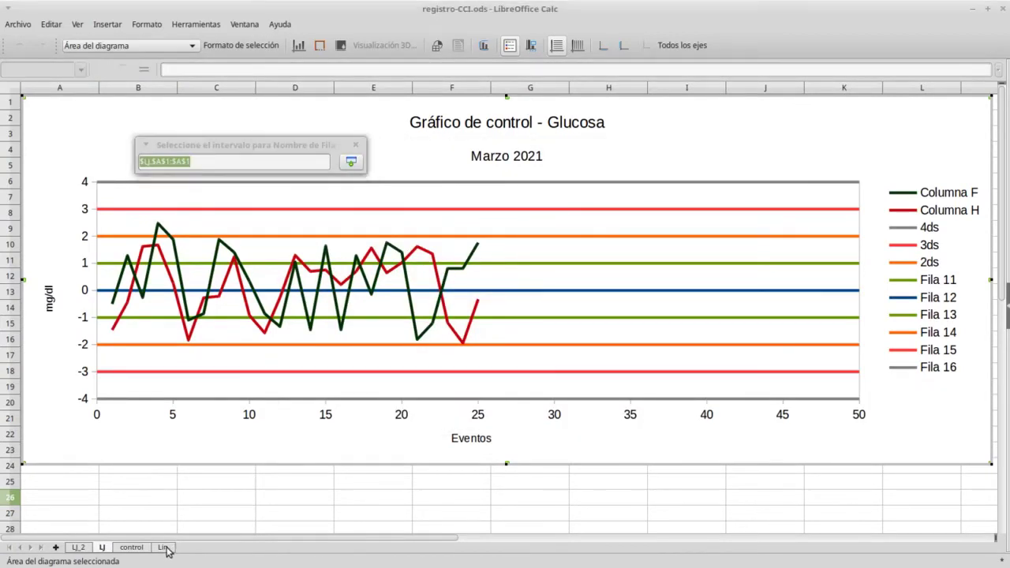
{"action": "left_click", "coordinate": [163, 547]}
{"action": "left_click", "coordinate": [64, 263]}
{"action": "key", "text": "Return"}
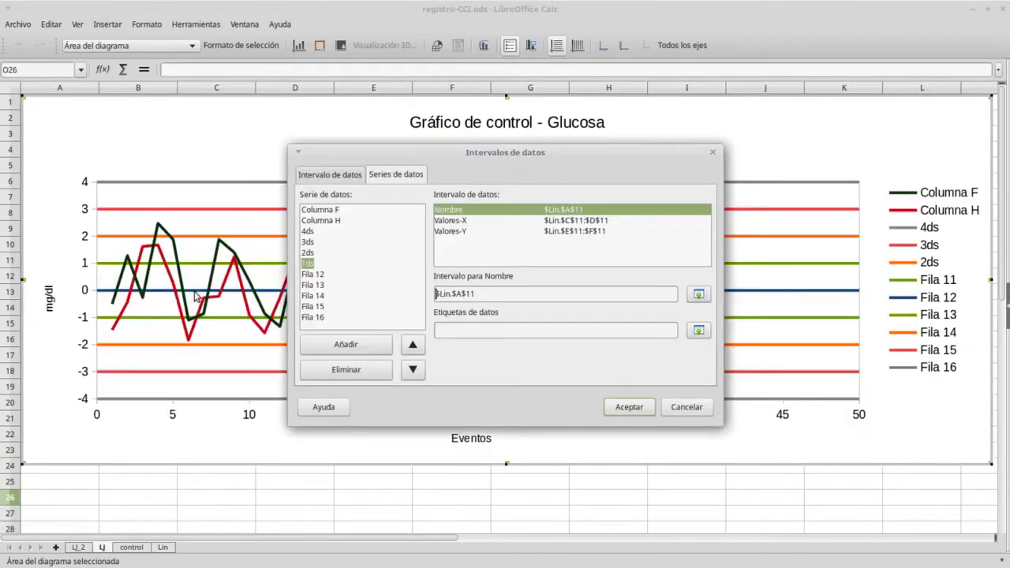
Set the name range of series Fila 12 to the media label in Lin cell A12.
{"action": "left_click", "coordinate": [313, 273]}
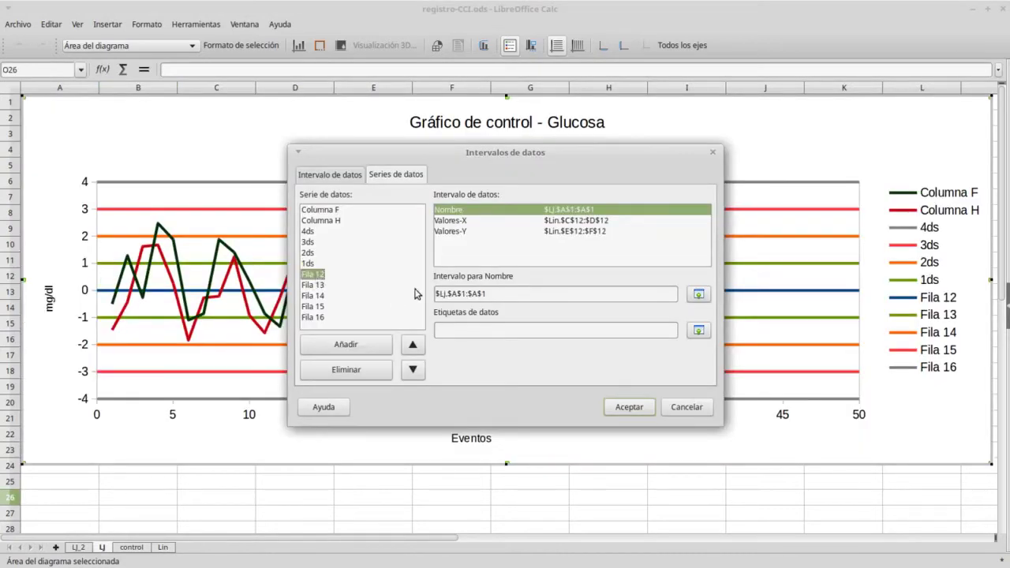
{"action": "left_click", "coordinate": [698, 294]}
{"action": "left_click", "coordinate": [166, 547]}
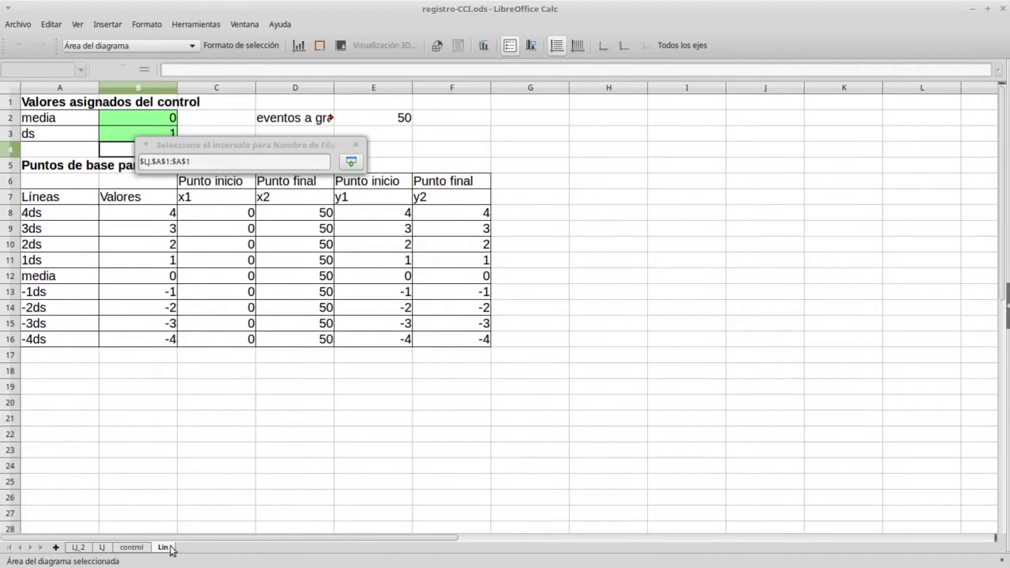
{"action": "left_click", "coordinate": [55, 277]}
{"action": "key", "text": "Return"}
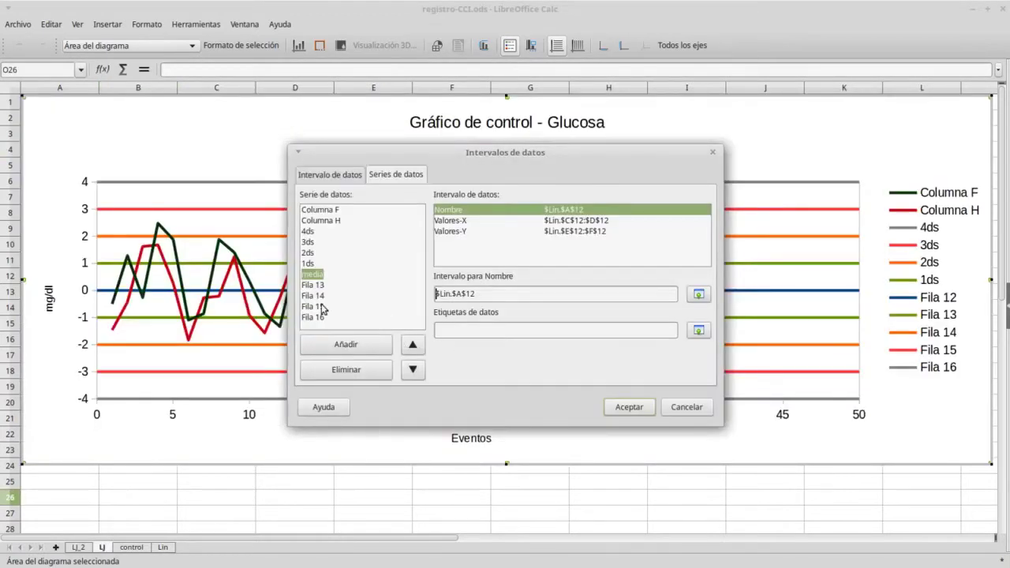
Set the name range of series Fila 13 to the -1ds label in Lin cell A13.
{"action": "left_click", "coordinate": [320, 292]}
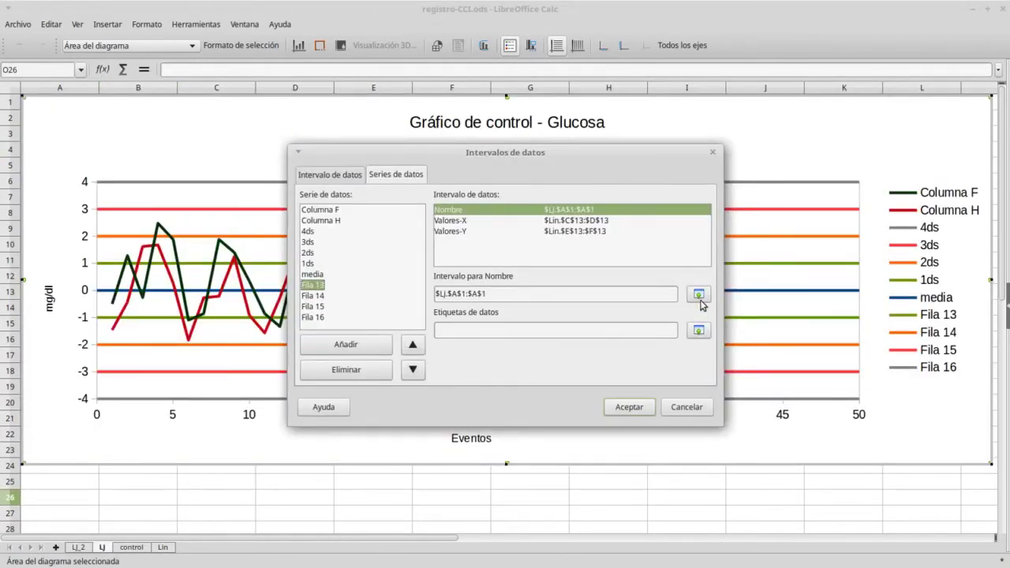
{"action": "left_click", "coordinate": [698, 294]}
{"action": "left_click", "coordinate": [170, 550]}
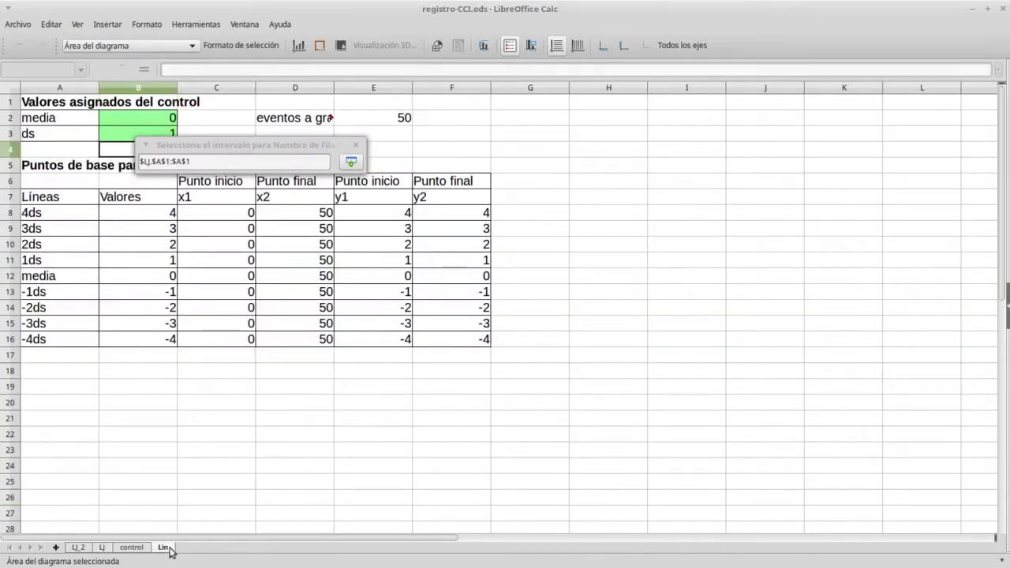
{"action": "left_click", "coordinate": [52, 294]}
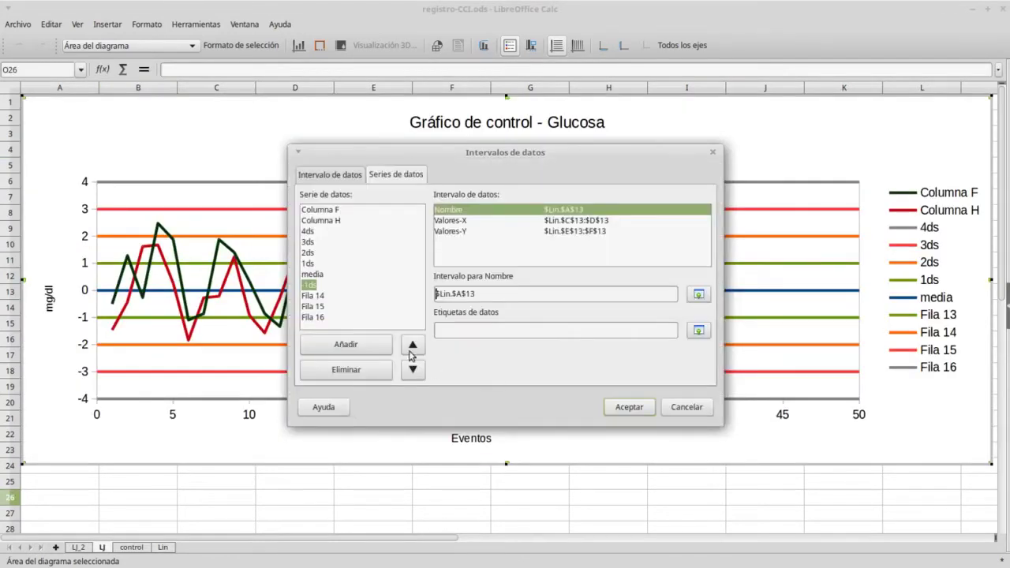
Set the name range of series Fila 14 to the -2ds label in Lin cell A14.
{"action": "left_click", "coordinate": [308, 297]}
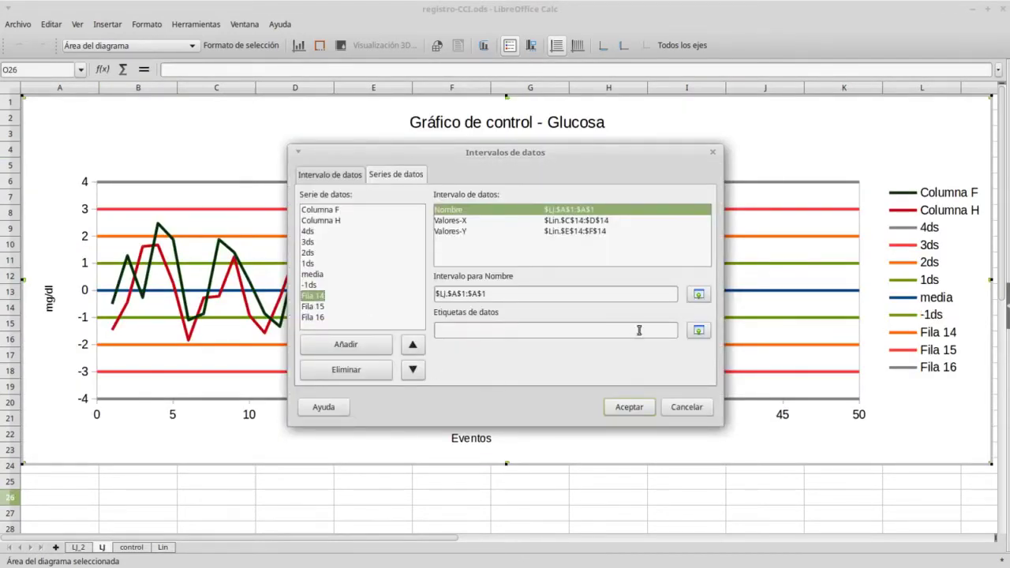
{"action": "left_click", "coordinate": [698, 294]}
{"action": "left_click", "coordinate": [162, 547]}
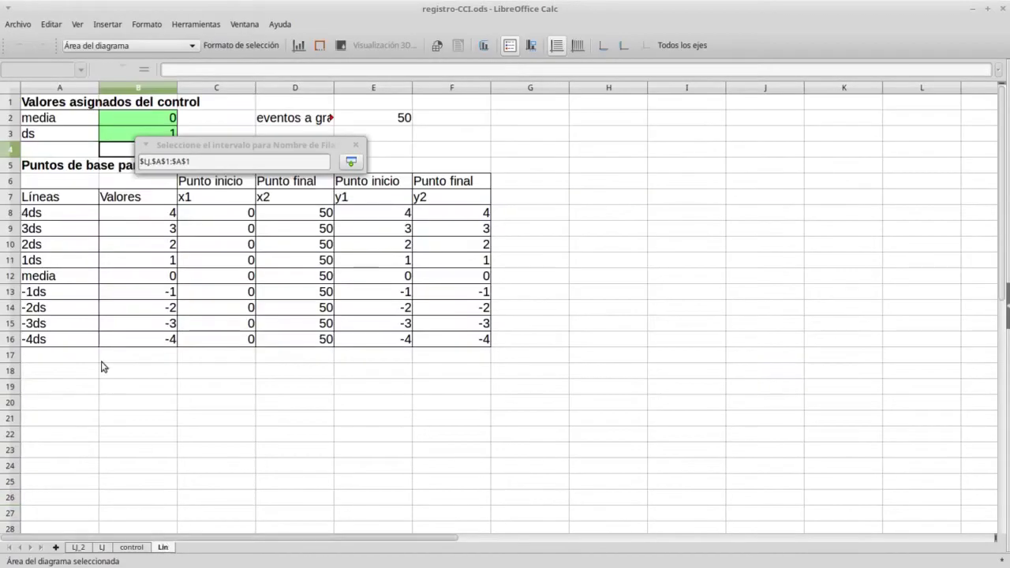
{"action": "left_click", "coordinate": [78, 312]}
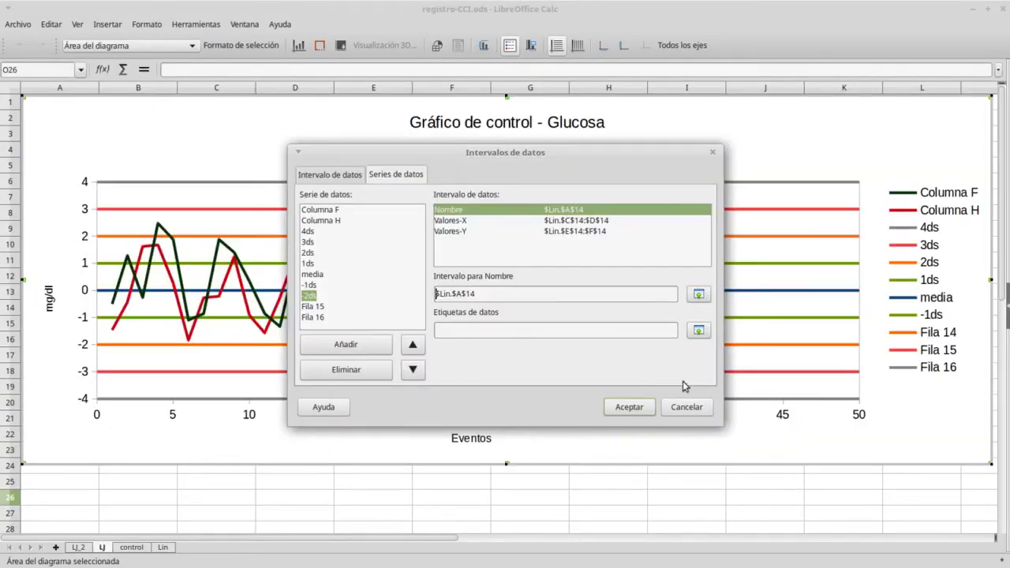
Set the name range of series Fila 15 to the -3ds label in Lin cell A15.
{"action": "left_click", "coordinate": [315, 307]}
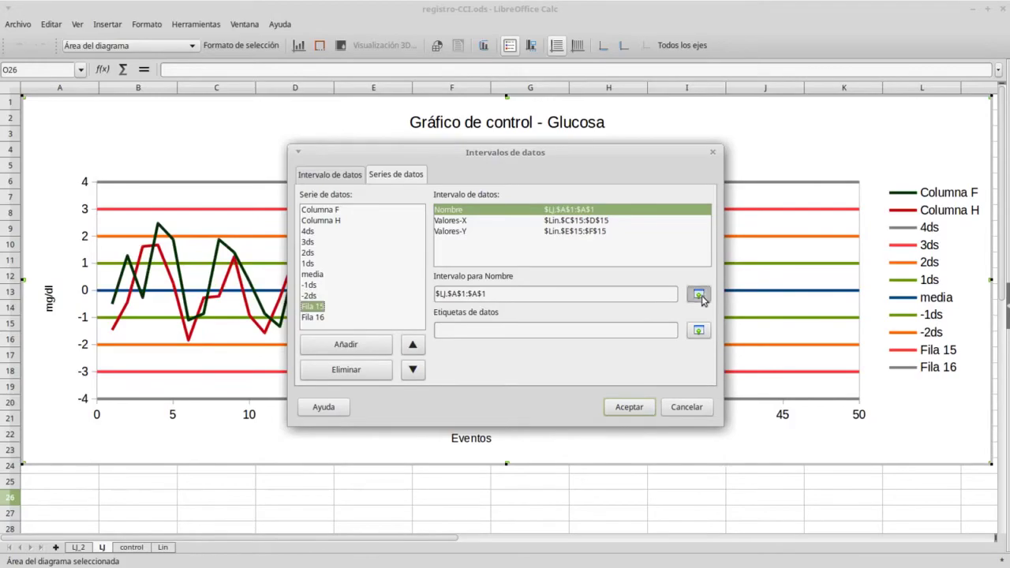
{"action": "left_click", "coordinate": [699, 295]}
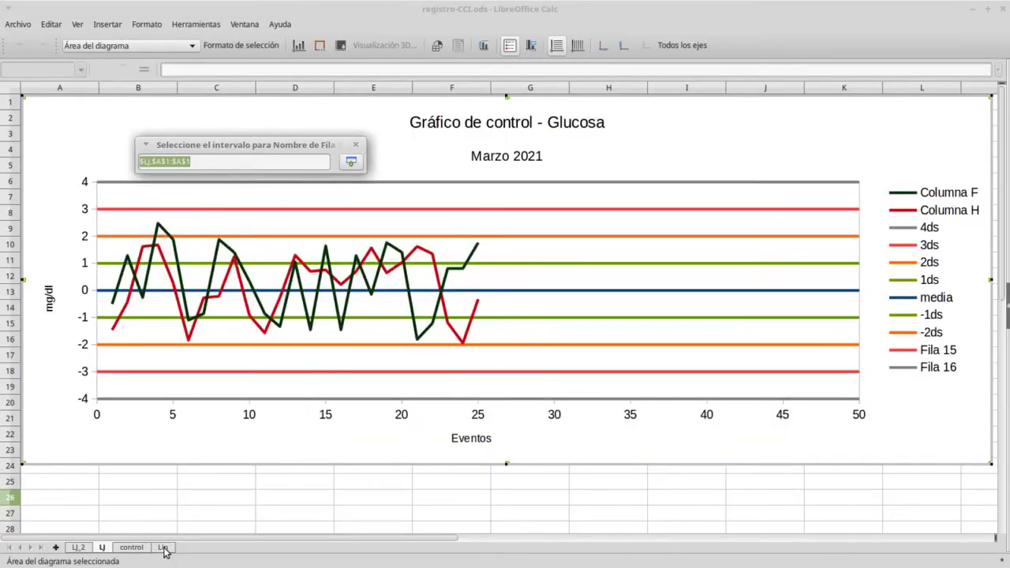
{"action": "left_click", "coordinate": [164, 550]}
{"action": "left_click", "coordinate": [48, 329]}
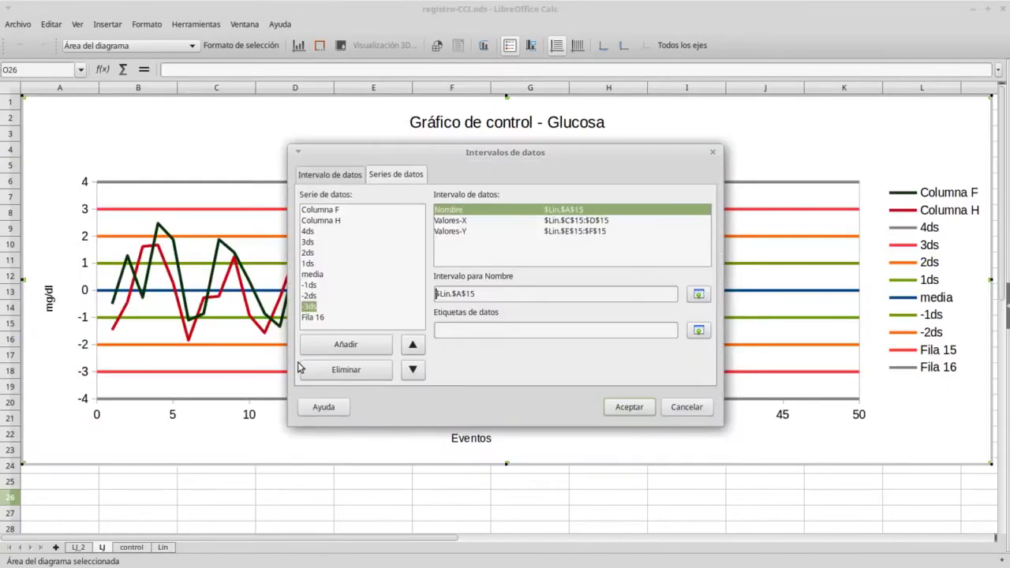
Set the name range of series Fila 16 to the -4ds label in Lin cell A16.
{"action": "left_click", "coordinate": [315, 317]}
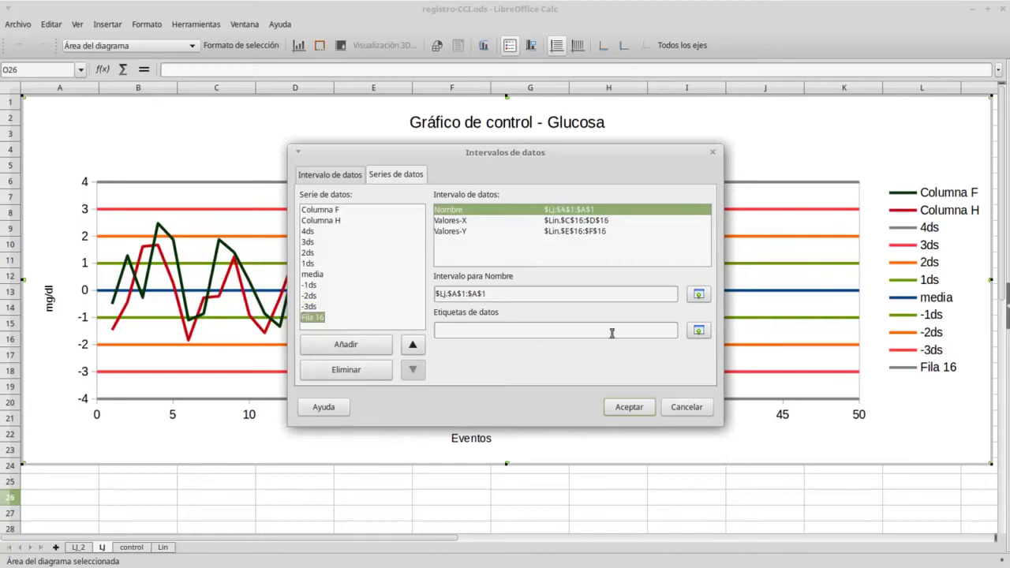
{"action": "left_click", "coordinate": [699, 295]}
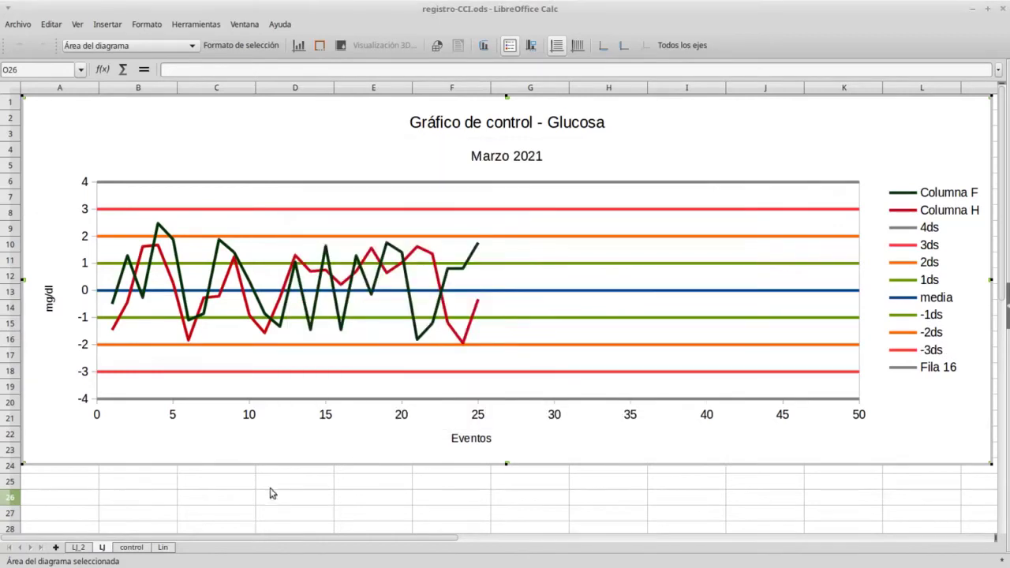
{"action": "left_click", "coordinate": [163, 546]}
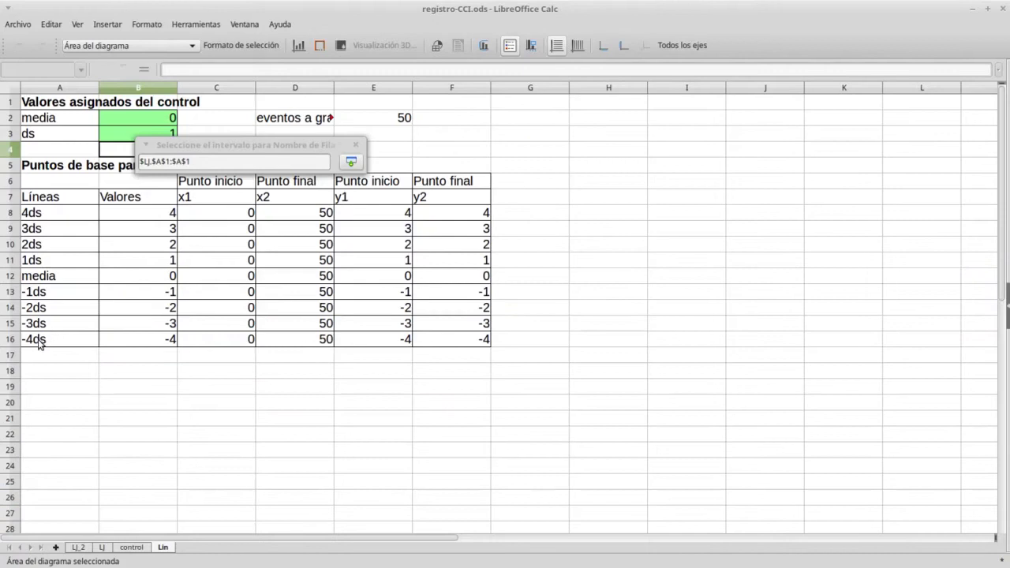
{"action": "left_click", "coordinate": [43, 340]}
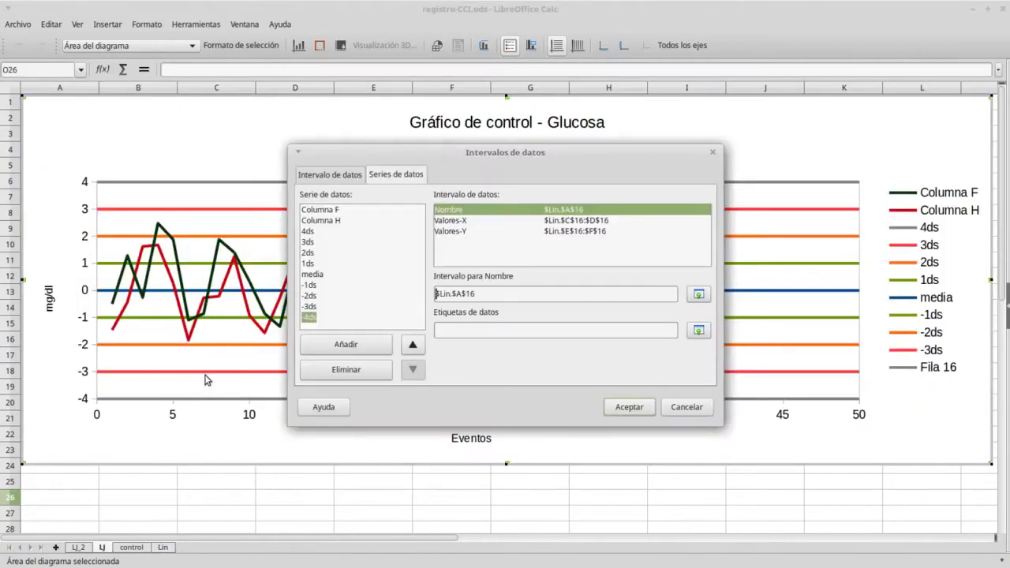
Set the name range of series Columna F to the empty cell H2 on the Lin sheet.
{"action": "left_click", "coordinate": [322, 212]}
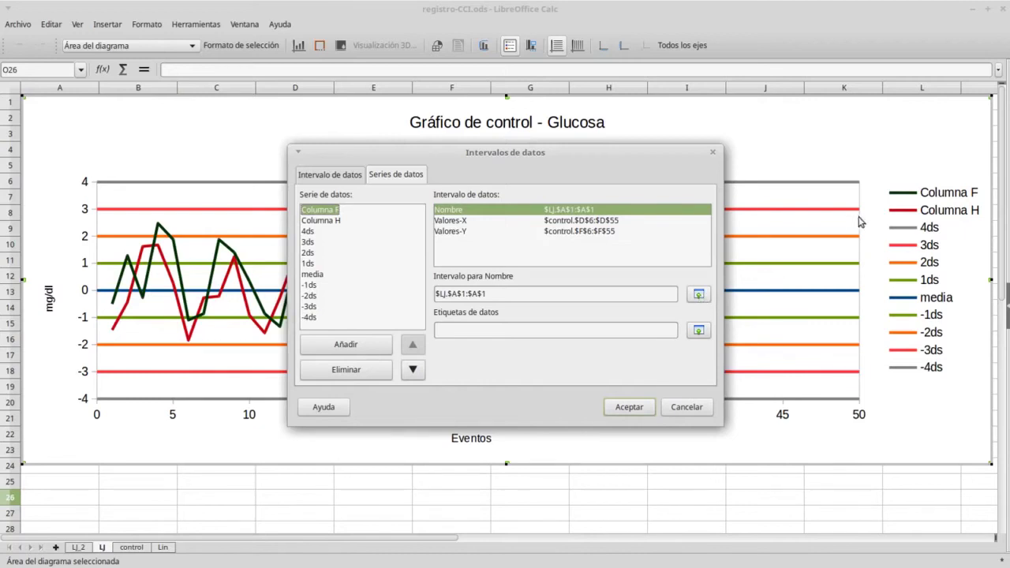
{"action": "left_click", "coordinate": [698, 295]}
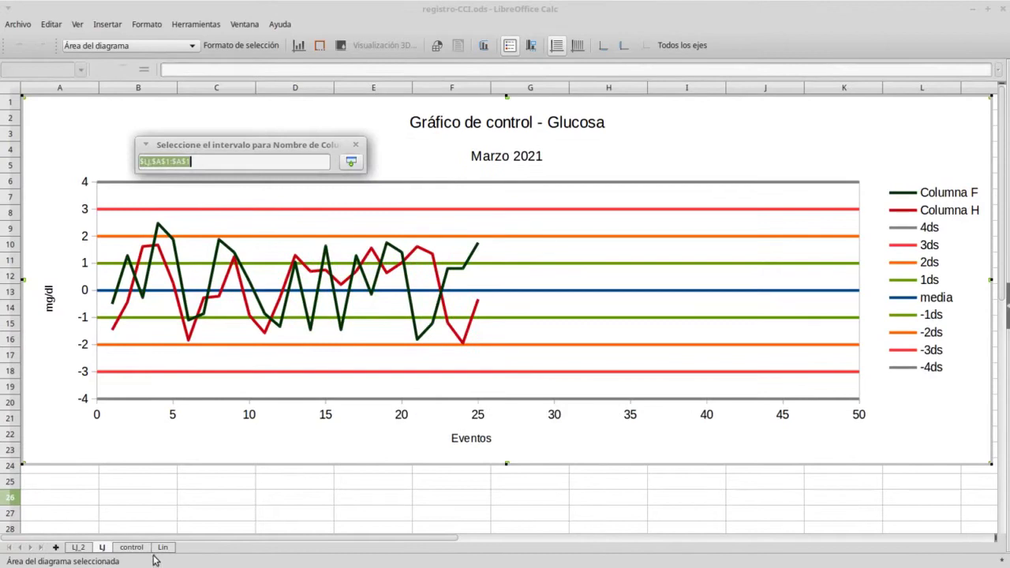
{"action": "left_click", "coordinate": [163, 547]}
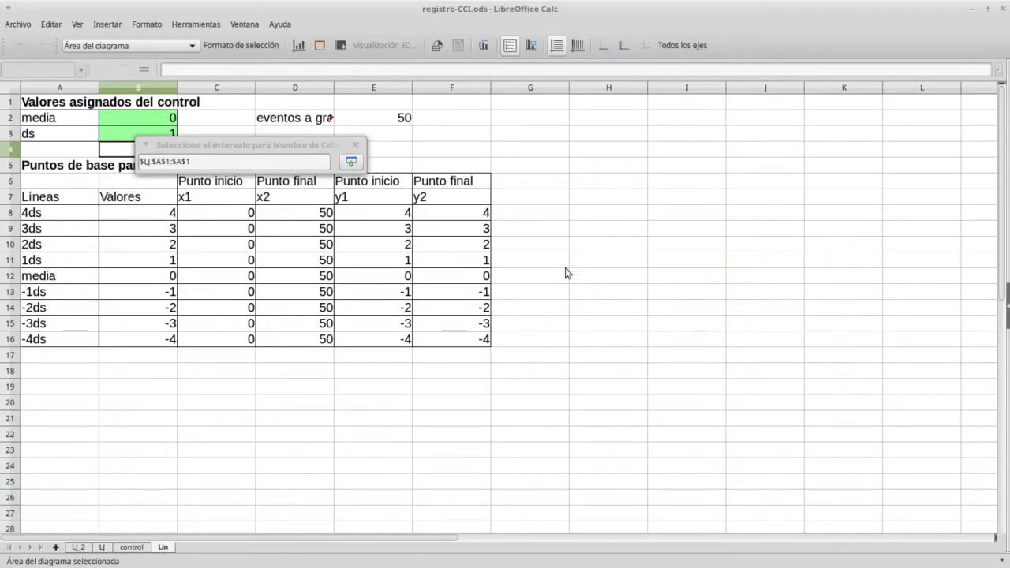
{"action": "left_click", "coordinate": [613, 120]}
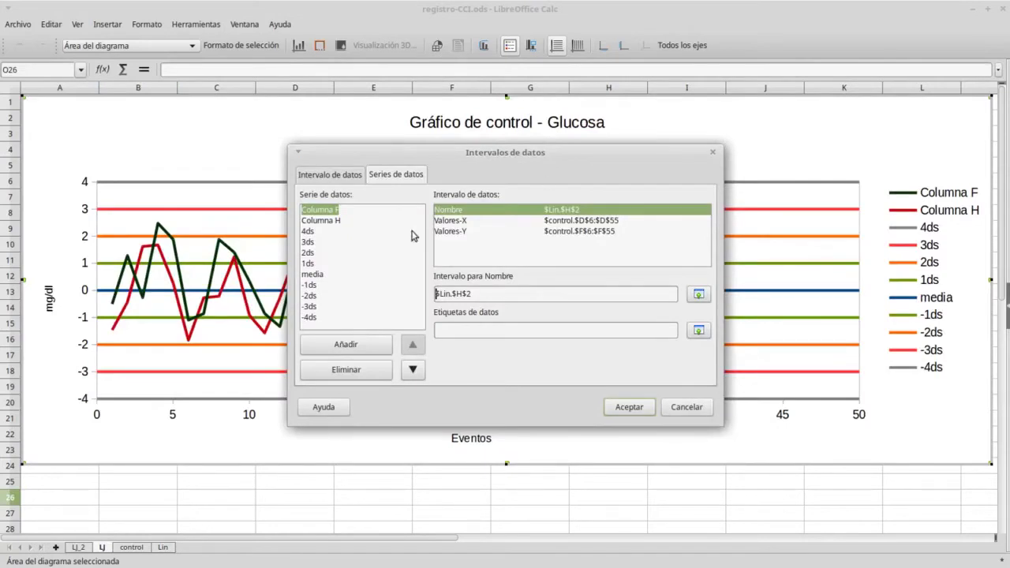
Set the name range of series Columna H to Lin cell H3 and apply the chart's data range changes.
{"action": "left_click", "coordinate": [324, 221]}
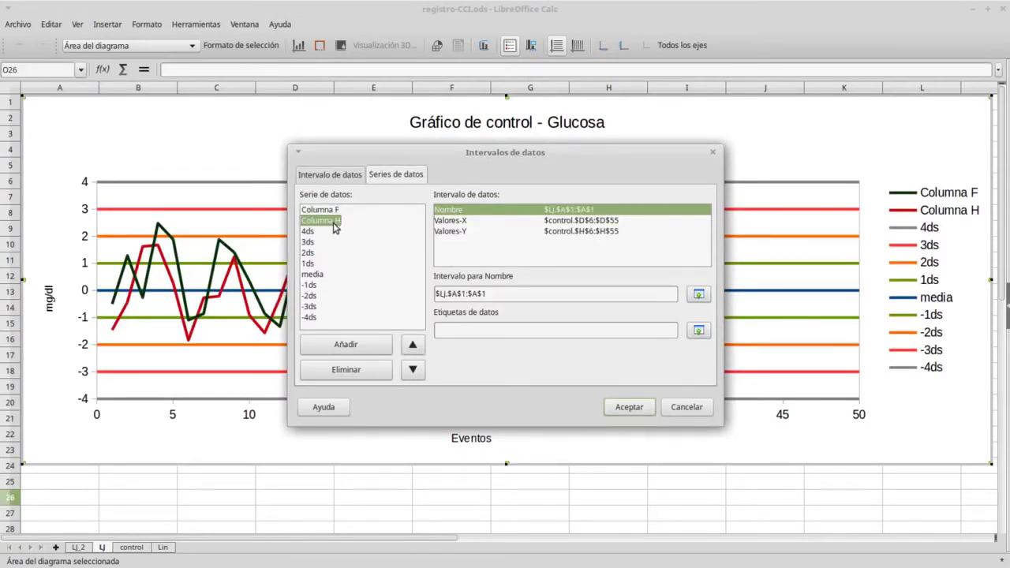
{"action": "left_click", "coordinate": [698, 295]}
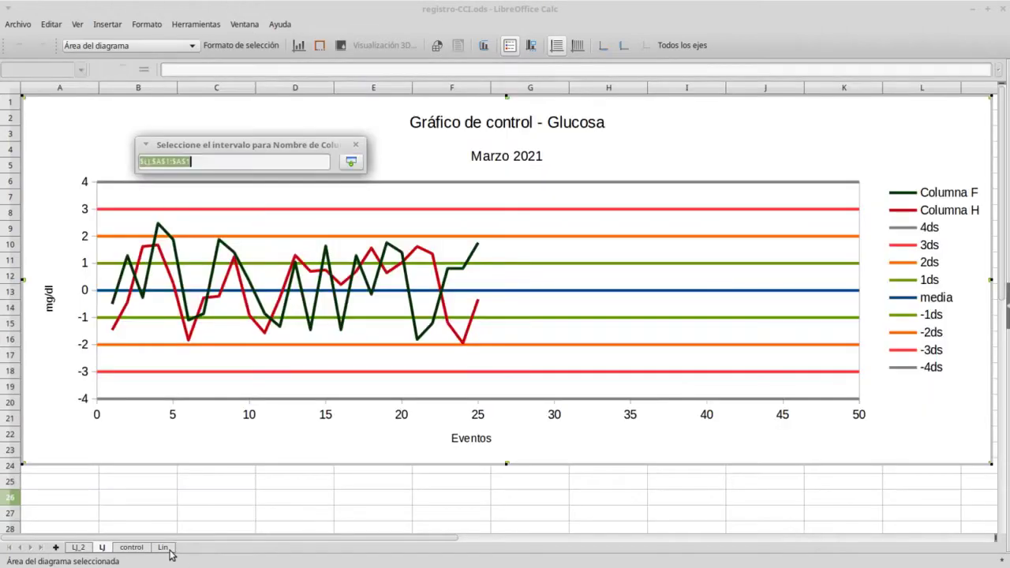
{"action": "left_click", "coordinate": [164, 547]}
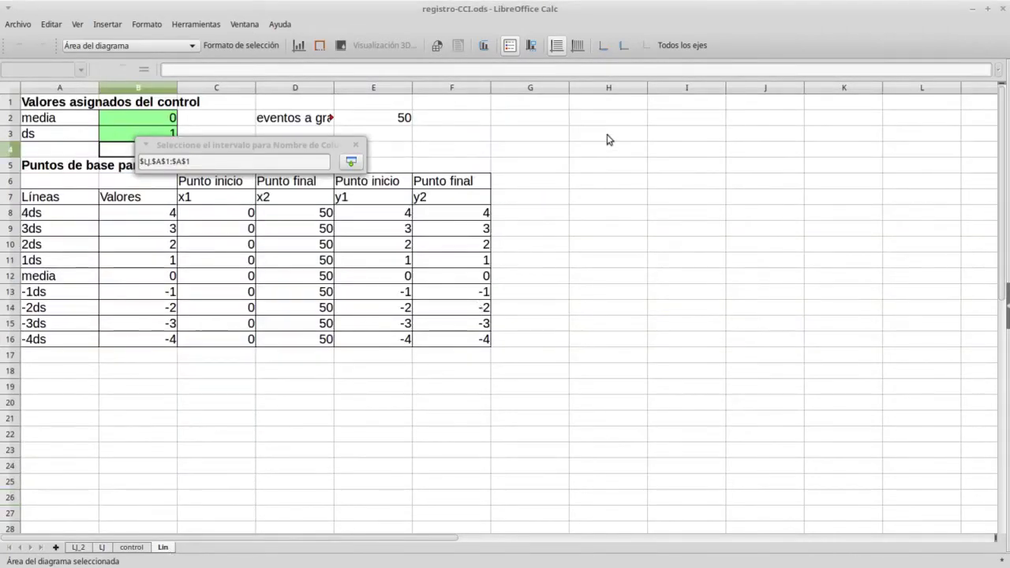
{"action": "key", "text": "Return"}
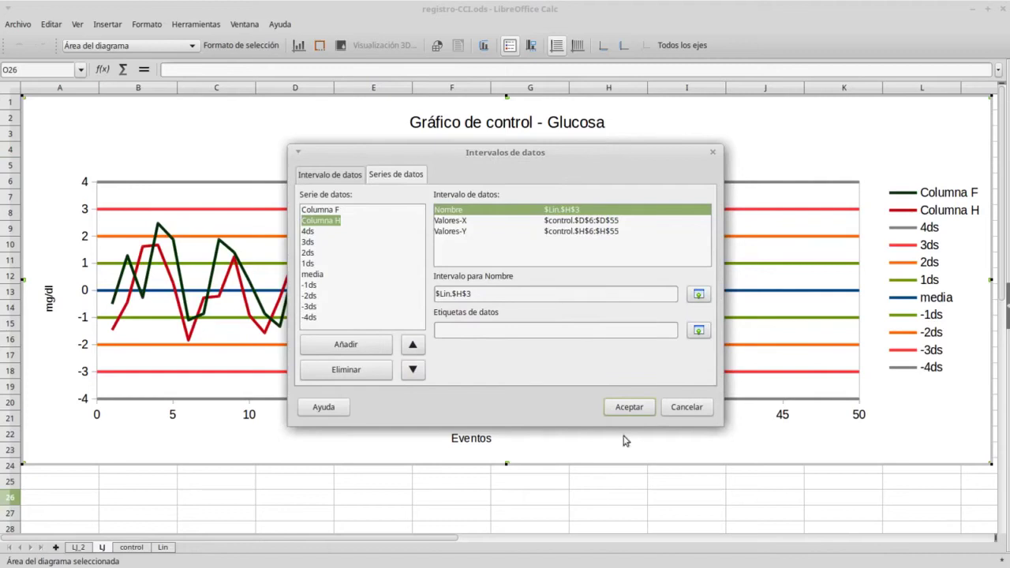
{"action": "left_click", "coordinate": [627, 408]}
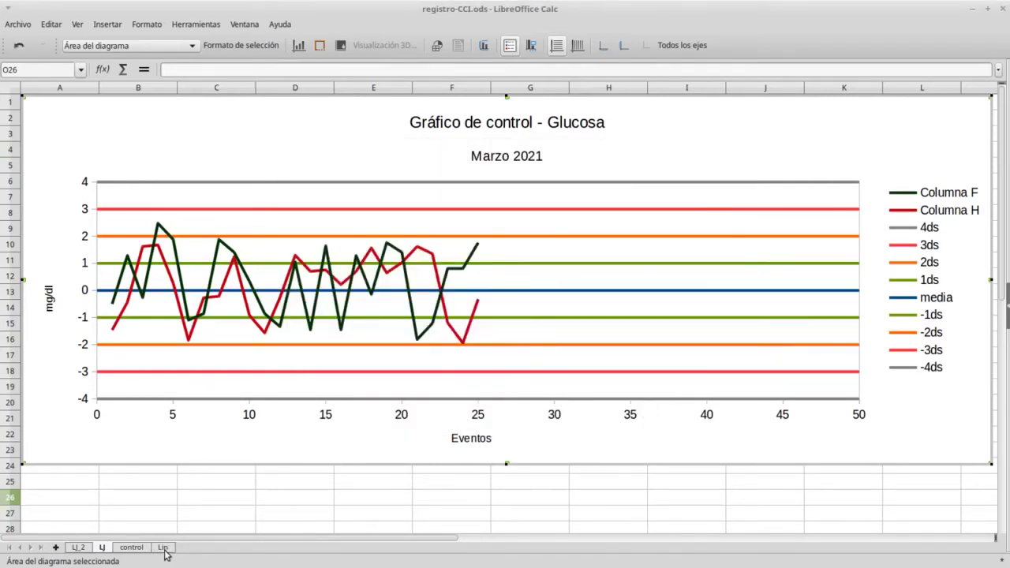
Enter the control level labels Bajo, Normal and Alto in cells H1 to H3 of the Lin sheet.
{"action": "left_click", "coordinate": [163, 548]}
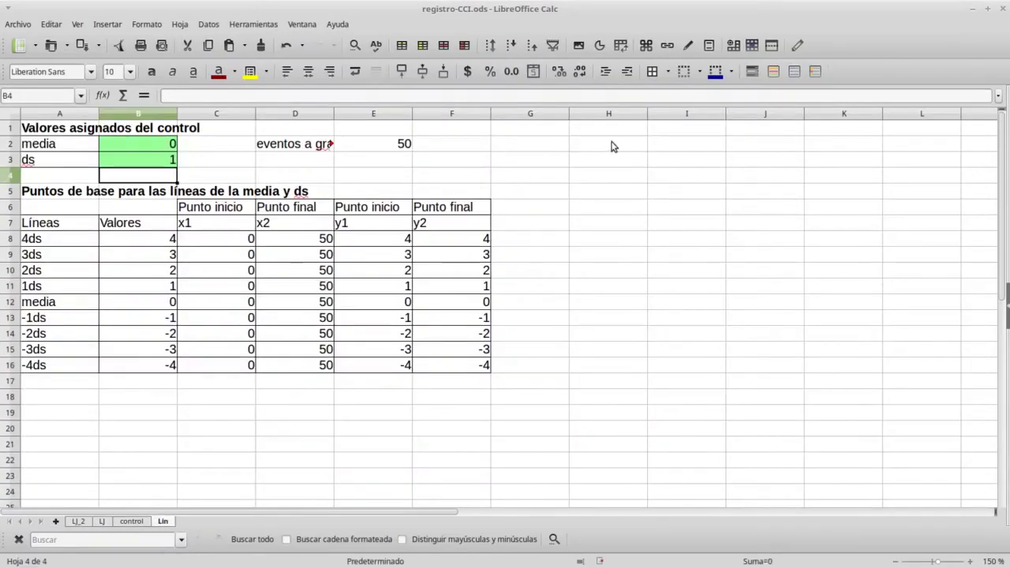
{"action": "left_click", "coordinate": [611, 133]}
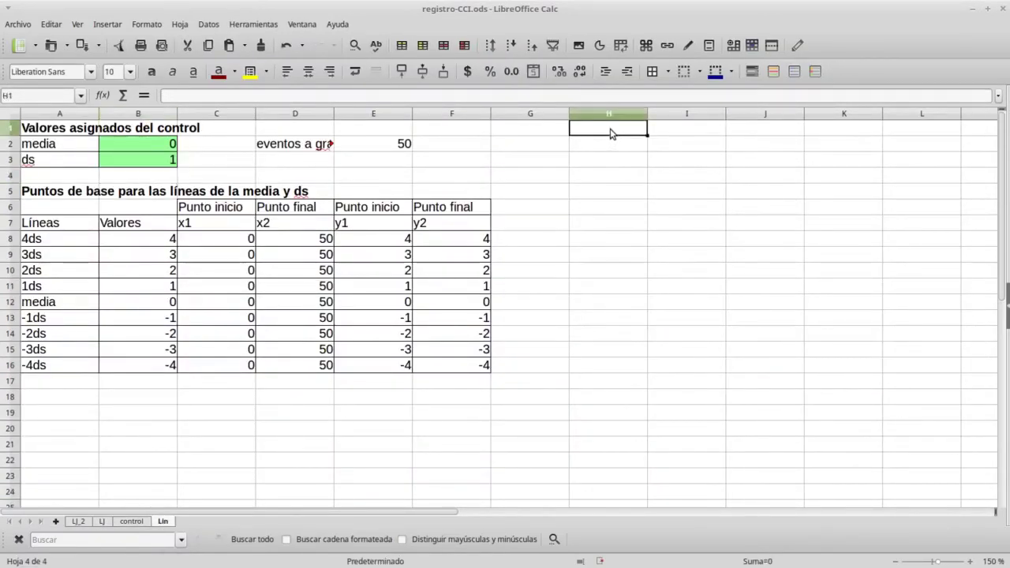
{"action": "type", "text": "Bajo"}
{"action": "key", "text": "Return"}
{"action": "type", "text": "Normal"}
{"action": "key", "text": "Return"}
{"action": "type", "text": "Alto"}
{"action": "key", "text": "Return"}
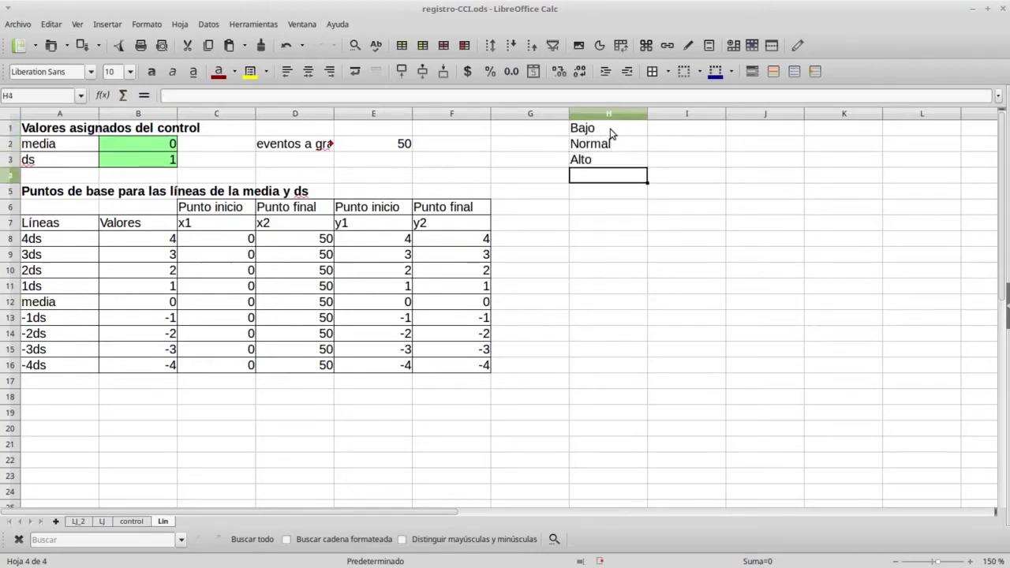
View the LJ chart, and on the control sheet copy the G-normal and G-normal-id columns E:F into columns I:J.
{"action": "left_click", "coordinate": [102, 521]}
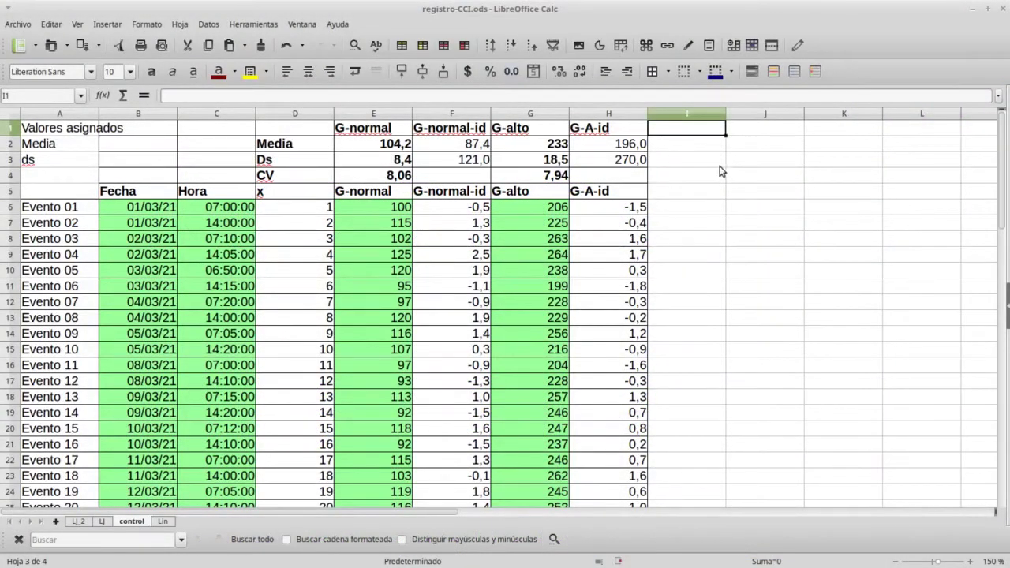
{"action": "left_click_drag", "start_coordinate": [366, 113], "coordinate": [455, 131]}
{"action": "key", "text": "ctrl+c"}
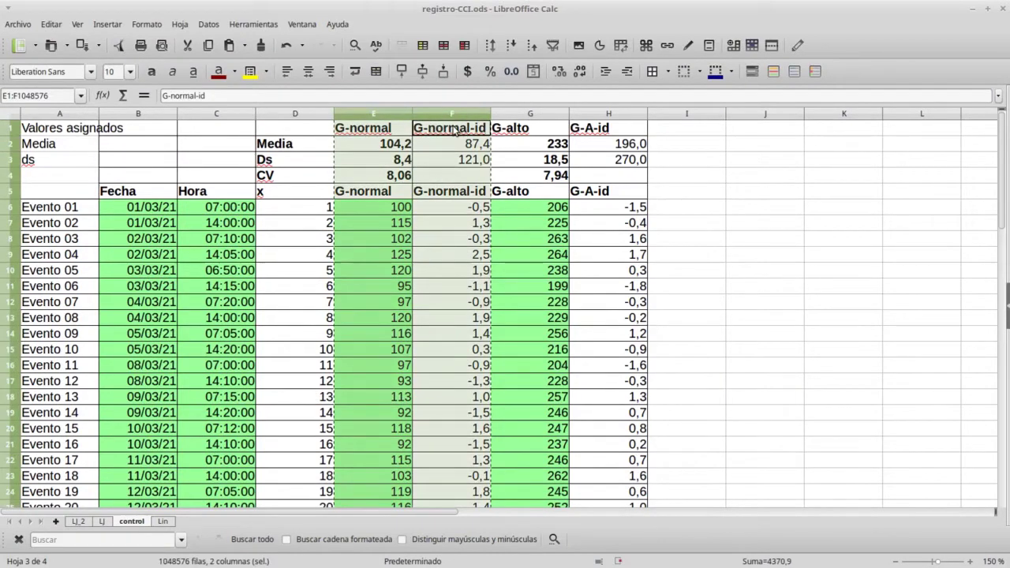
{"action": "left_click", "coordinate": [684, 131]}
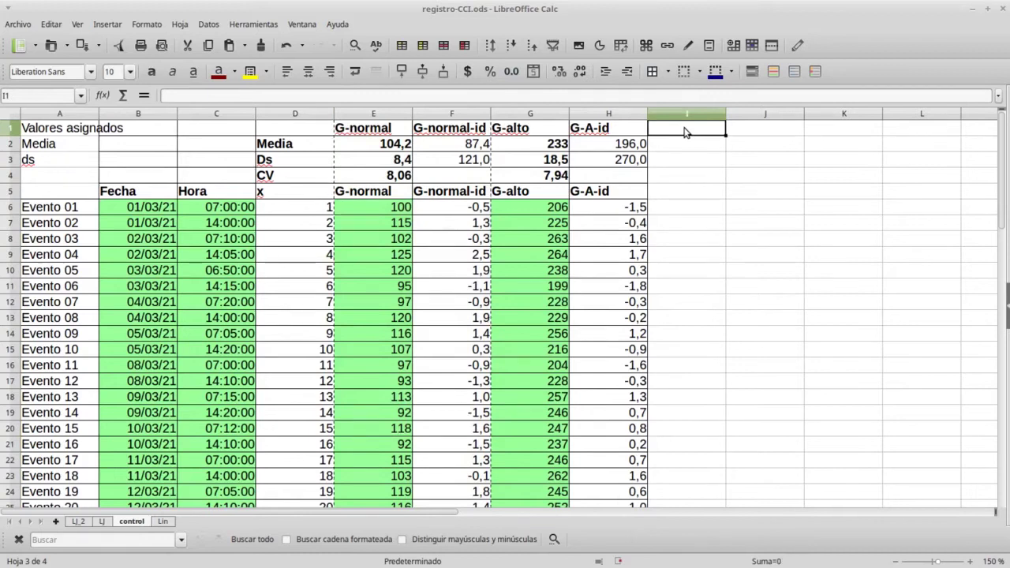
{"action": "key", "text": "ctrl+v"}
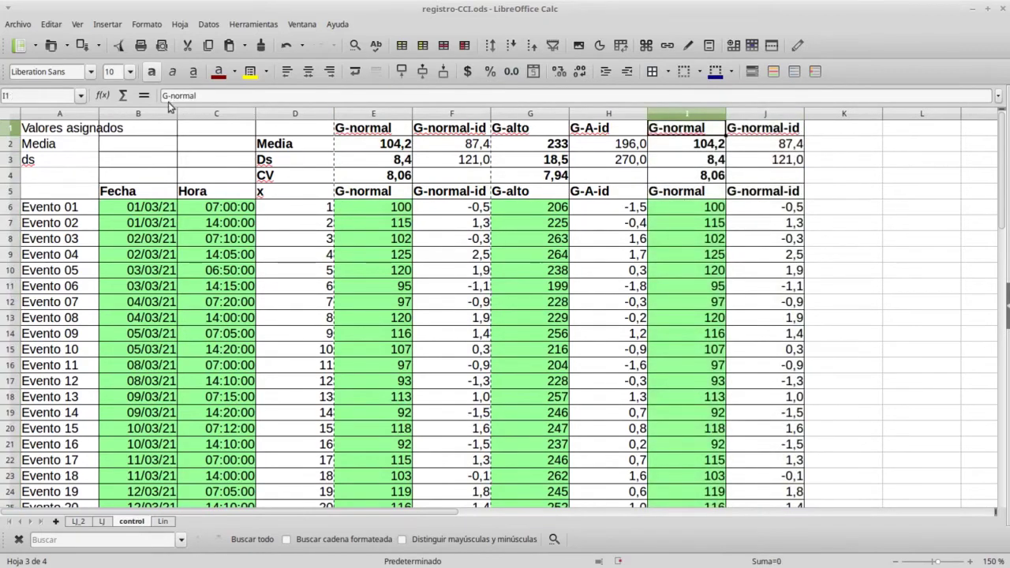
Rename the copied column headers in I1 and J1 as U-normal and U-normal-id.
{"action": "left_click", "coordinate": [168, 96]}
{"action": "key", "text": "BackSpace"}
{"action": "type", "text": "U"}
{"action": "left_click", "coordinate": [787, 133]}
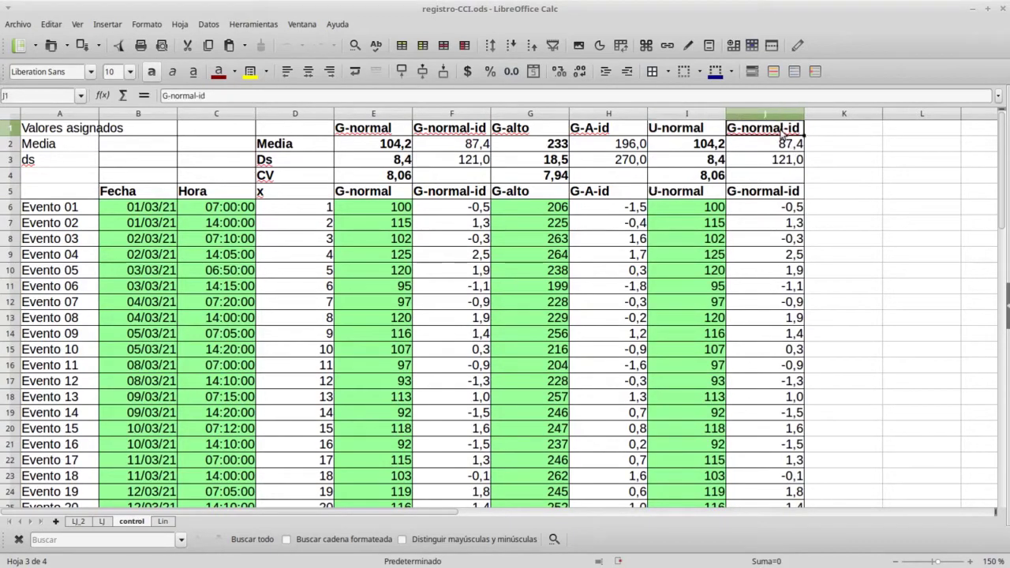
{"action": "left_click", "coordinate": [167, 96]}
{"action": "key", "text": "BackSpace"}
{"action": "type", "text": "U"}
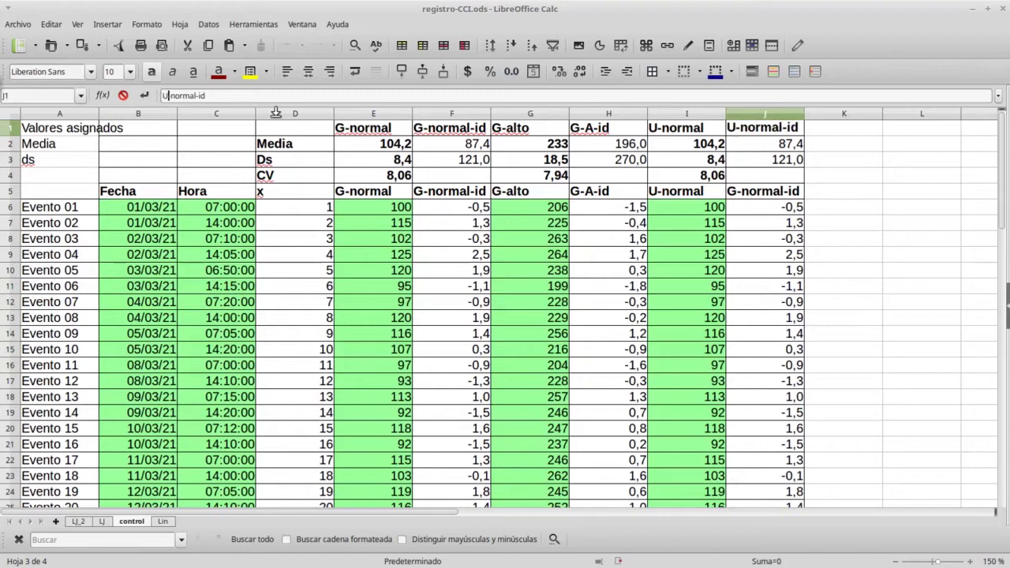
{"action": "key", "text": "Return"}
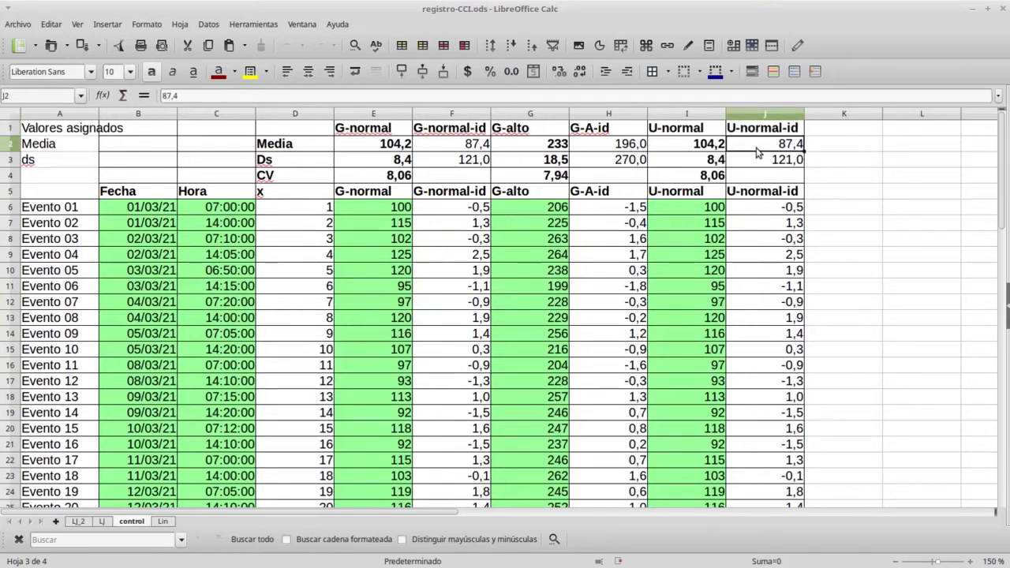
Fill the limit input cells F2:F3, H2:H3 and J2:J3 with a light green background.
{"action": "left_click_drag", "start_coordinate": [465, 150], "coordinate": [473, 163]}
{"action": "left_click", "coordinate": [268, 72]}
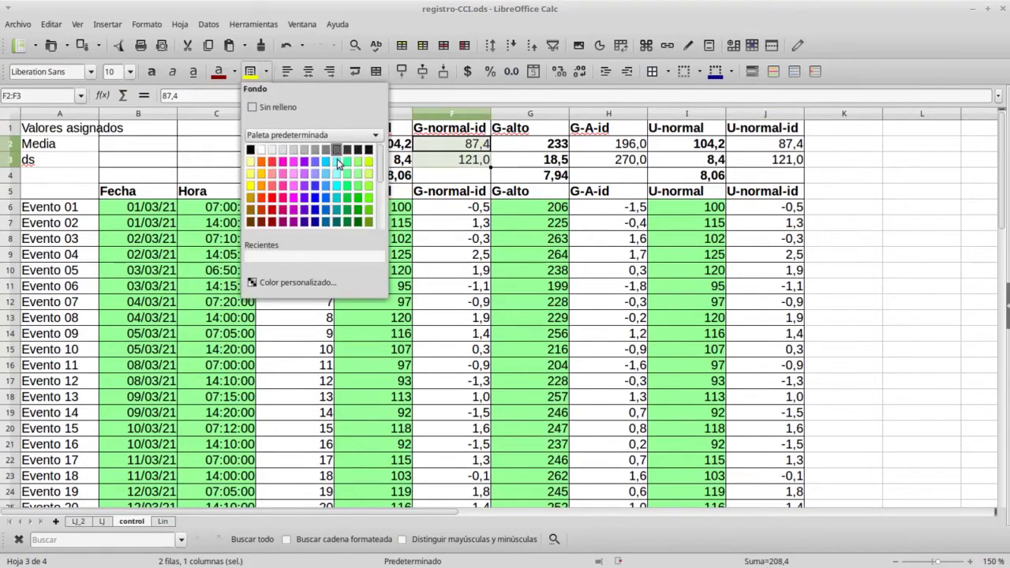
{"action": "left_click", "coordinate": [357, 172]}
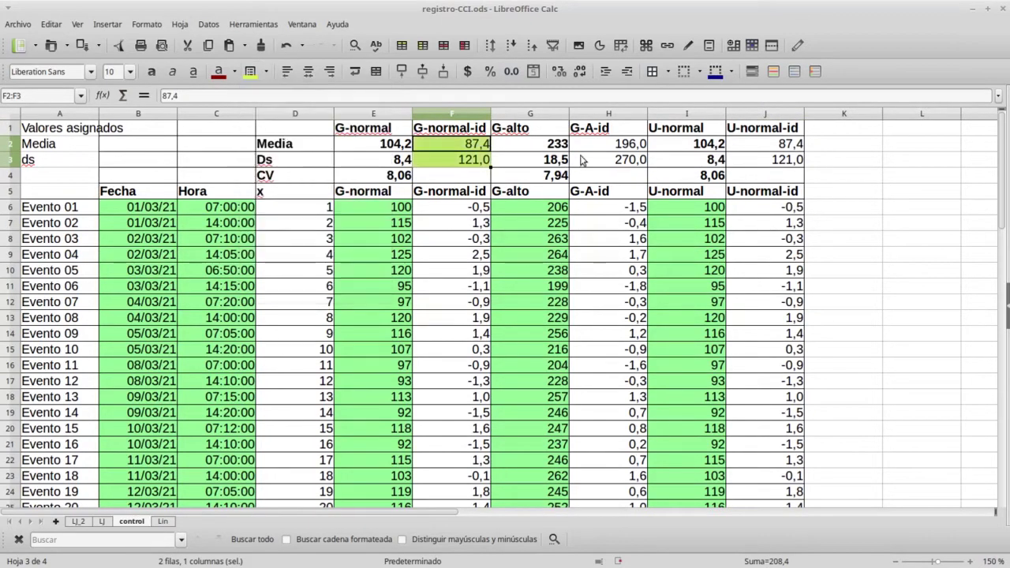
{"action": "left_click", "coordinate": [267, 73]}
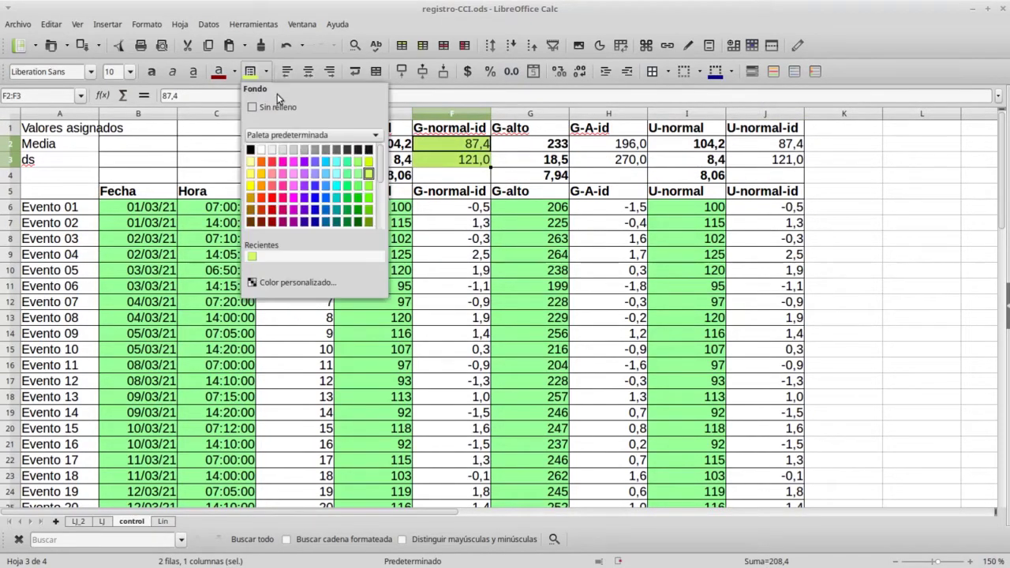
{"action": "left_click", "coordinate": [357, 174]}
{"action": "left_click_drag", "start_coordinate": [626, 154], "coordinate": [625, 143]}
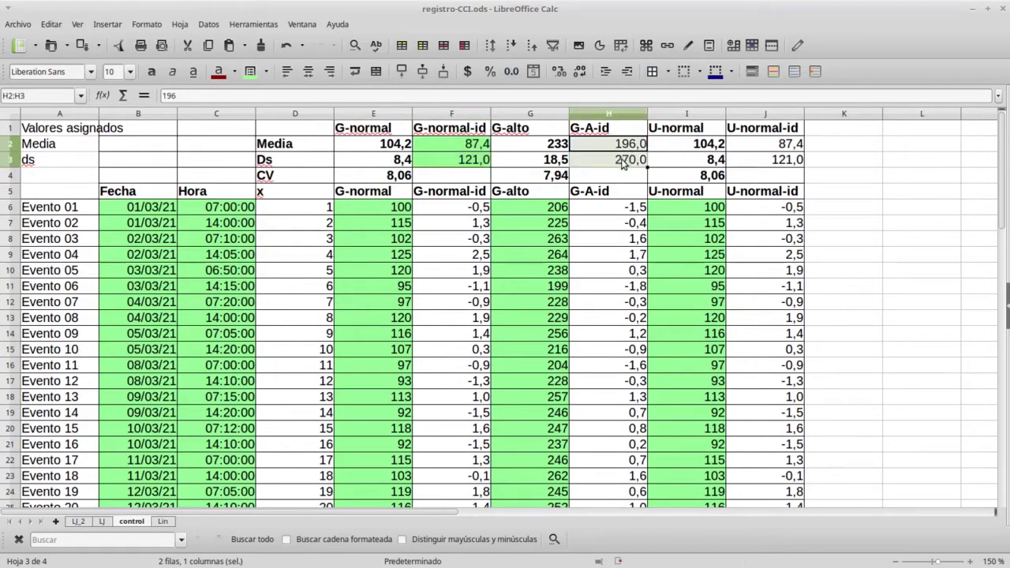
{"action": "left_click", "coordinate": [251, 74]}
{"action": "left_click_drag", "start_coordinate": [746, 147], "coordinate": [750, 161]}
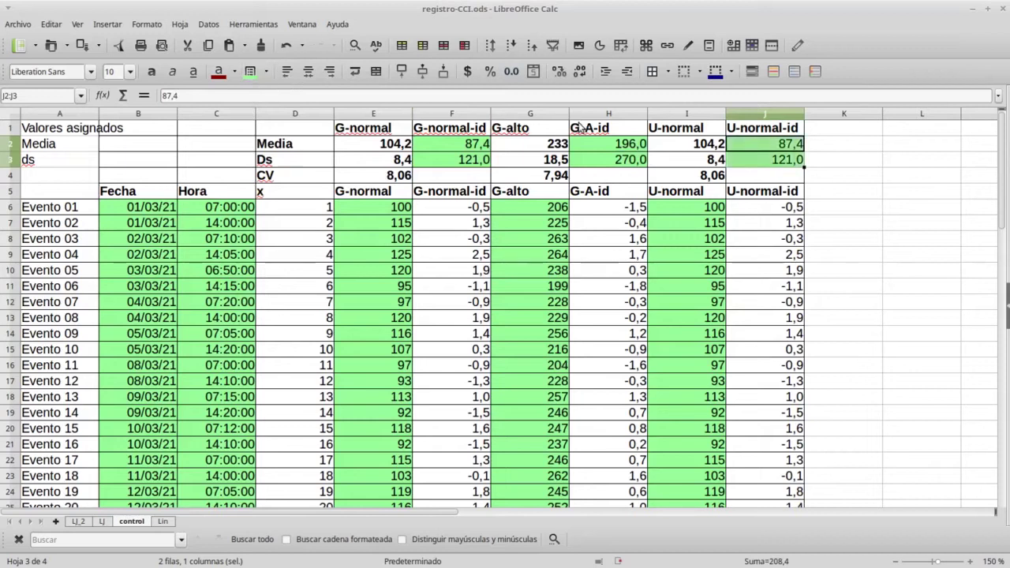
Clear the copied limit values in cells J2:J3 of the U-normal-id column.
{"action": "left_click", "coordinate": [772, 164]}
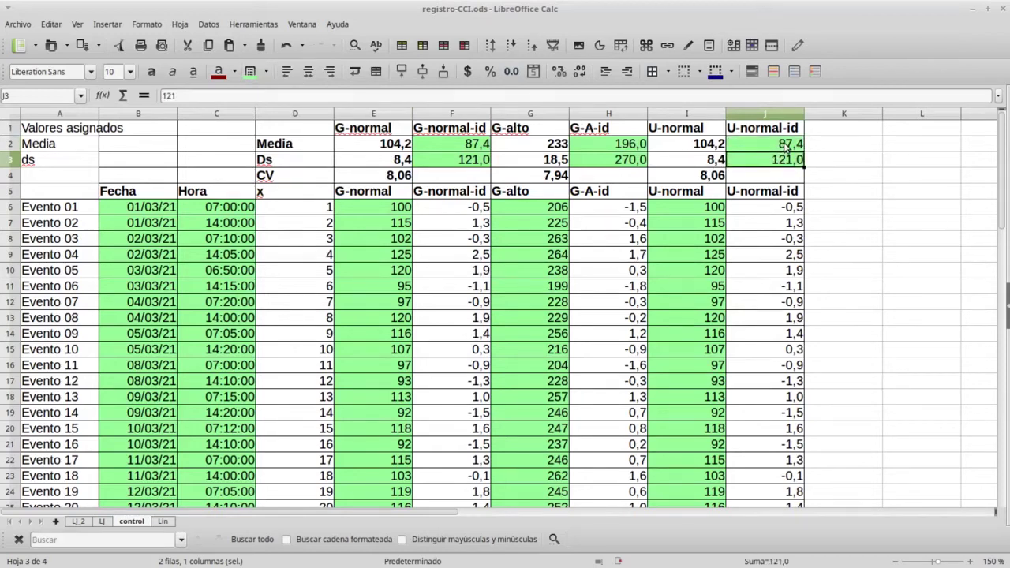
{"action": "left_click_drag", "start_coordinate": [786, 148], "coordinate": [782, 160]}
{"action": "key", "text": "Delete"}
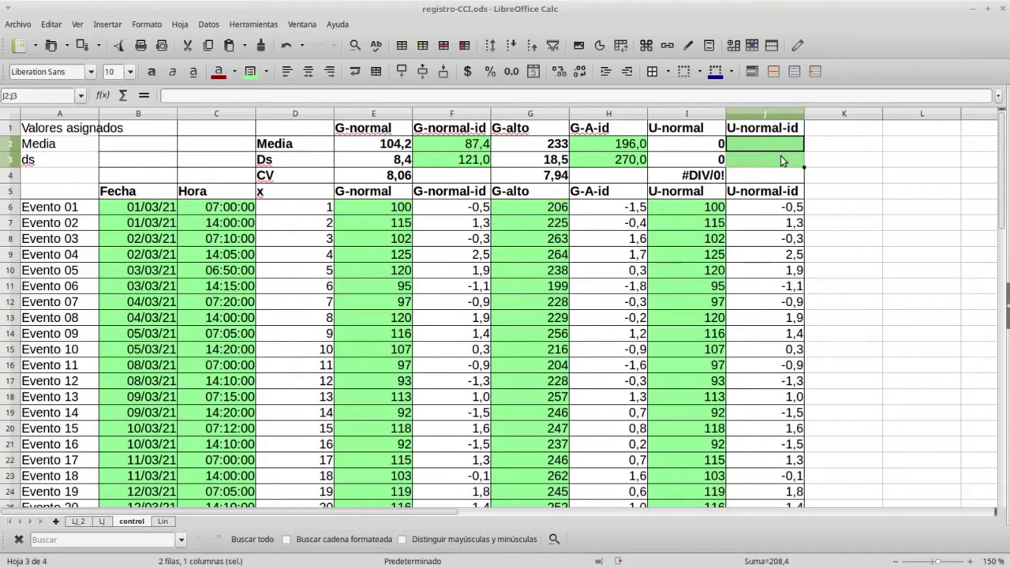
Paste the copied control results without their formatting into the U-normal column, starting at cell I6.
{"action": "left_click", "coordinate": [698, 209]}
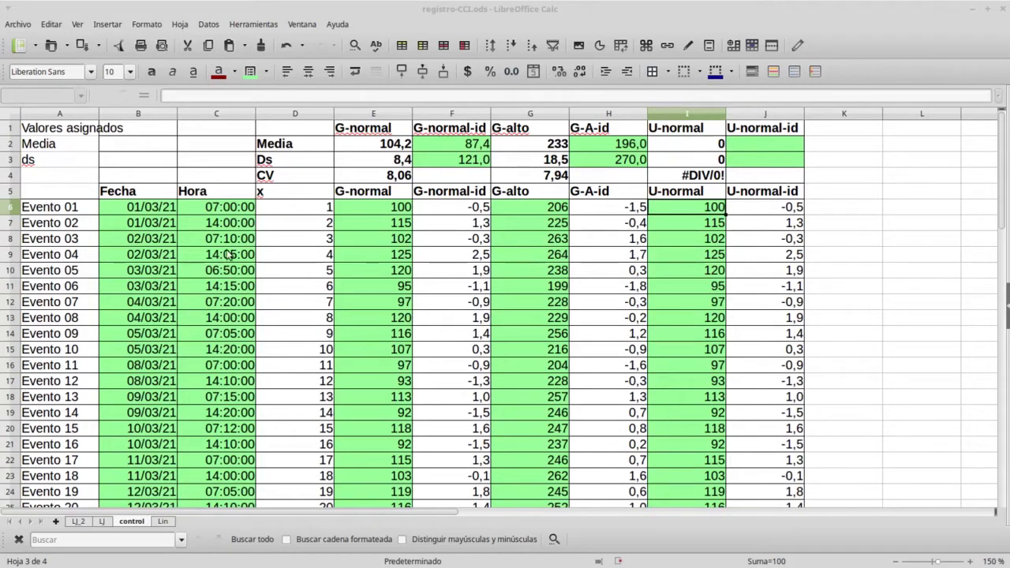
{"action": "left_click", "coordinate": [702, 209]}
{"action": "right_click", "coordinate": [702, 209]}
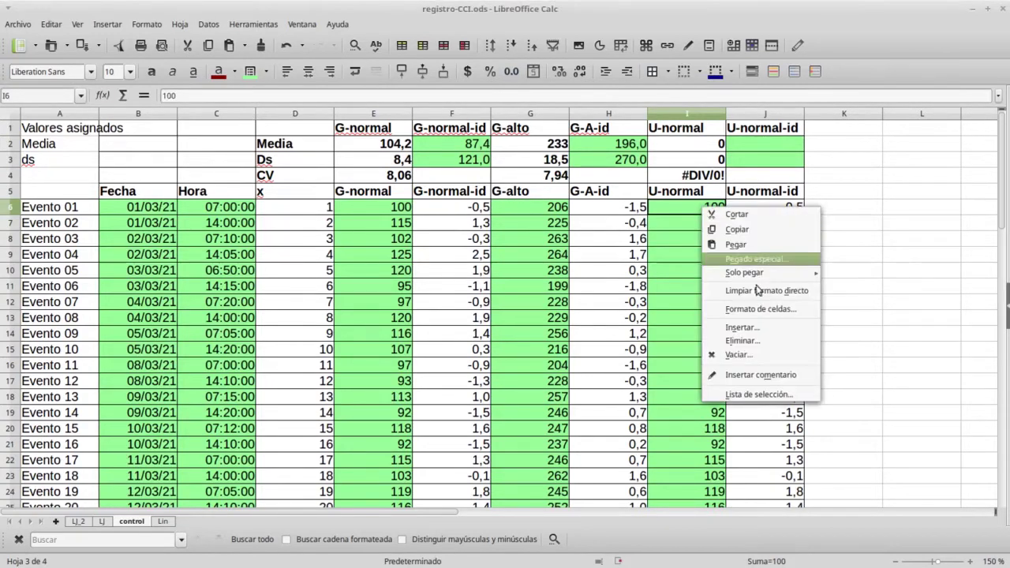
{"action": "left_click", "coordinate": [245, 45]}
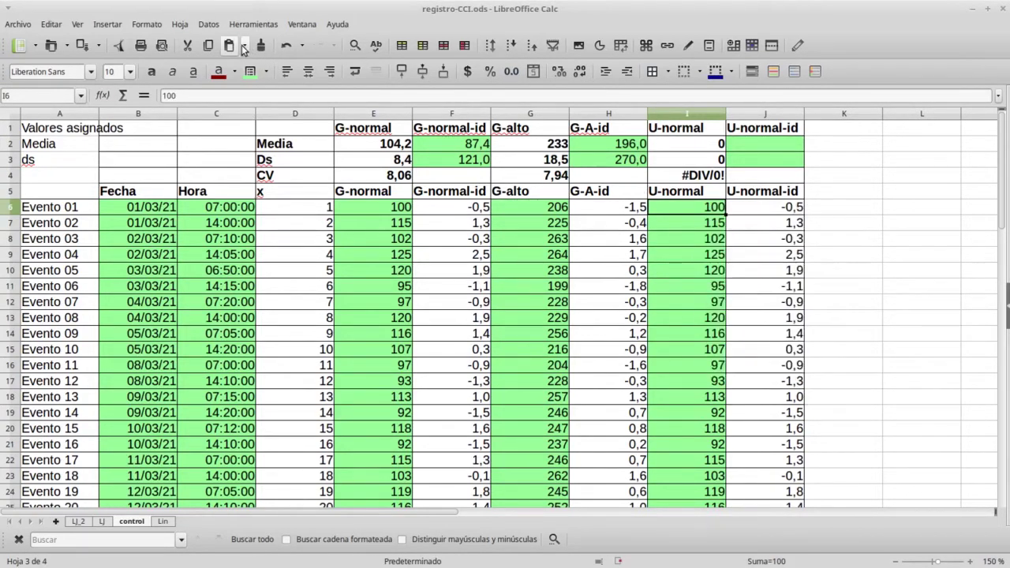
{"action": "left_click", "coordinate": [245, 45]}
{"action": "left_click", "coordinate": [269, 130]}
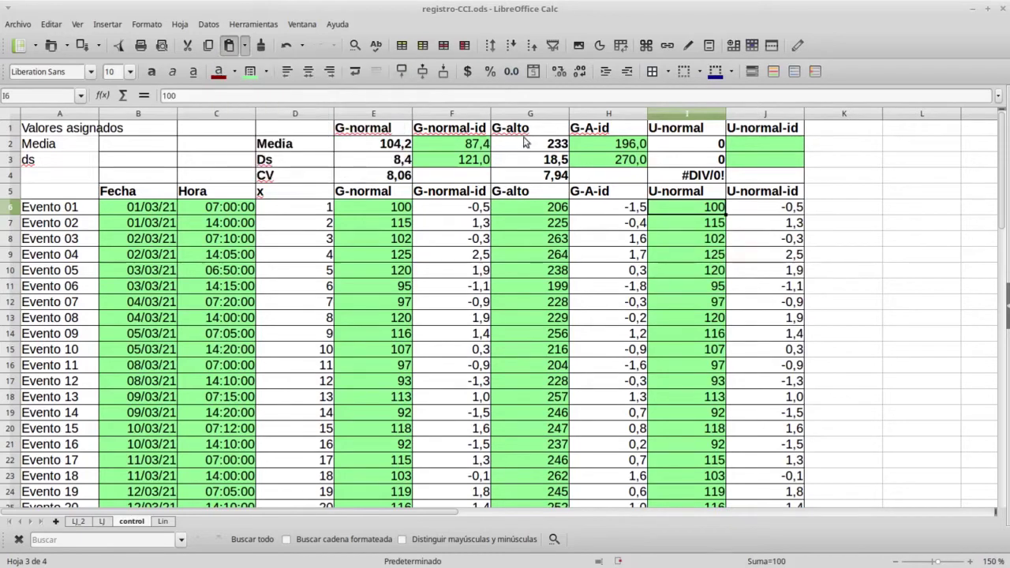
{"action": "left_click", "coordinate": [613, 474]}
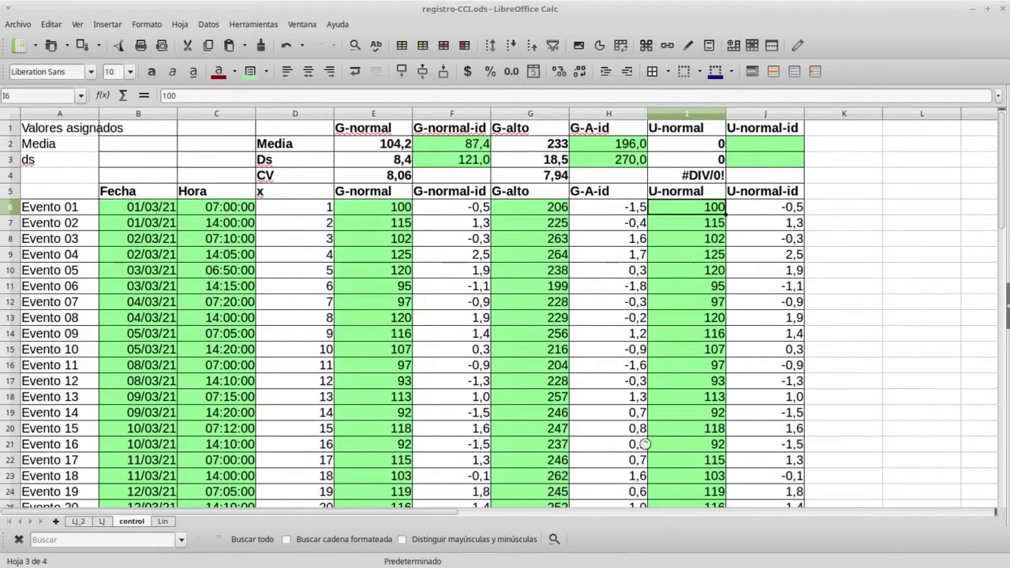
Enter the U-normal-id limits 25,2 in cell J2 and 39,4 in cell J3.
{"action": "left_click", "coordinate": [760, 146]}
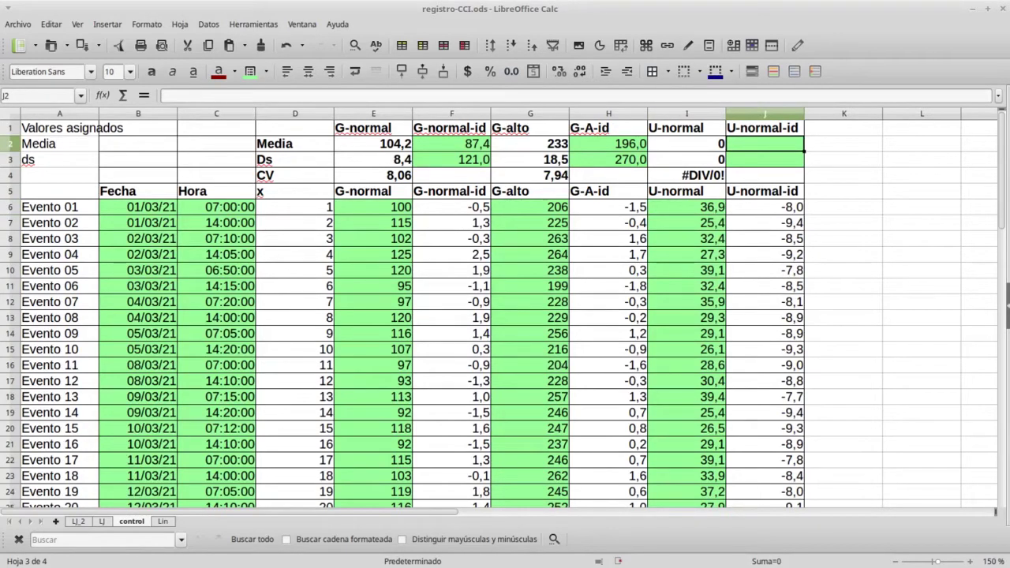
{"action": "type", "text": "25,2"}
{"action": "key", "text": "Return"}
{"action": "type", "text": "39,"}
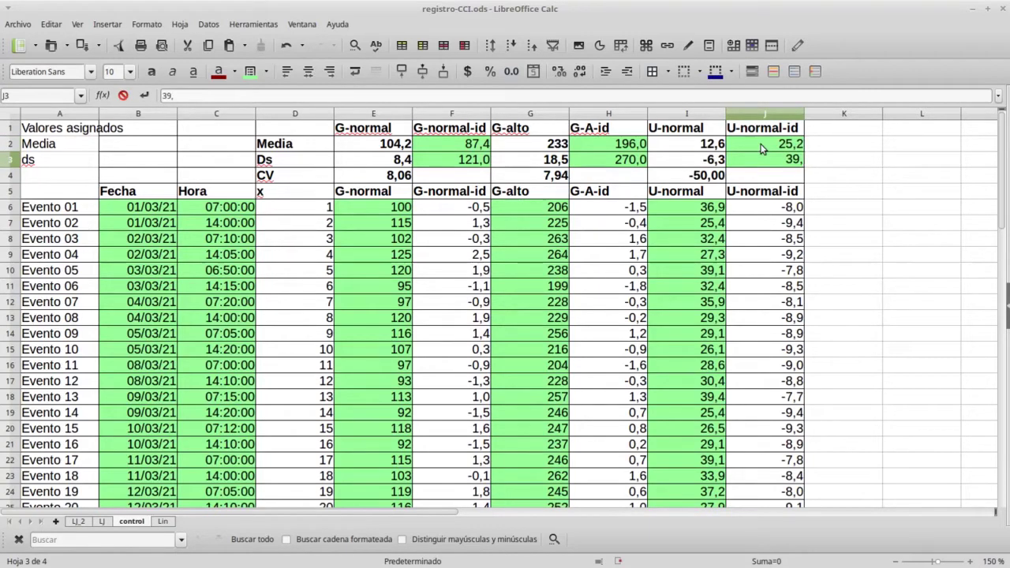
{"action": "type", "text": "4"}
{"action": "key", "text": "Return"}
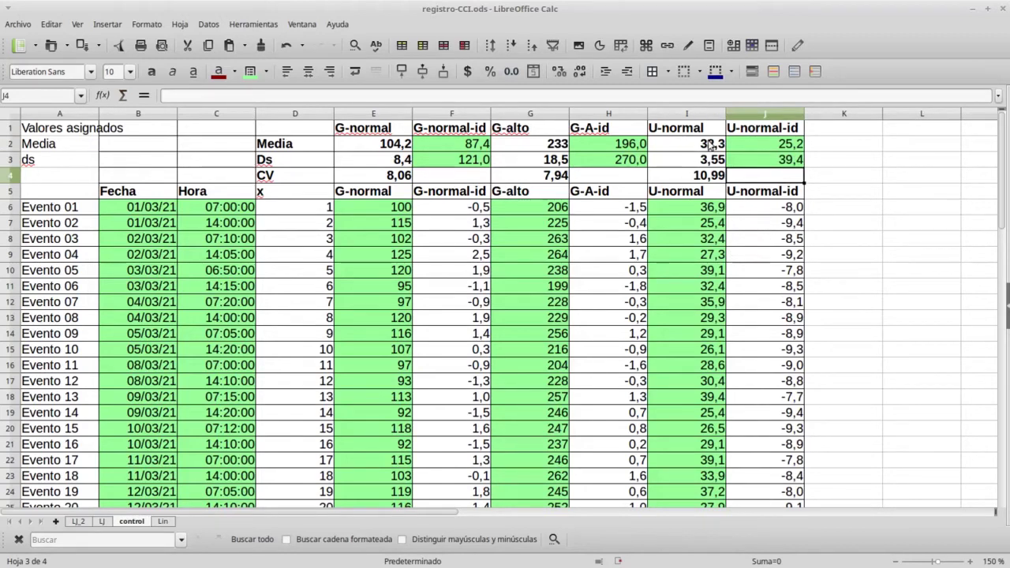
Change the U-normal-id formula in J6 to =(I6-$I$2)/$I$3 so it references the U-normal mean and deviation.
{"action": "left_click", "coordinate": [777, 208]}
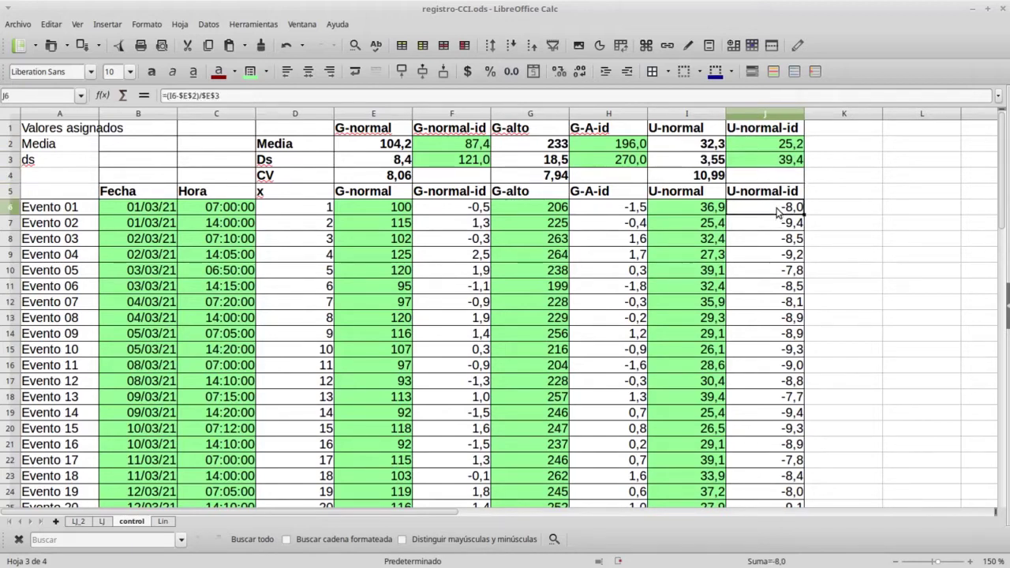
{"action": "double_click", "coordinate": [777, 209]}
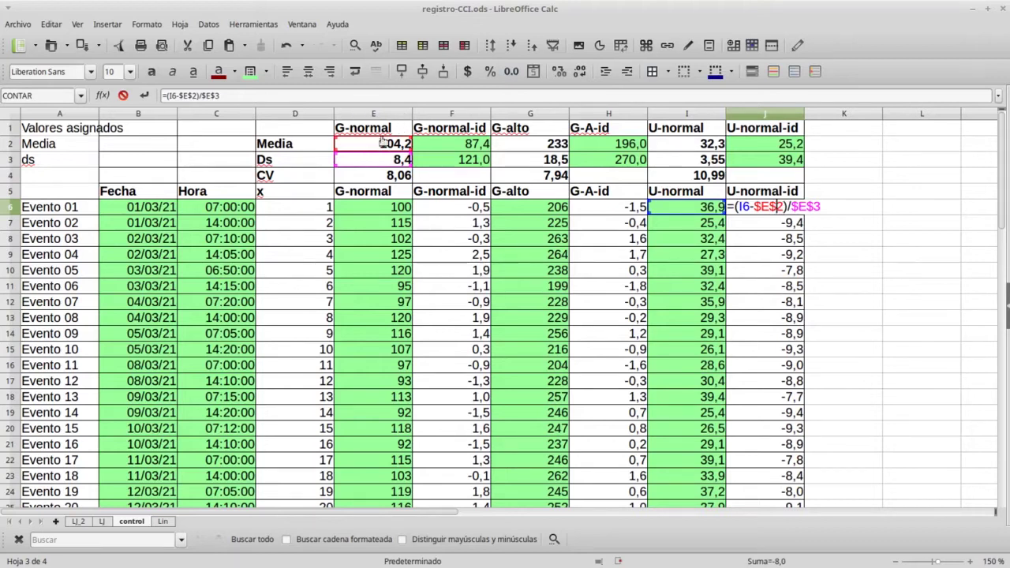
{"action": "left_click_drag", "start_coordinate": [377, 144], "coordinate": [667, 148]}
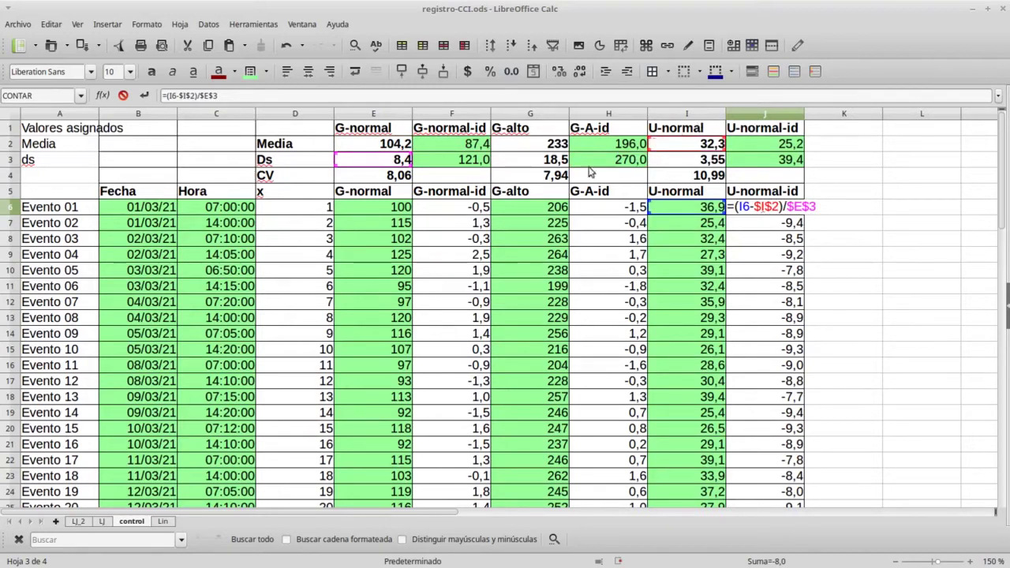
{"action": "left_click_drag", "start_coordinate": [382, 157], "coordinate": [670, 168]}
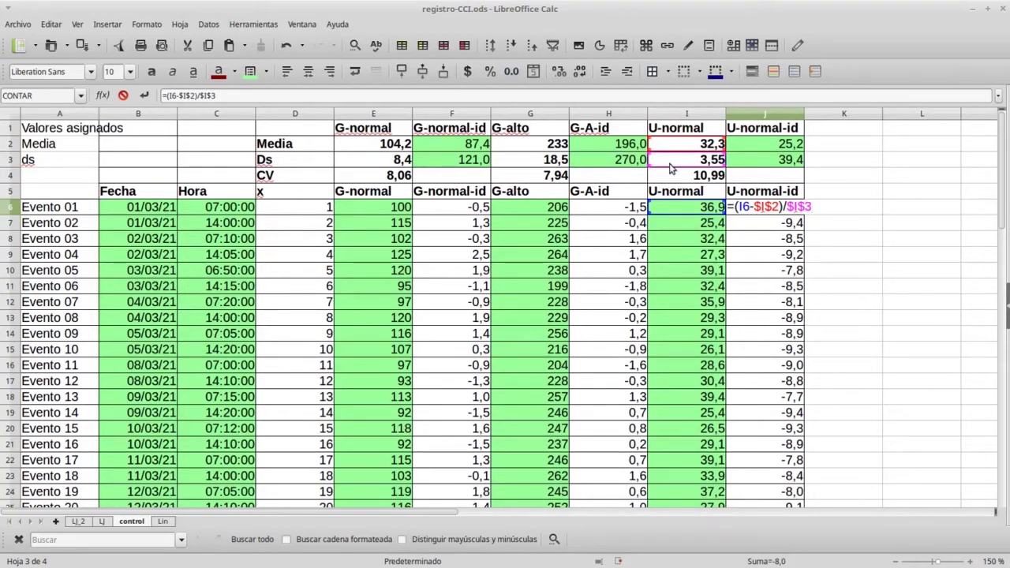
{"action": "key", "text": "Return"}
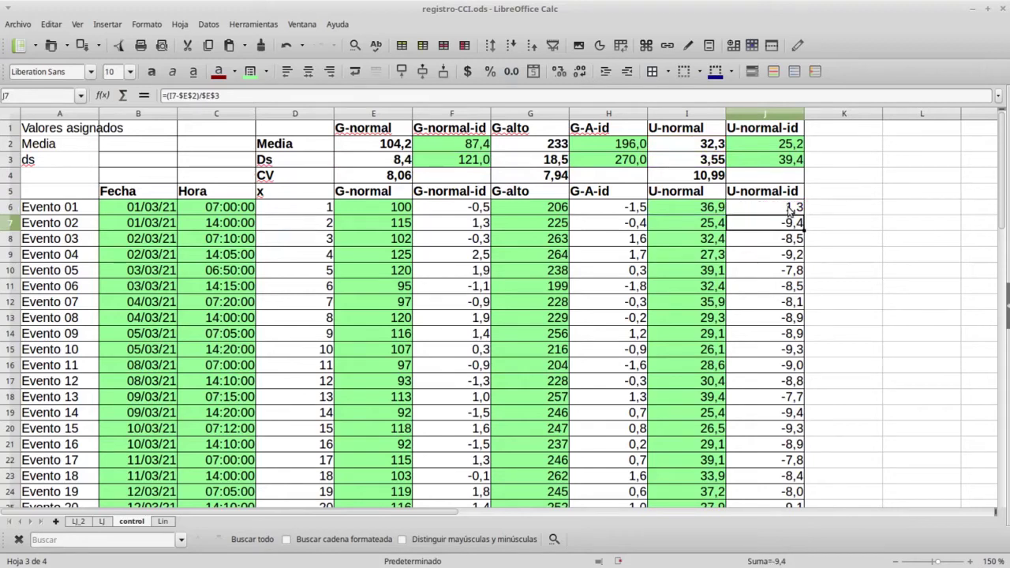
Fill the J6 formula down the U-normal-id column through cell J43.
{"action": "key", "text": "Up"}
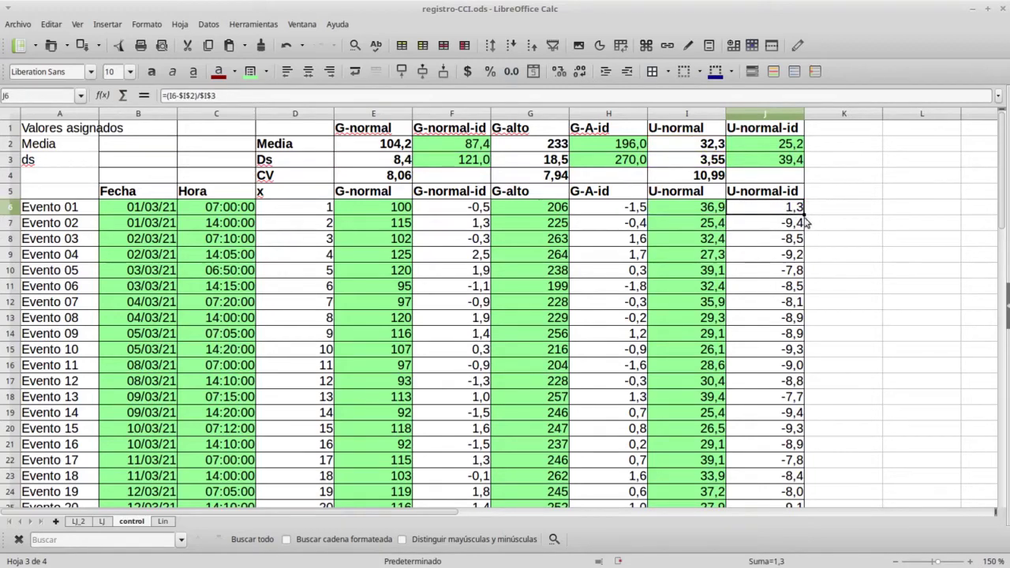
{"action": "left_click_drag", "start_coordinate": [804, 215], "coordinate": [803, 454]}
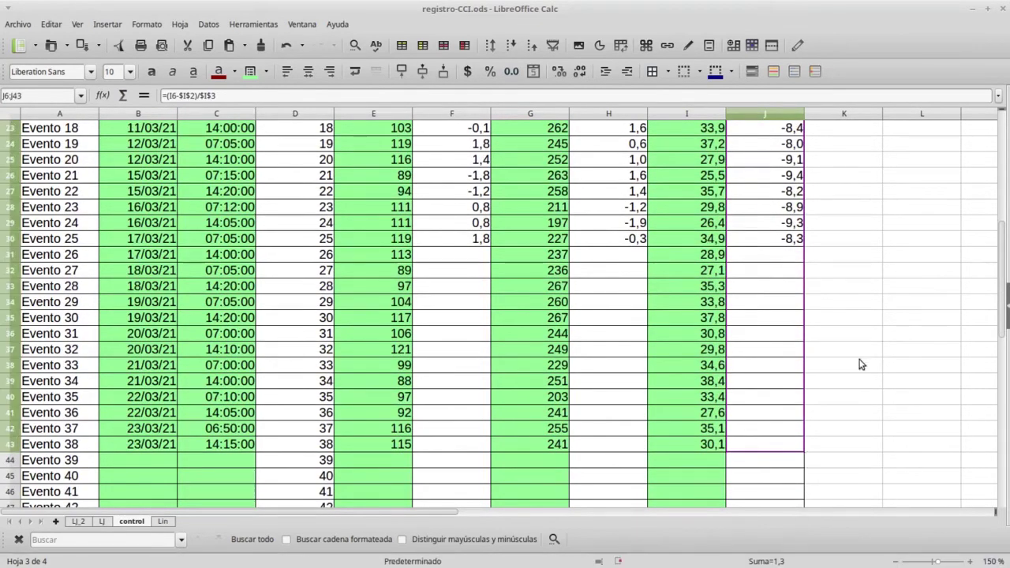
{"action": "scroll", "coordinate": [902, 211], "scroll_direction": "up", "scroll_amount": 7}
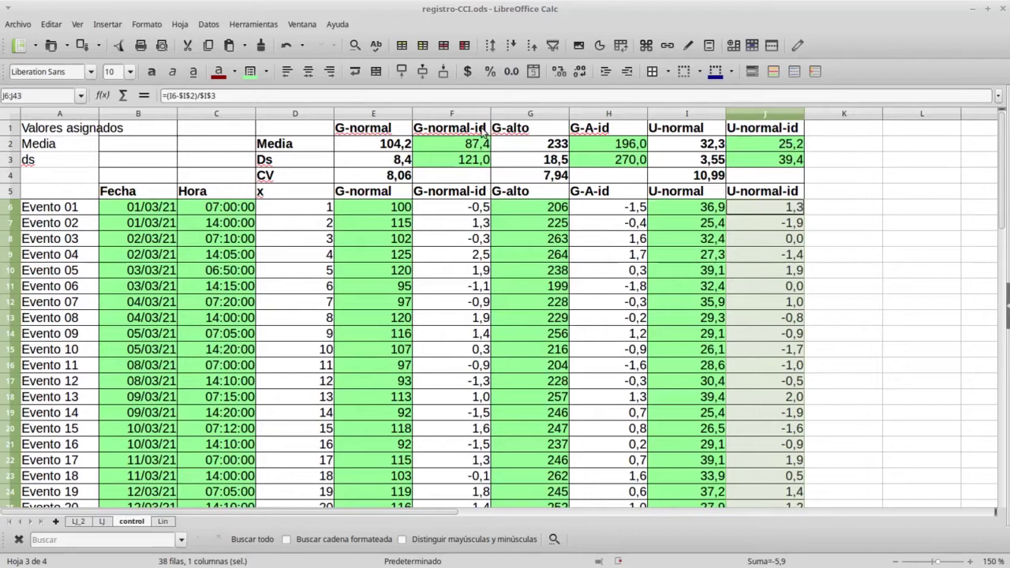
Copy the G-alto and G-A-id columns G:H into columns K:L, and clear the copied limits in L2:L3.
{"action": "left_click_drag", "start_coordinate": [543, 116], "coordinate": [598, 118]}
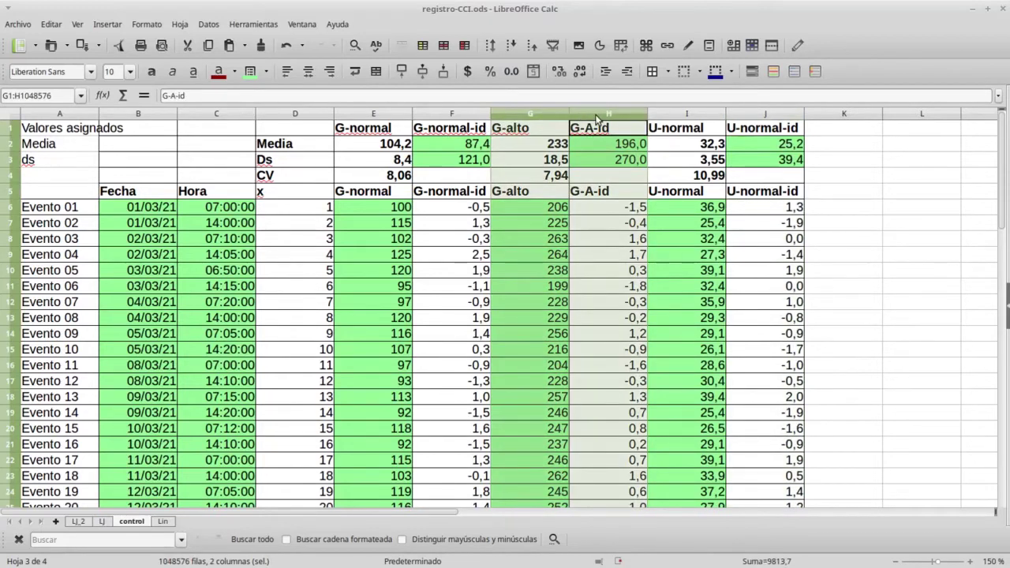
{"action": "key", "text": "ctrl+c"}
{"action": "left_click", "coordinate": [847, 134]}
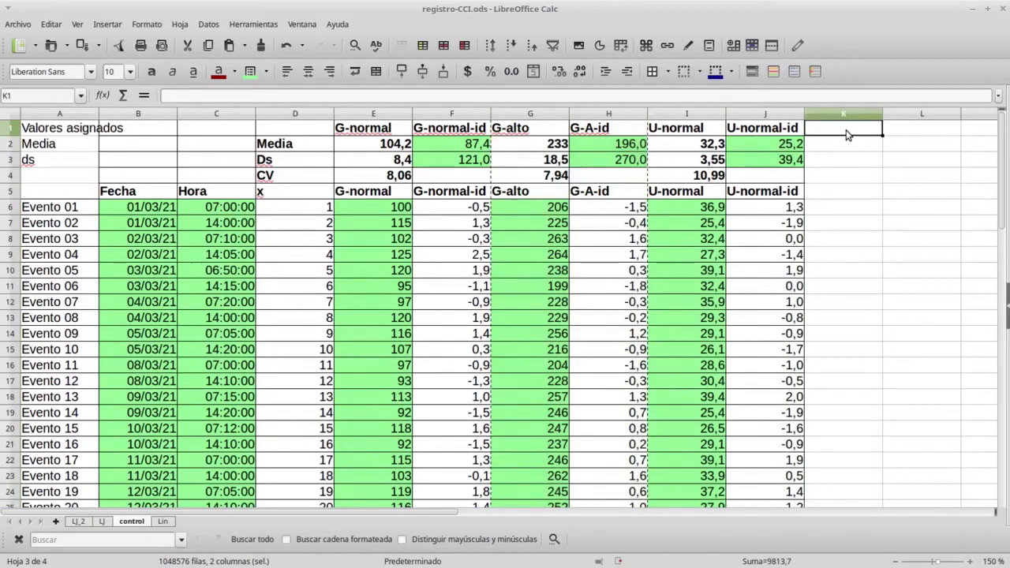
{"action": "key", "text": "ctrl+v"}
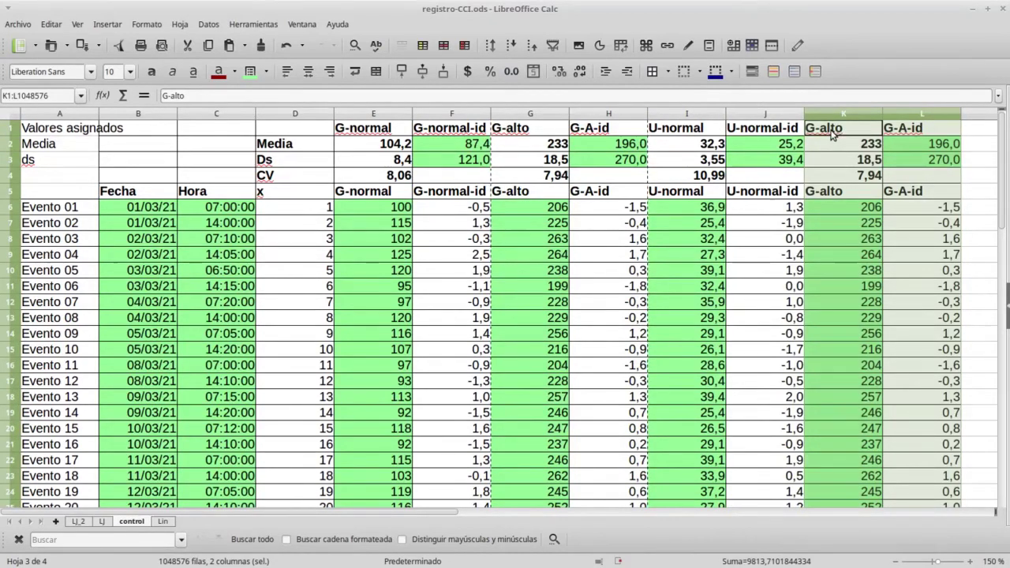
{"action": "left_click", "coordinate": [824, 136]}
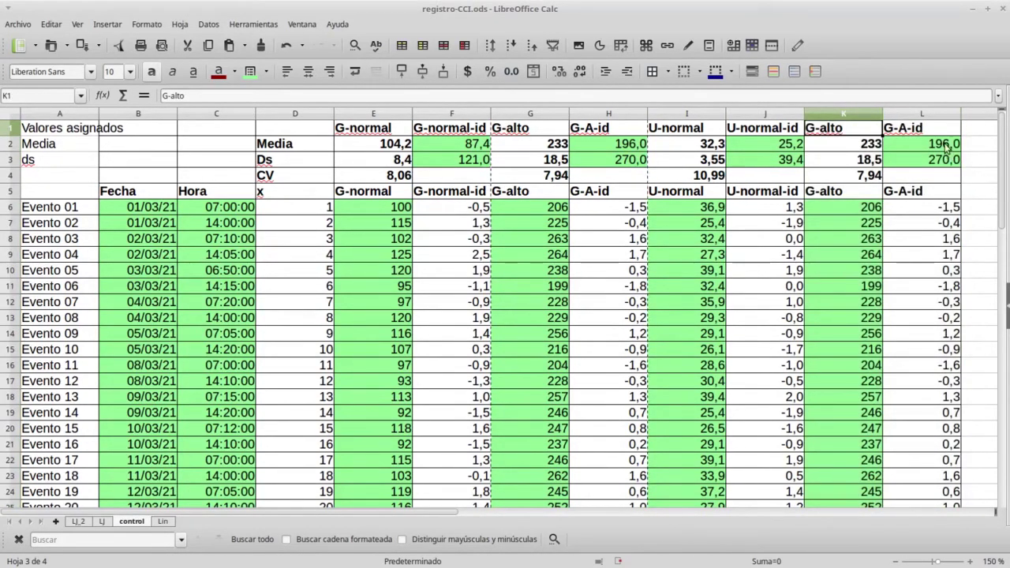
{"action": "left_click_drag", "start_coordinate": [946, 145], "coordinate": [945, 161]}
{"action": "key", "text": "Delete"}
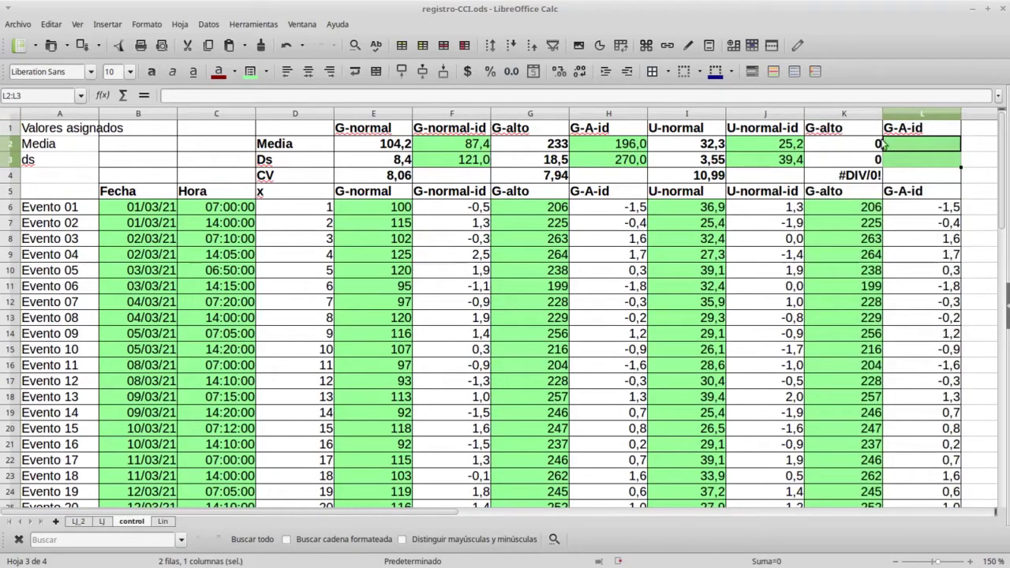
Rename the copied G-alto header in cell K1 as U-alto.
{"action": "left_click", "coordinate": [837, 130]}
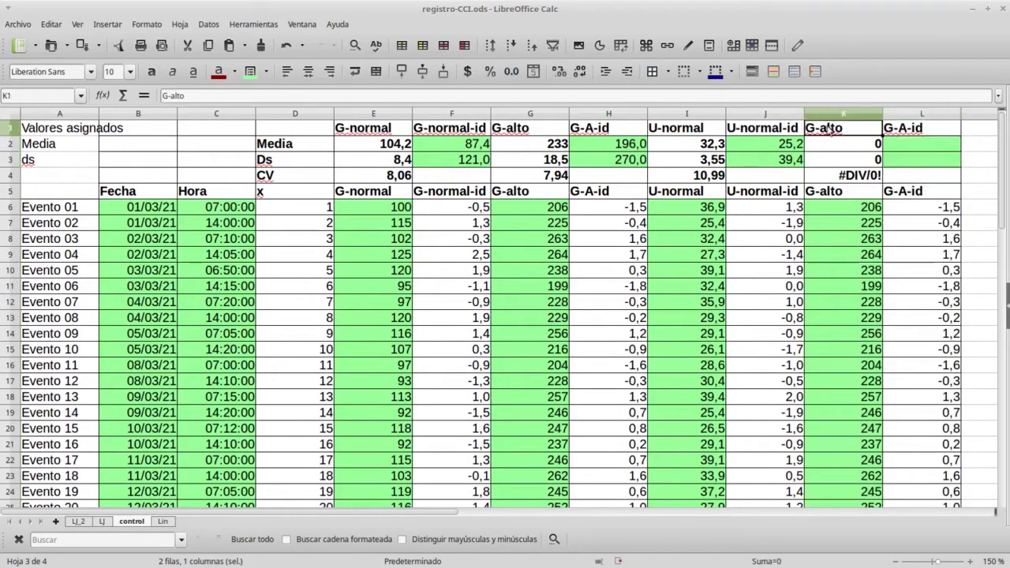
{"action": "left_click", "coordinate": [164, 96]}
{"action": "key", "text": "Delete"}
{"action": "type", "text": "U"}
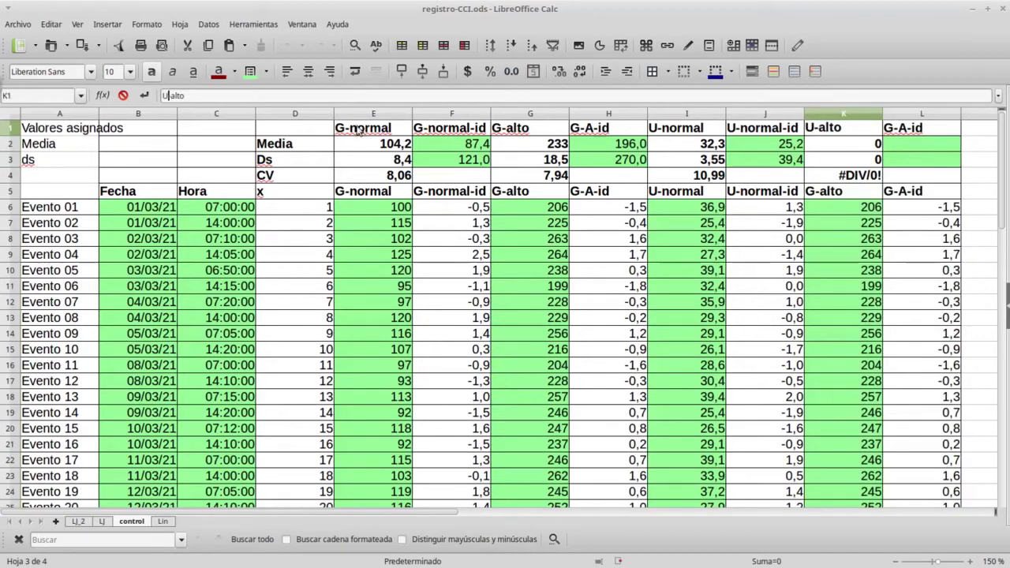
{"action": "key", "text": "Tab"}
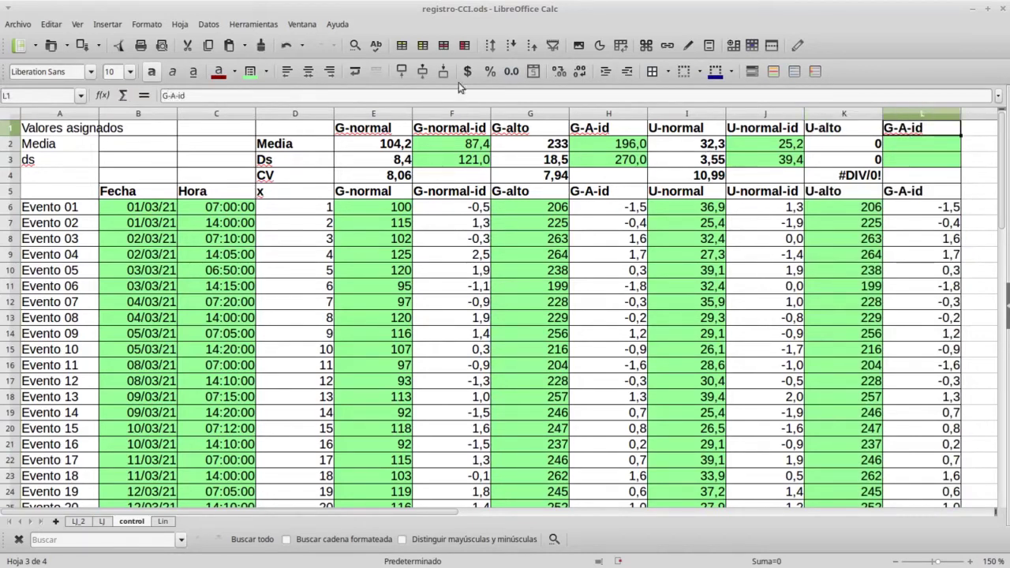
Rename the copied G-A-id header in cell L1 as U-A-id, removing the unwanted UNICHAR() autocompletion.
{"action": "left_click", "coordinate": [164, 96]}
{"action": "key", "text": "Delete"}
{"action": "type", "text": "U"}
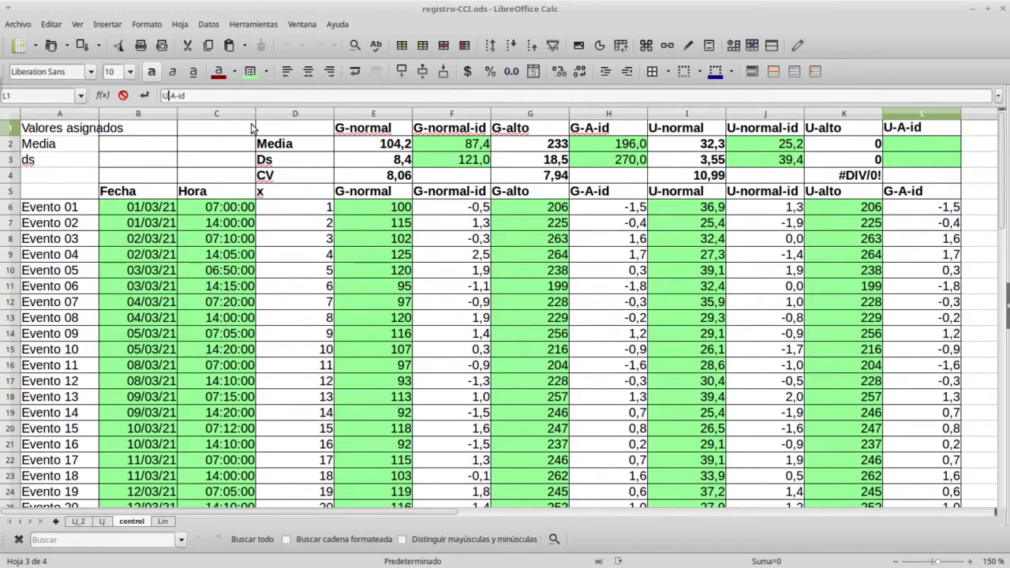
{"action": "key", "text": "Return"}
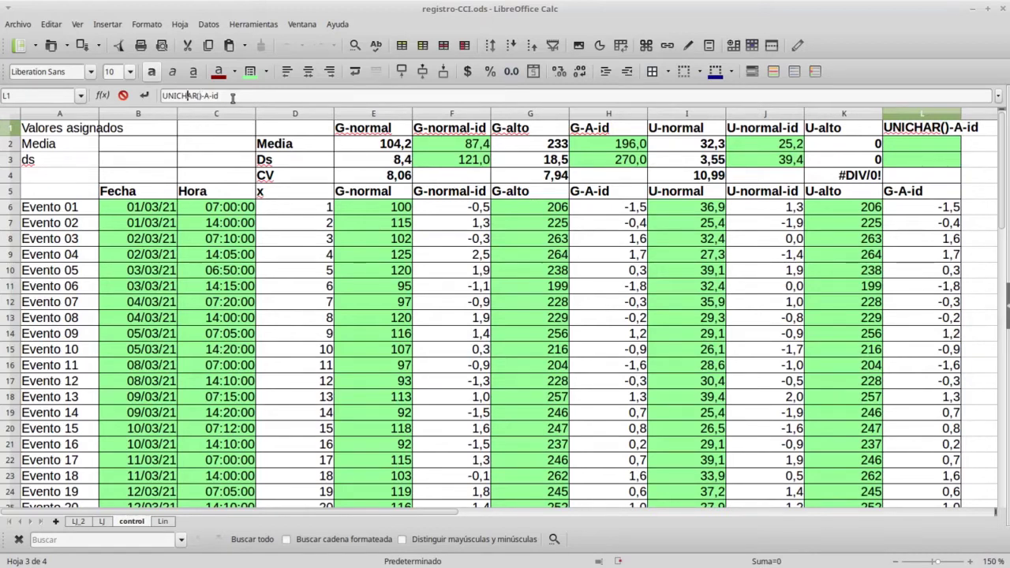
{"action": "key", "text": "BackSpace"}
{"action": "key", "text": "BackSpace"}
{"action": "key", "text": "Delete"}
{"action": "key", "text": "Delete"}
{"action": "key", "text": "Delete"}
{"action": "key", "text": "Delete"}
{"action": "key", "text": "BackSpace"}
{"action": "key", "text": "BackSpace"}
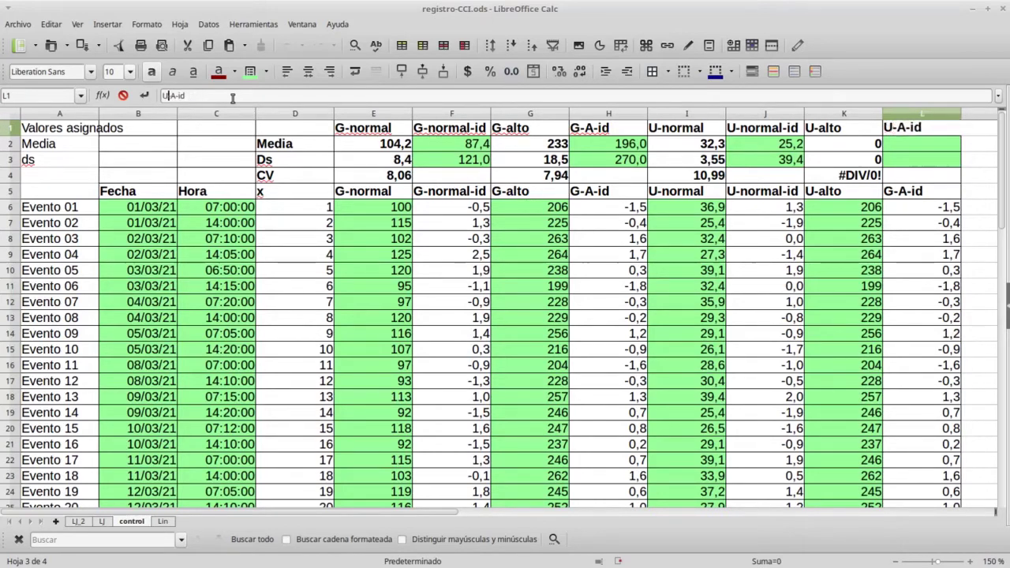
{"action": "key", "text": "Return"}
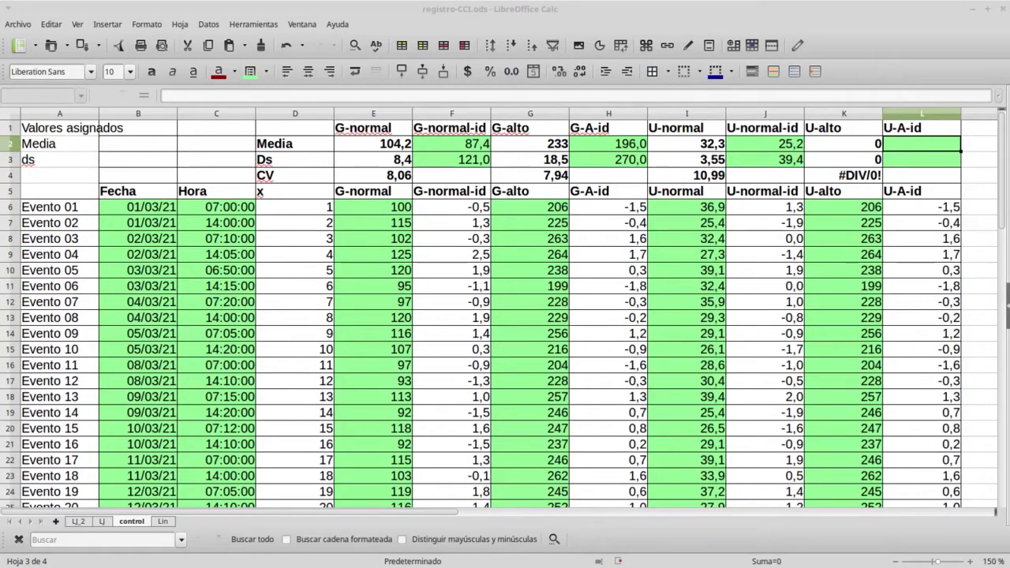
Paste the copied U-alto results as unformatted text into the U-alto column, starting at cell K6.
{"action": "left_click", "coordinate": [843, 212]}
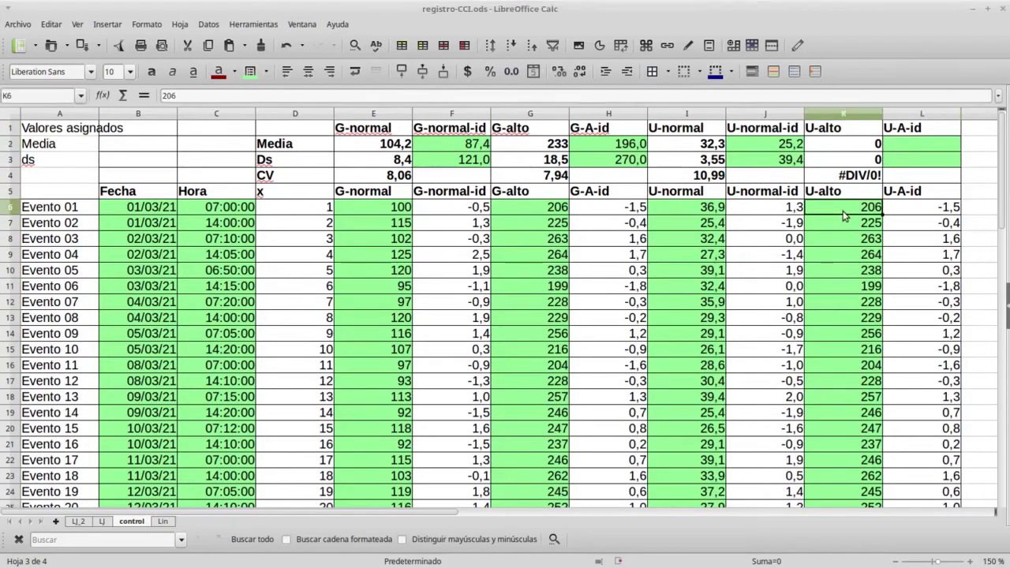
{"action": "left_click", "coordinate": [246, 45]}
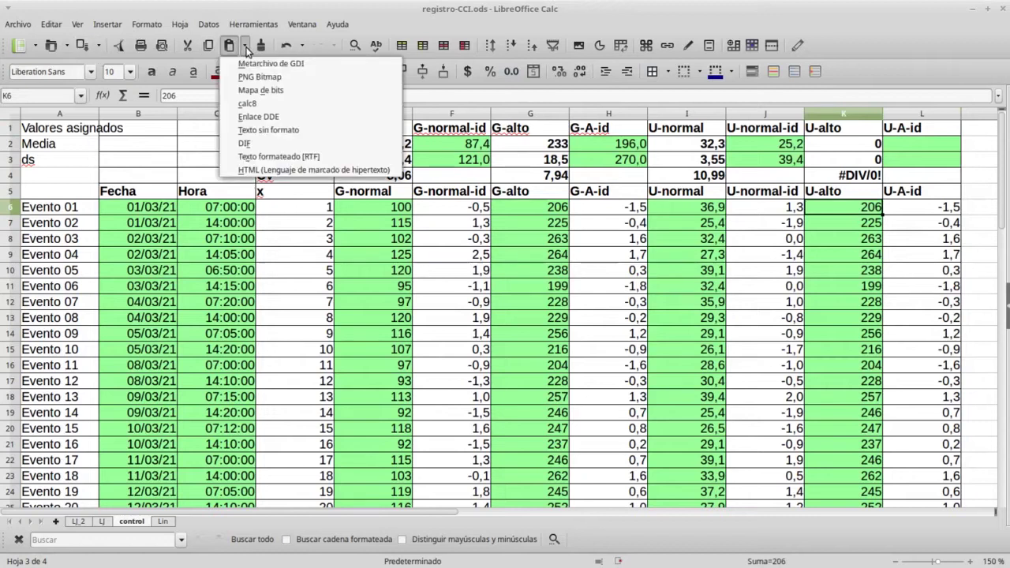
{"action": "left_click", "coordinate": [270, 130]}
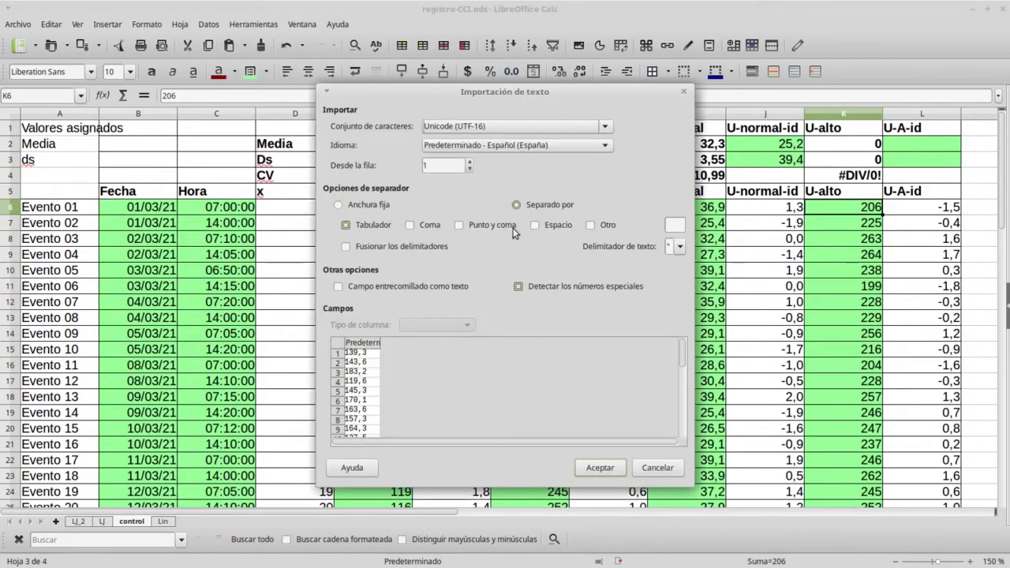
{"action": "left_click", "coordinate": [597, 469]}
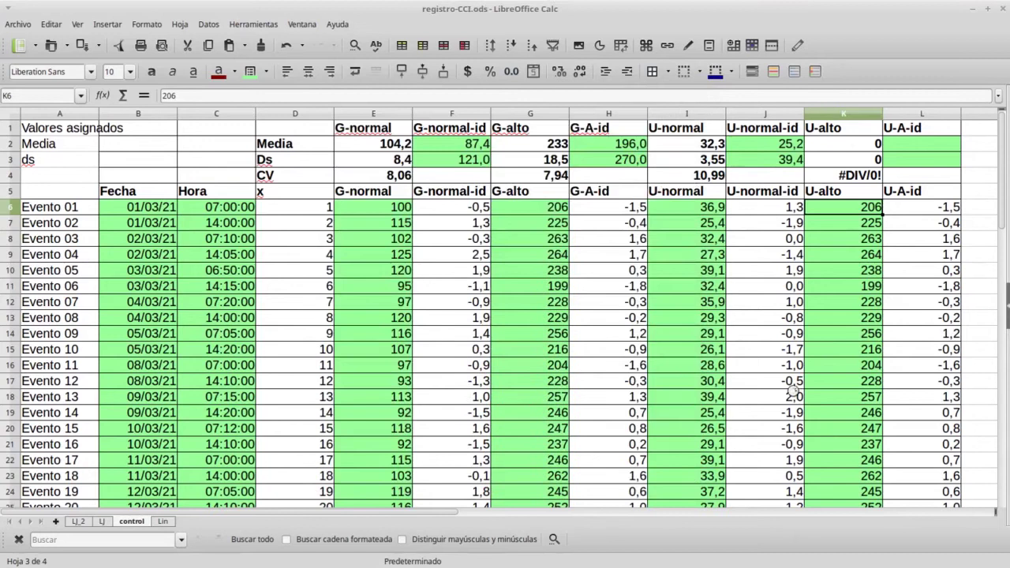
Enter the U-A-id control limits 119 in cell L2 and 187 in cell L3.
{"action": "left_click", "coordinate": [929, 145]}
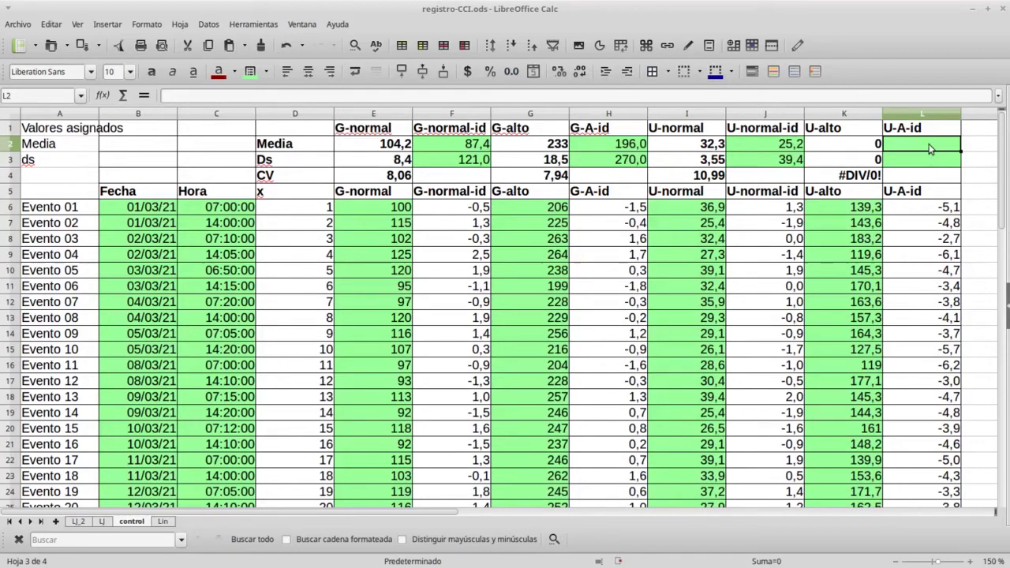
{"action": "type", "text": "119"}
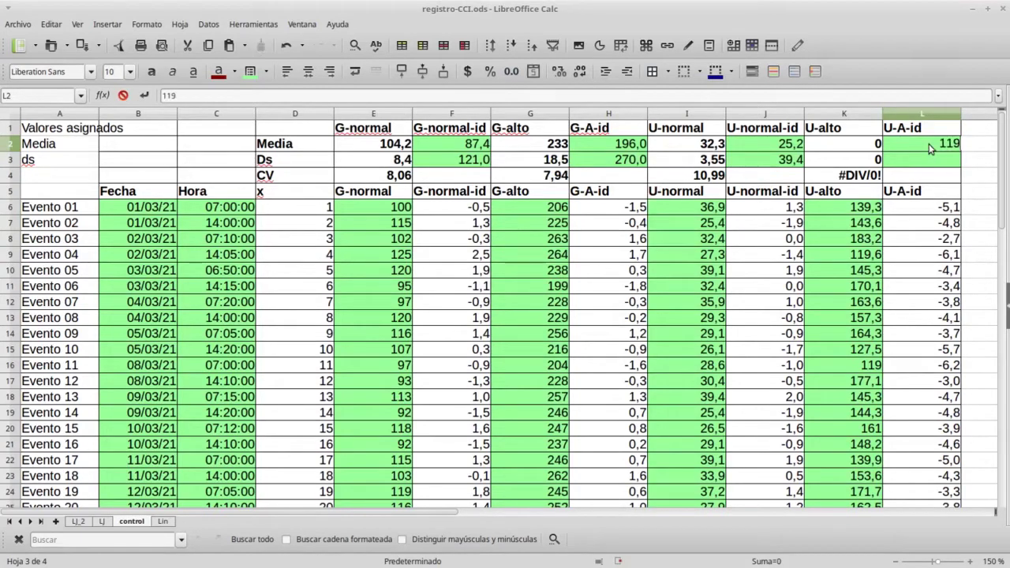
{"action": "key", "text": "Return"}
{"action": "type", "text": "187"}
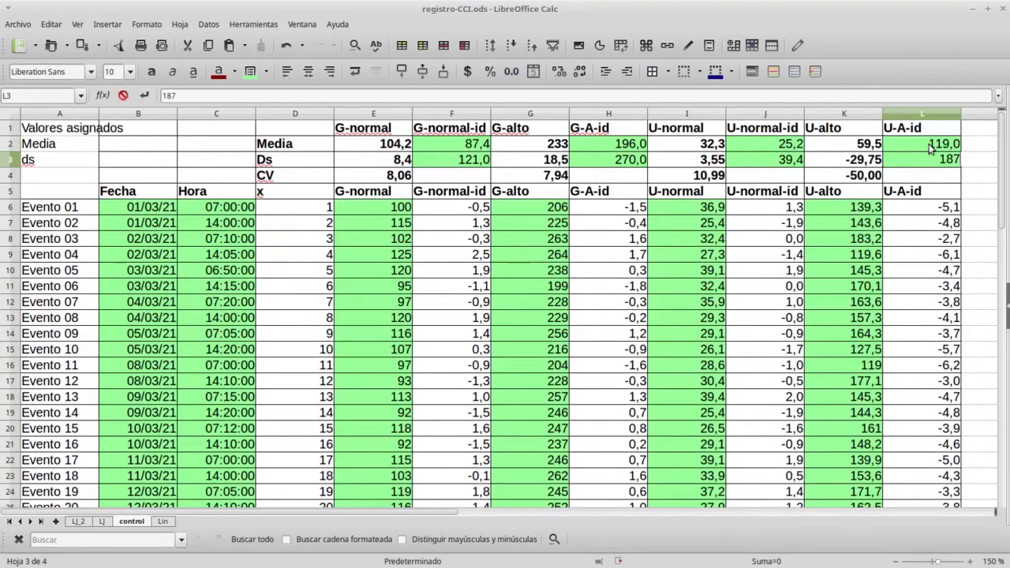
{"action": "key", "text": "Return"}
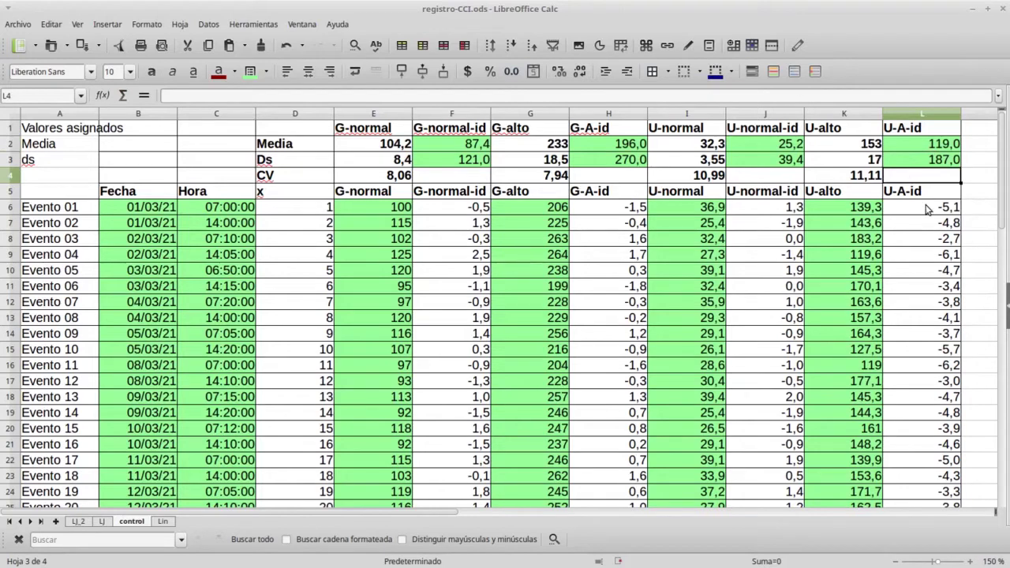
Redirect the deviation formula in cell L6 to the U-alto mean and deviation, making it =(K6-$K$2)/$K$3.
{"action": "left_click", "coordinate": [927, 209]}
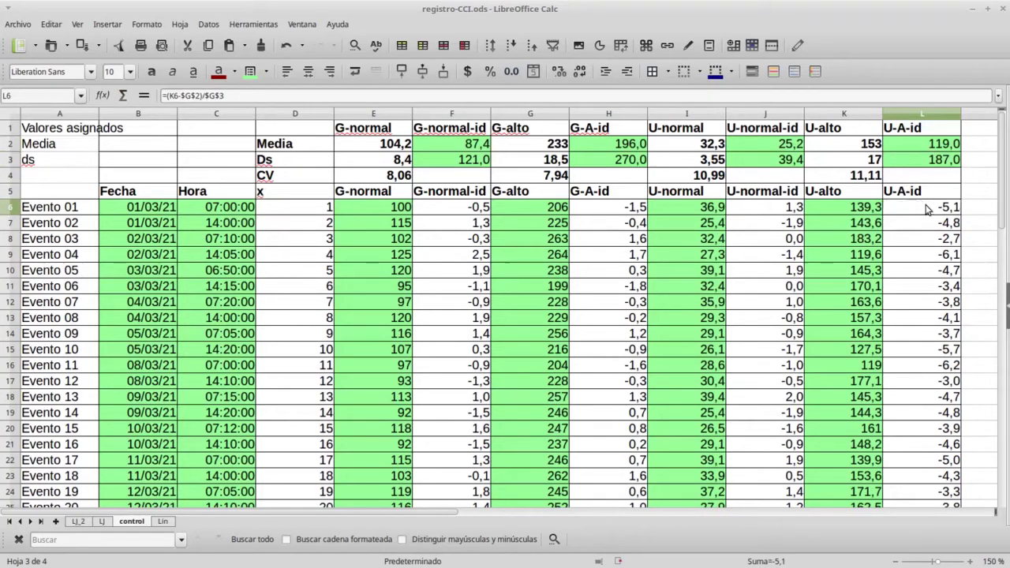
{"action": "double_click", "coordinate": [922, 209]}
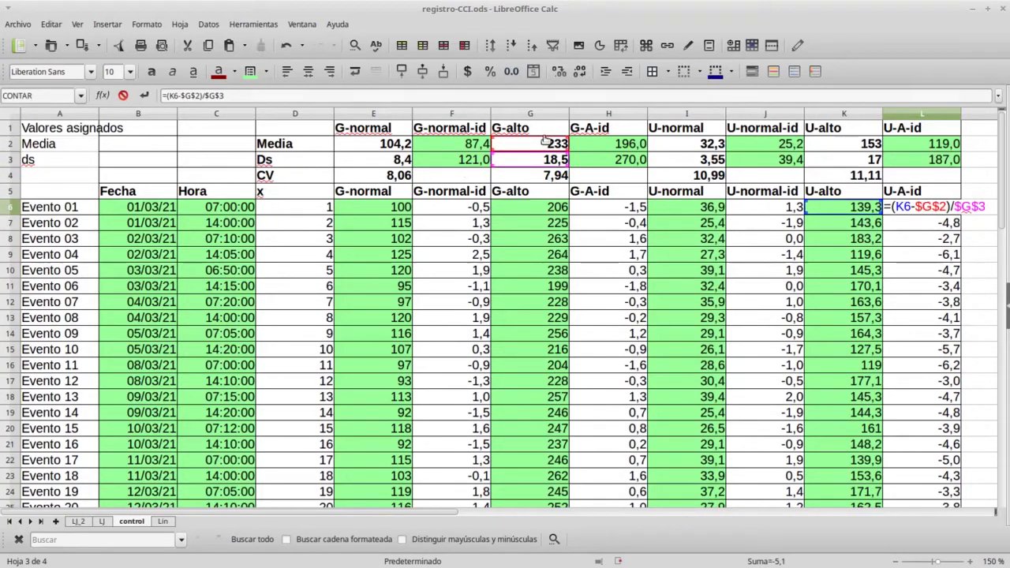
{"action": "left_click_drag", "start_coordinate": [542, 143], "coordinate": [840, 148]}
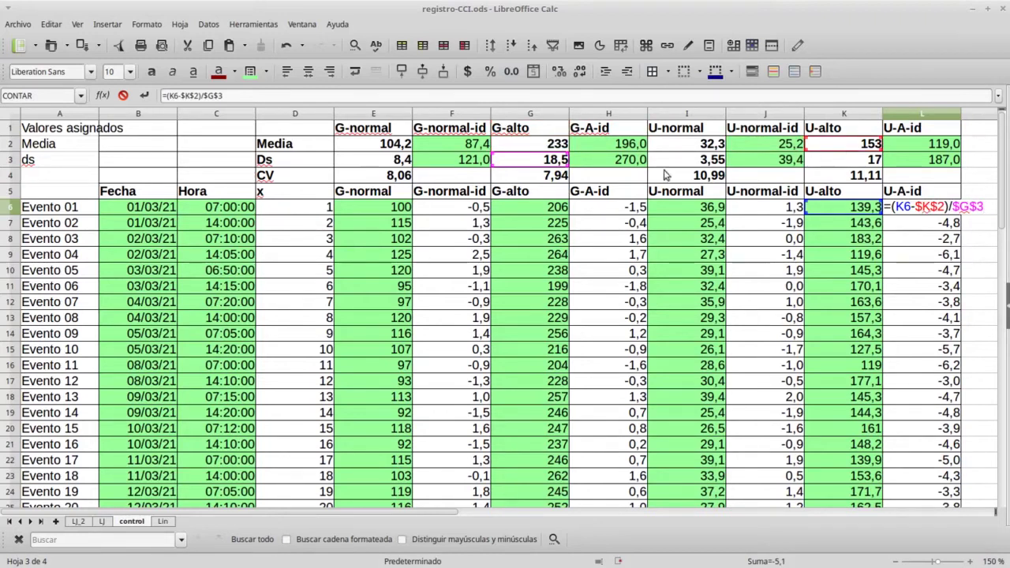
{"action": "left_click_drag", "start_coordinate": [537, 160], "coordinate": [853, 166]}
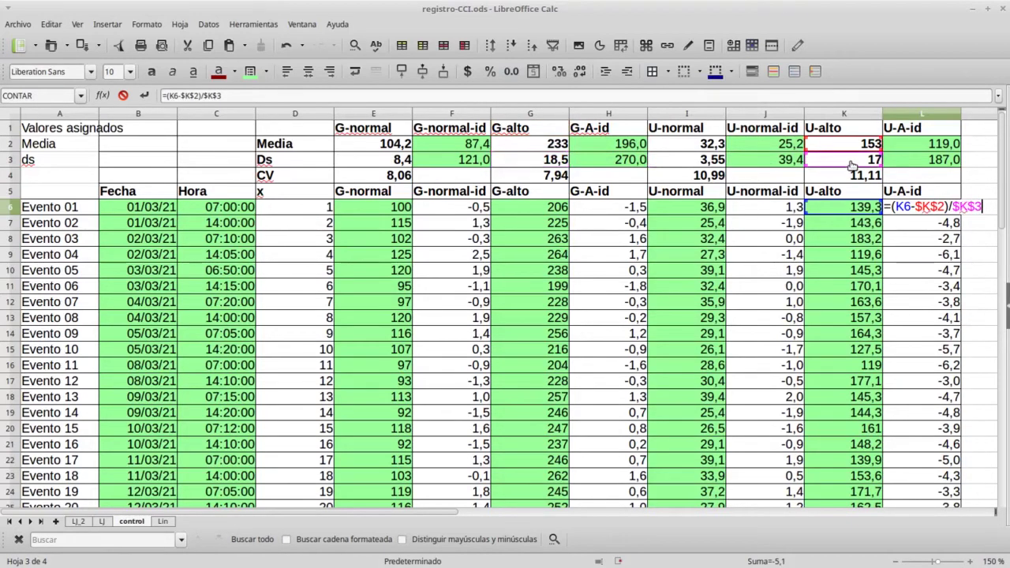
{"action": "key", "text": "Return"}
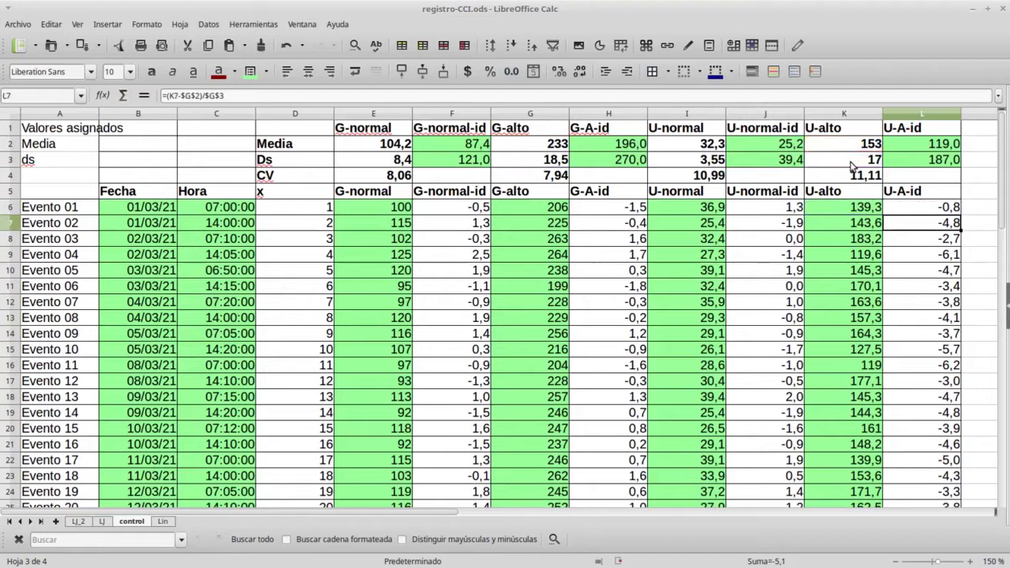
Fill the corrected L6 formula down the U-A-id column.
{"action": "left_click", "coordinate": [953, 209]}
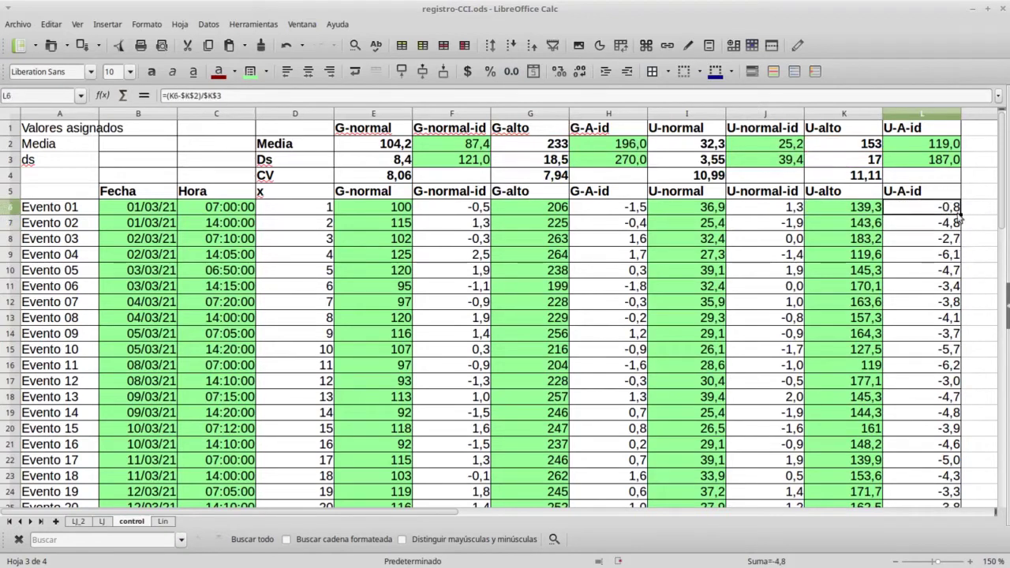
{"action": "left_click_drag", "start_coordinate": [961, 214], "coordinate": [951, 369]}
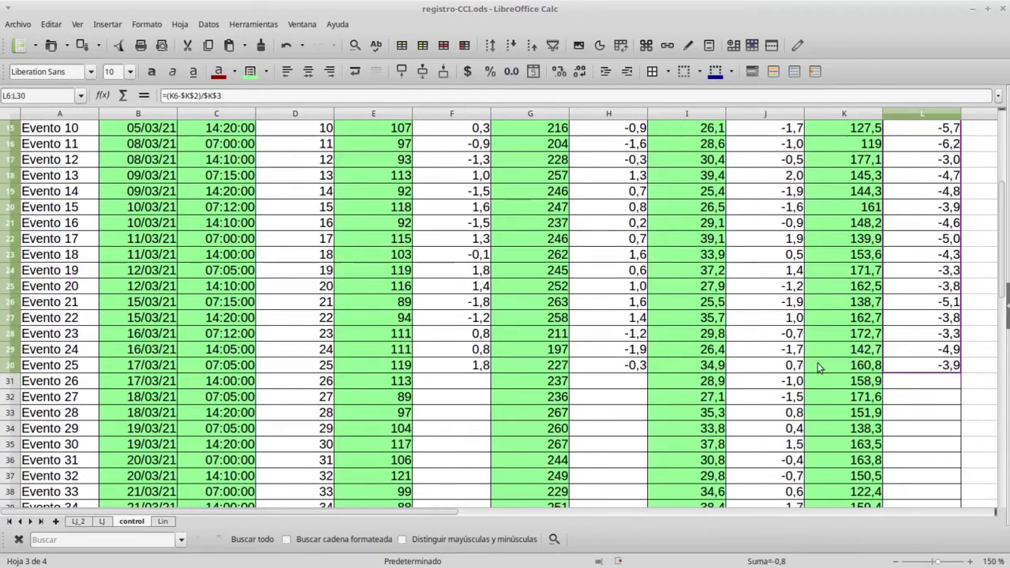
{"action": "scroll", "coordinate": [797, 316], "scroll_direction": "up", "scroll_amount": 5}
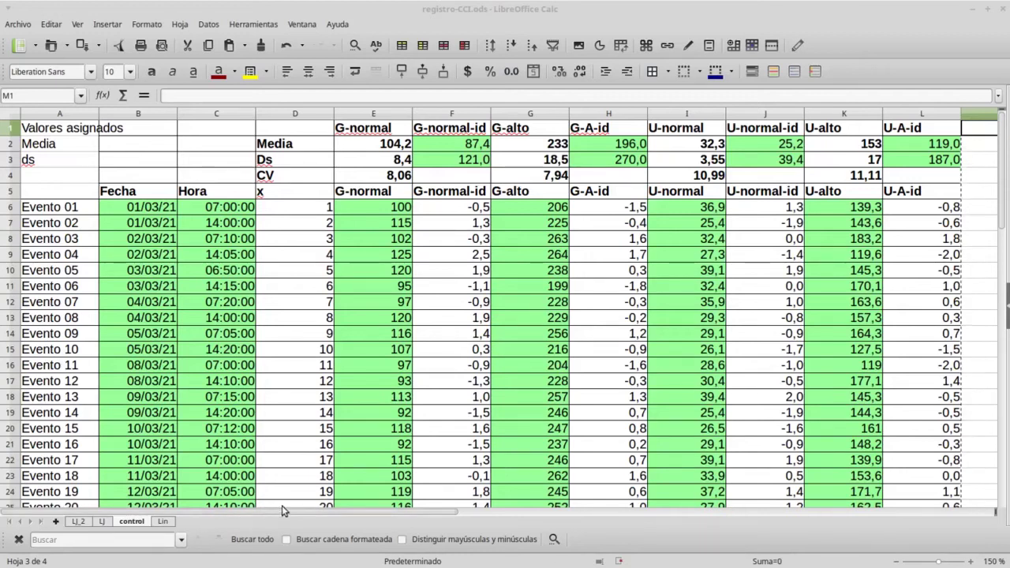
Paste the copied C-normal, C-N-id, C-alto and C-A-id columns into columns M:P and inspect the deviation formula in cell N6.
{"action": "left_click_drag", "start_coordinate": [283, 513], "coordinate": [407, 511]}
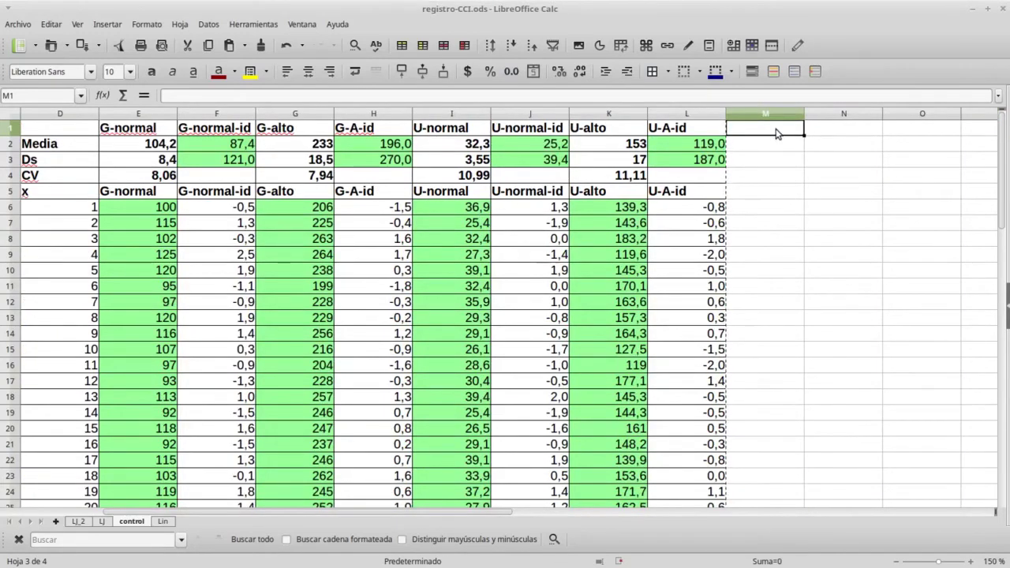
{"action": "key", "text": "ctrl+v"}
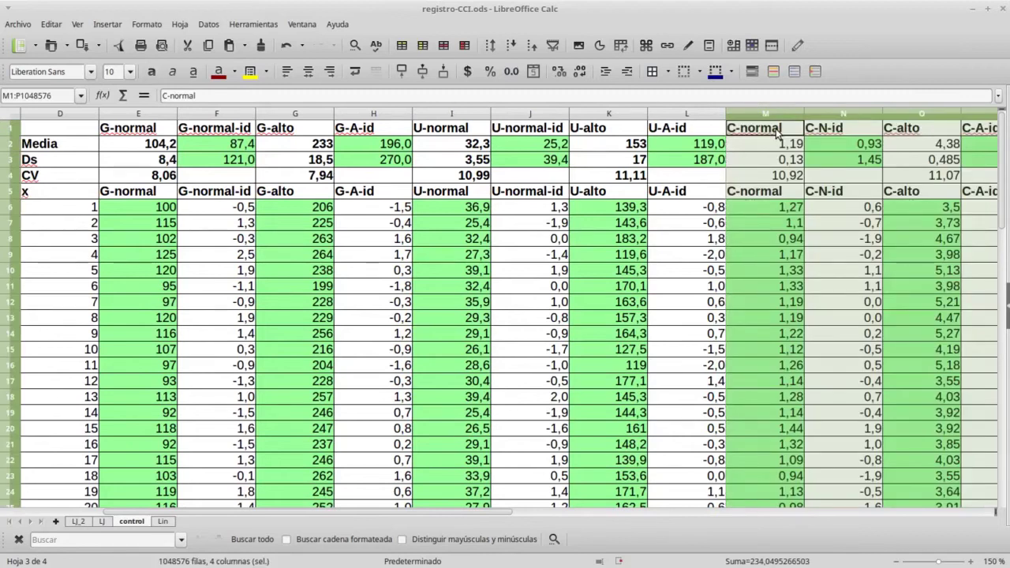
{"action": "left_click", "coordinate": [850, 206]}
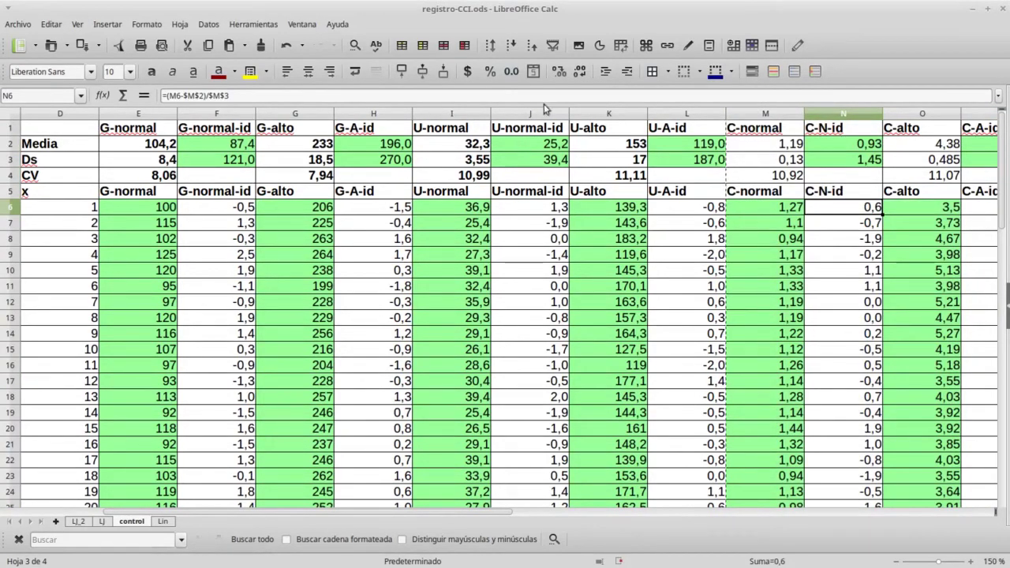
{"action": "double_click", "coordinate": [853, 211]}
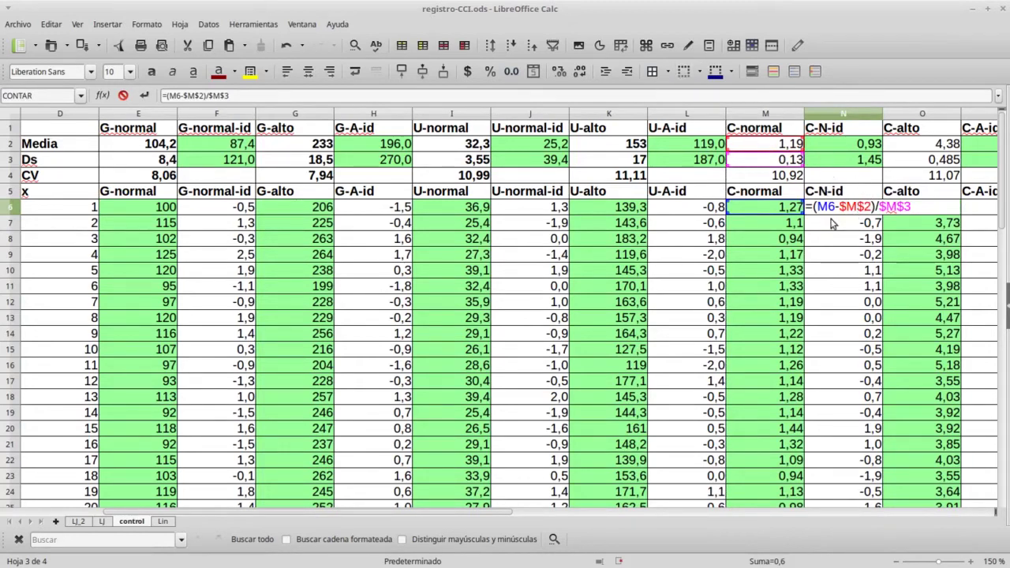
{"action": "key", "text": "Return"}
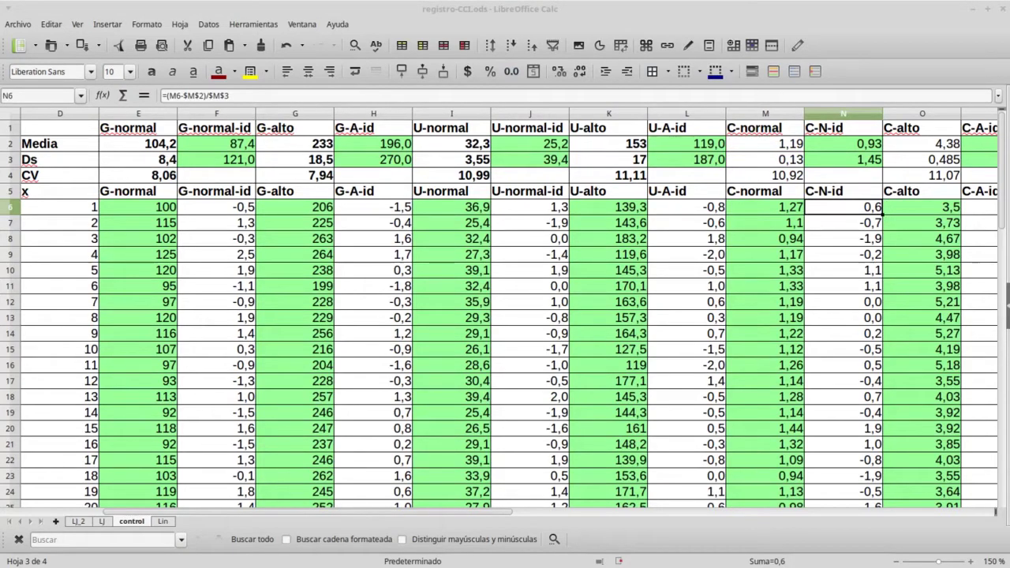
Rename the LJ chart sheet as Glucosa.
{"action": "left_click", "coordinate": [102, 522]}
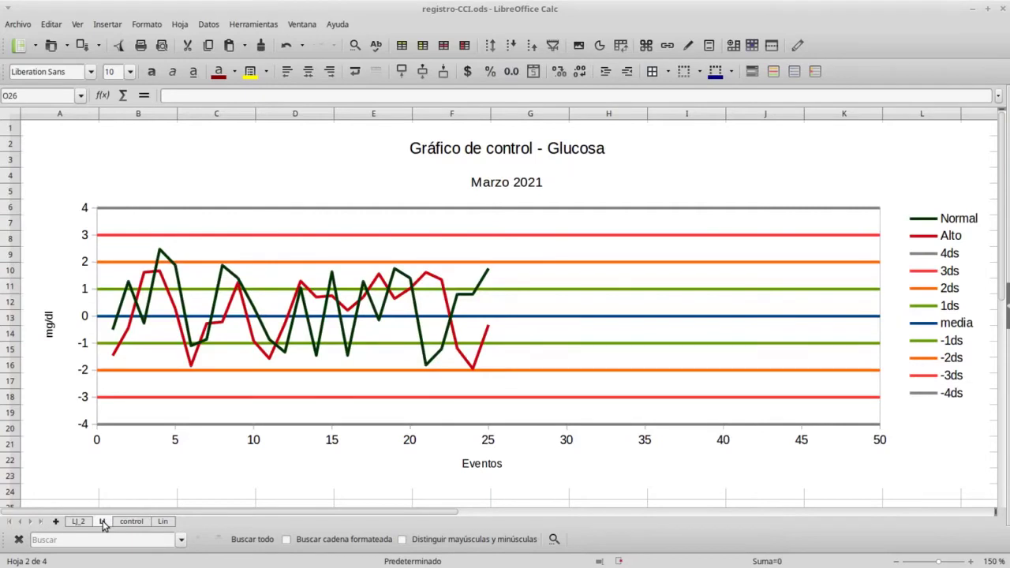
{"action": "double_click", "coordinate": [102, 522]}
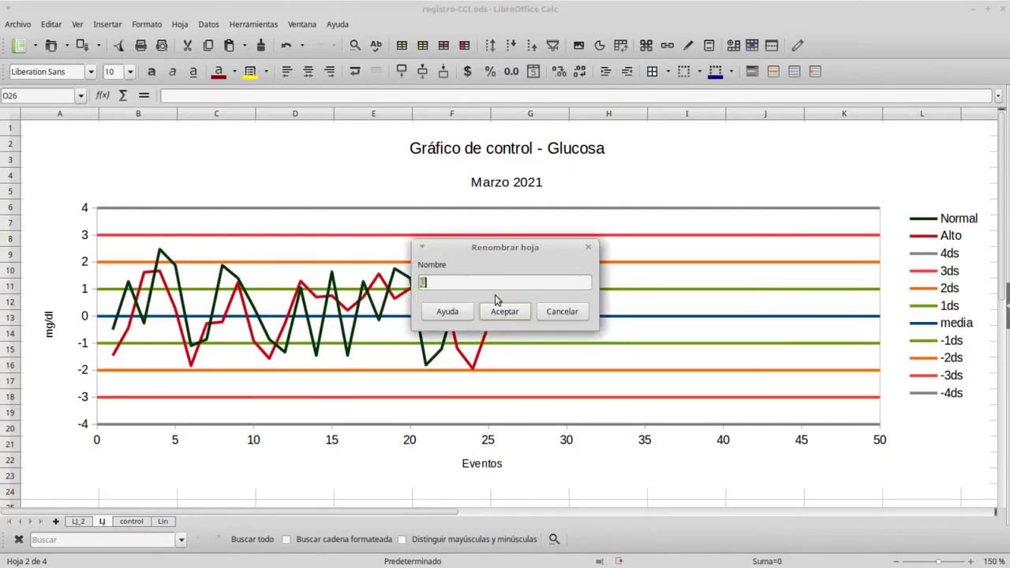
{"action": "type", "text": "Glucosa"}
{"action": "key", "text": "Return"}
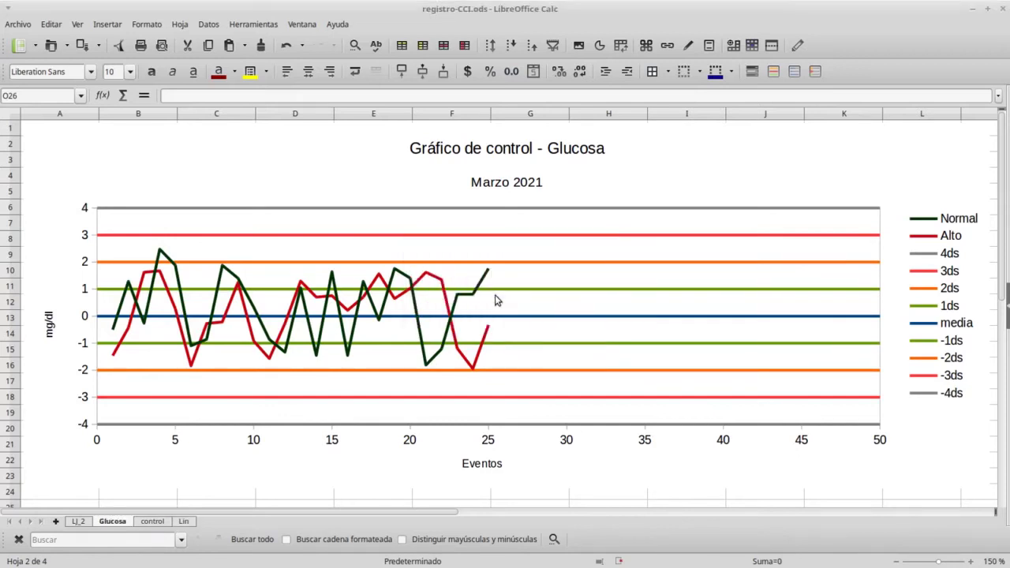
Delete the LJ_2 sheet from the workbook.
{"action": "right_click", "coordinate": [74, 527]}
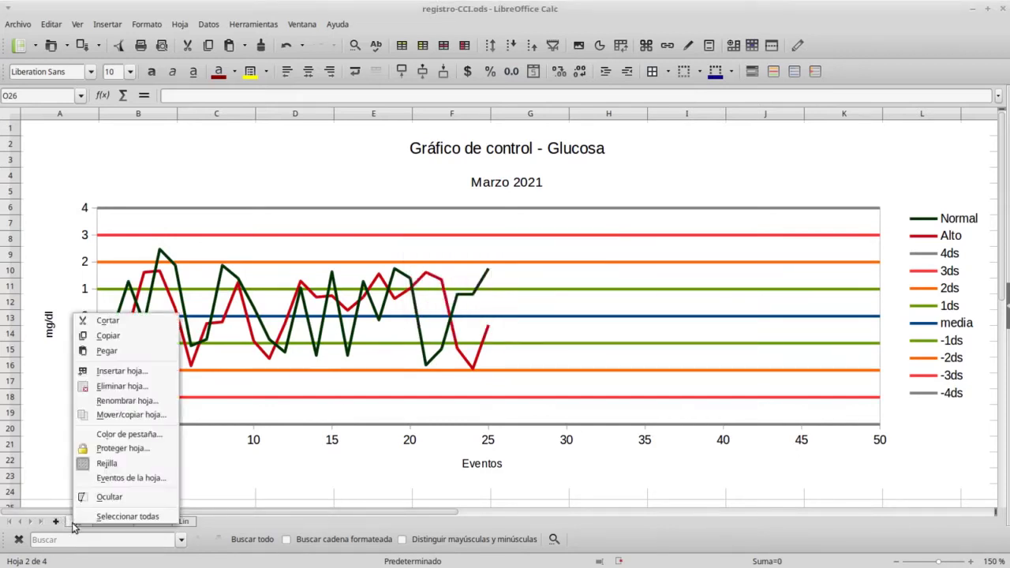
{"action": "left_click", "coordinate": [115, 402]}
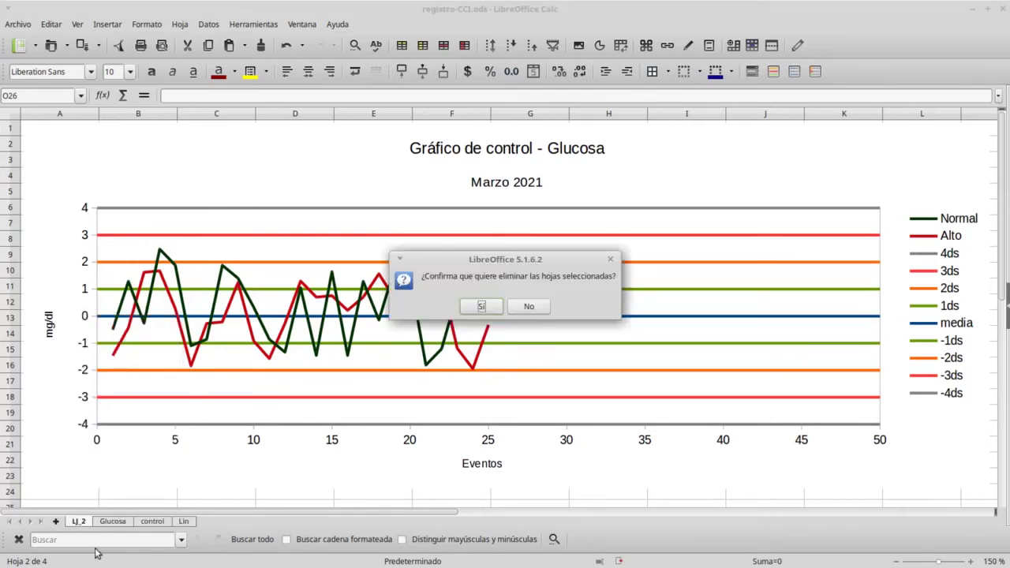
{"action": "left_click", "coordinate": [480, 307]}
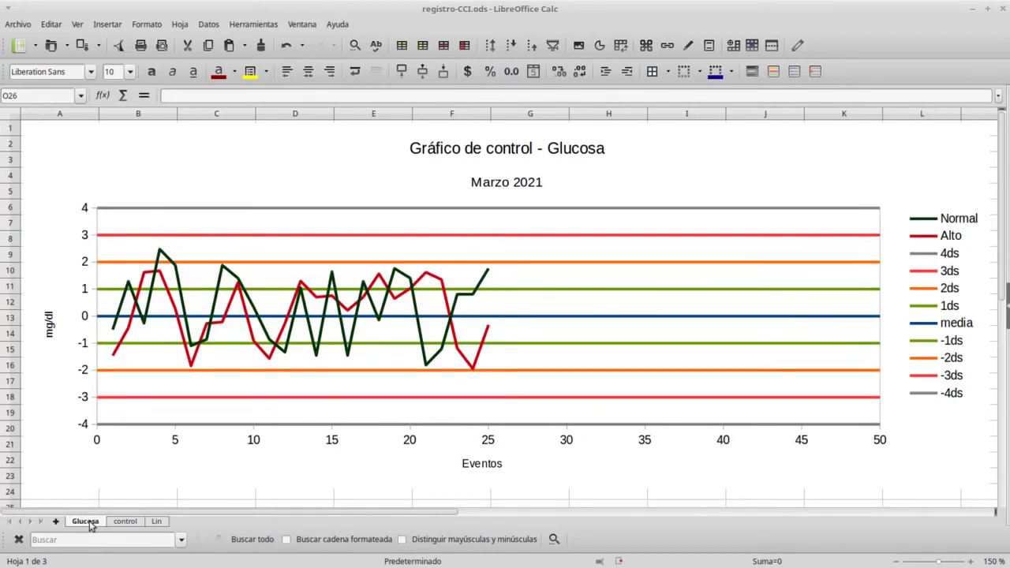
Duplicate the Glucosa sheet under the name Urea and place the copy between the Glucosa and control sheets.
{"action": "right_click", "coordinate": [91, 526]}
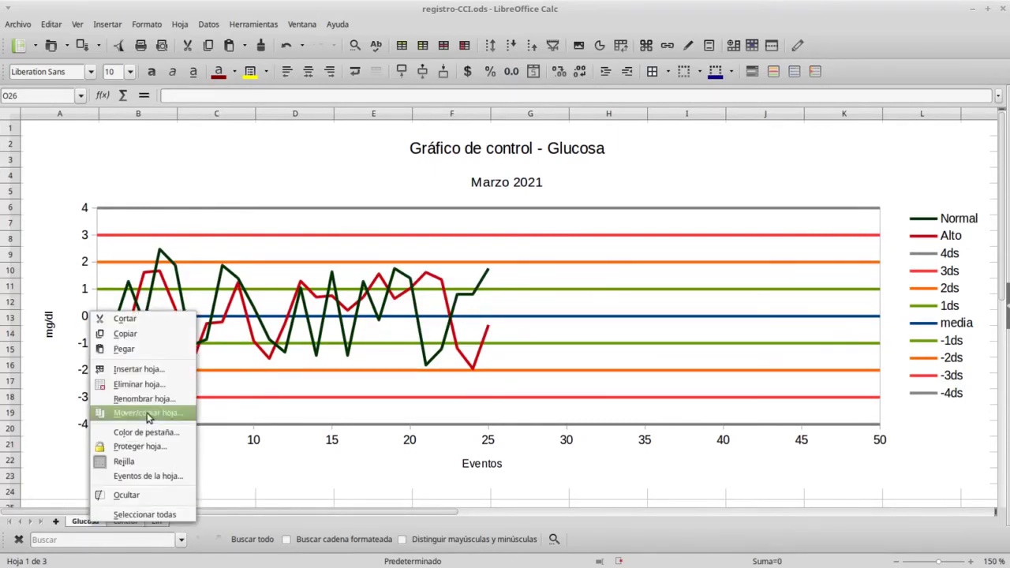
{"action": "left_click", "coordinate": [148, 414]}
{"action": "left_click", "coordinate": [517, 181]}
{"action": "double_click", "coordinate": [480, 385]}
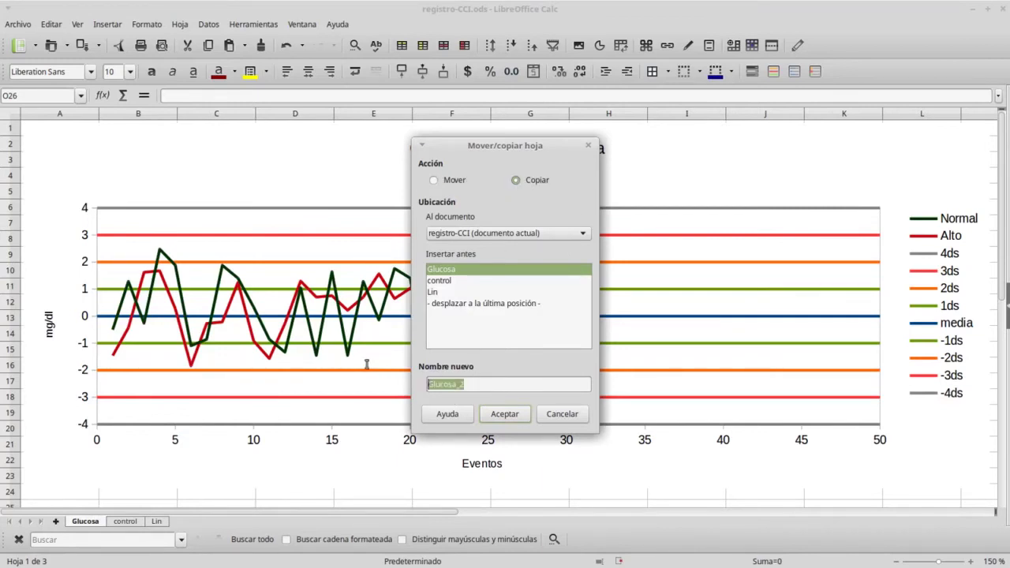
{"action": "type", "text": "Urea"}
{"action": "key", "text": "Return"}
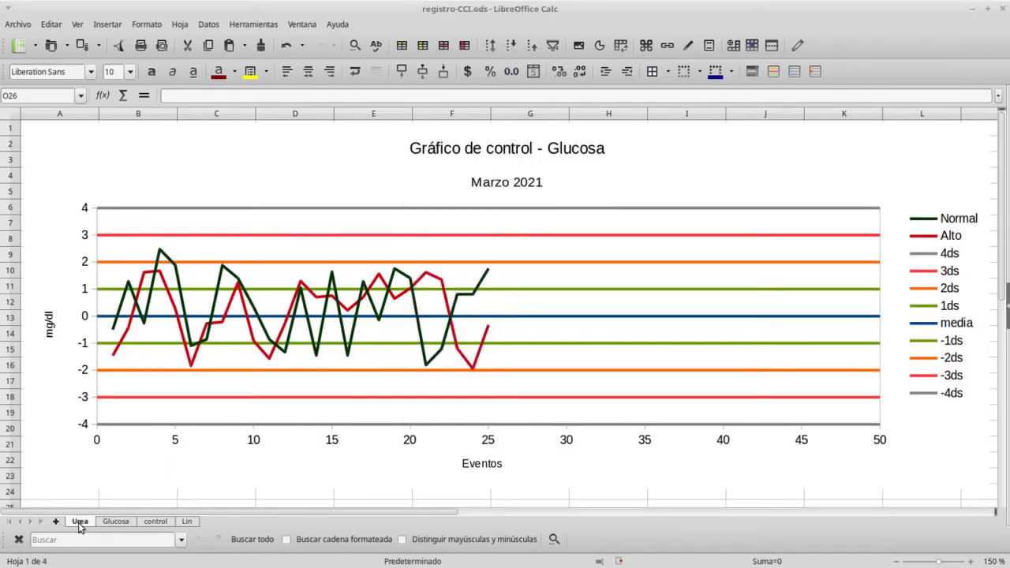
{"action": "left_click_drag", "start_coordinate": [79, 527], "coordinate": [141, 525]}
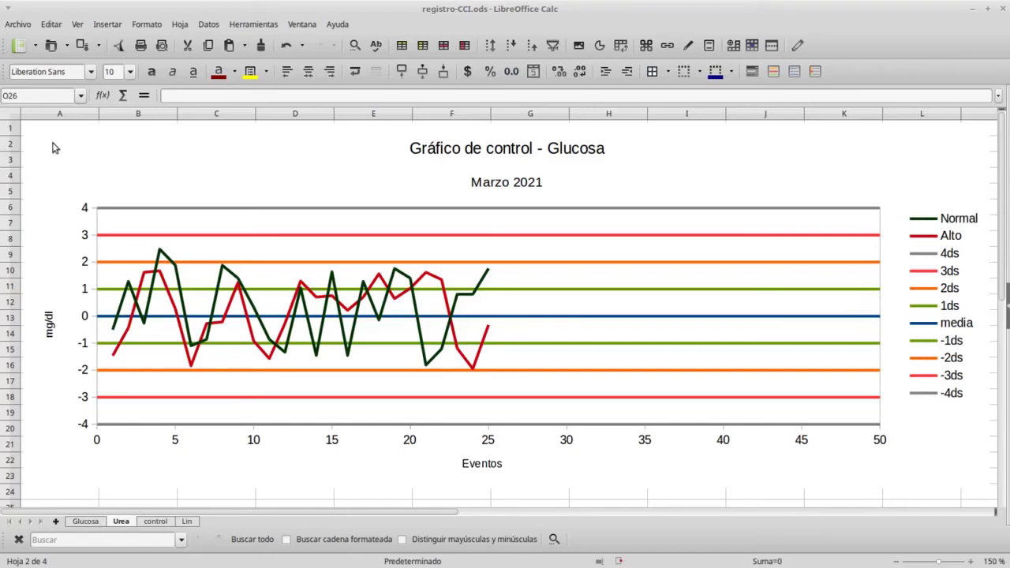
Set the Y values of the Urea sheet chart's Normal series to the U-normal-id data in control J6:J43.
{"action": "left_click", "coordinate": [75, 164]}
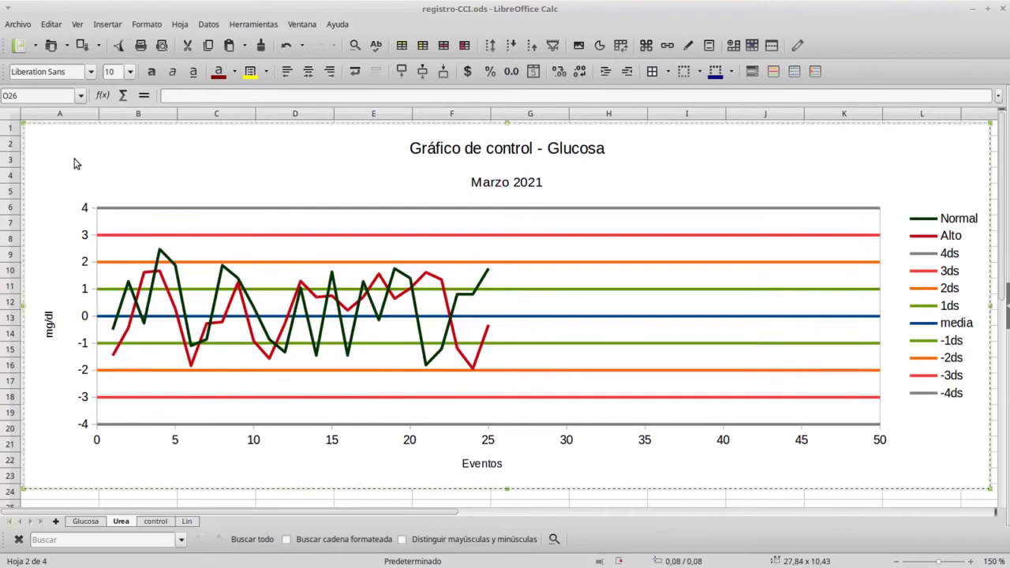
{"action": "double_click", "coordinate": [75, 163]}
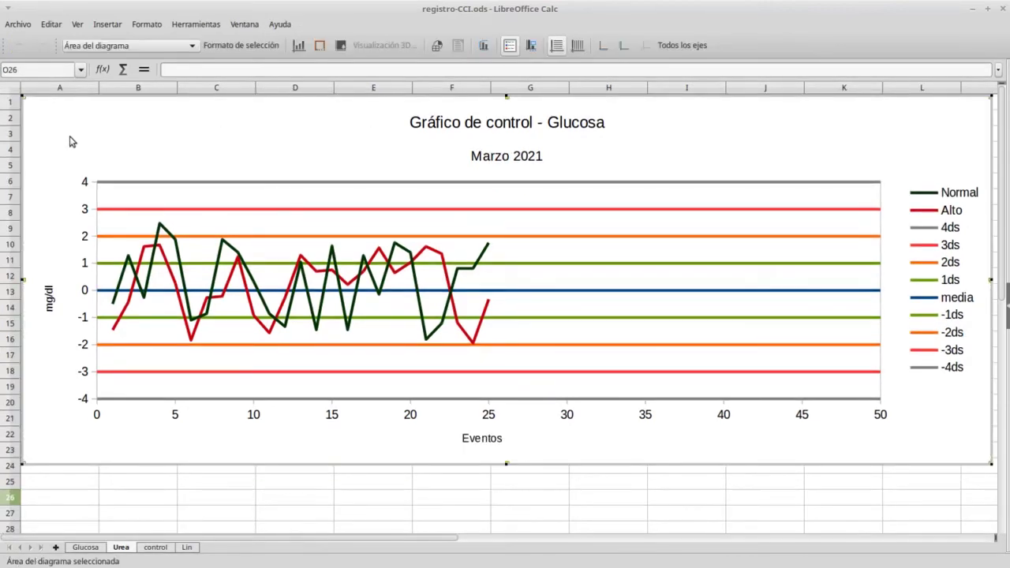
{"action": "right_click", "coordinate": [69, 140]}
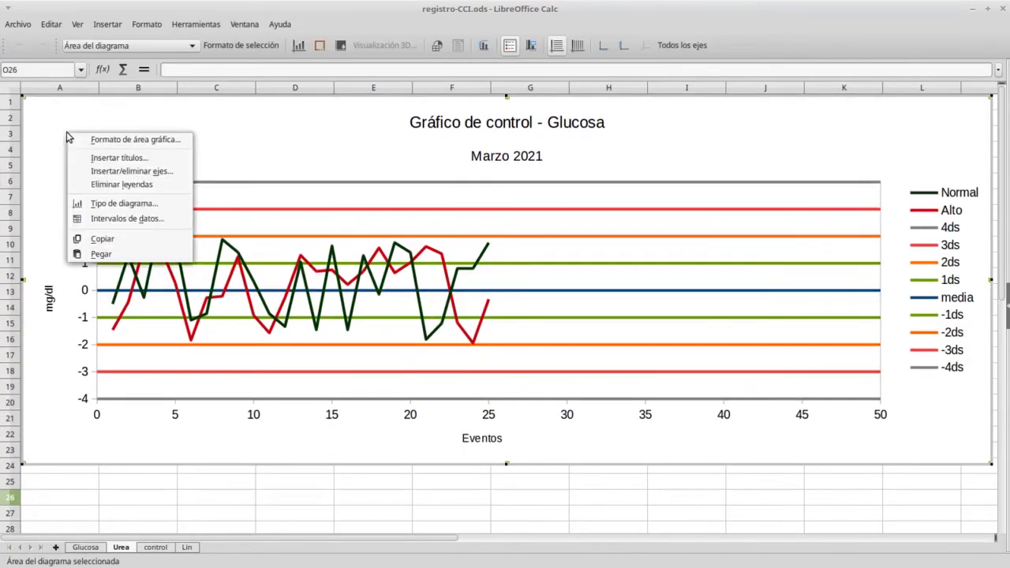
{"action": "left_click", "coordinate": [122, 220]}
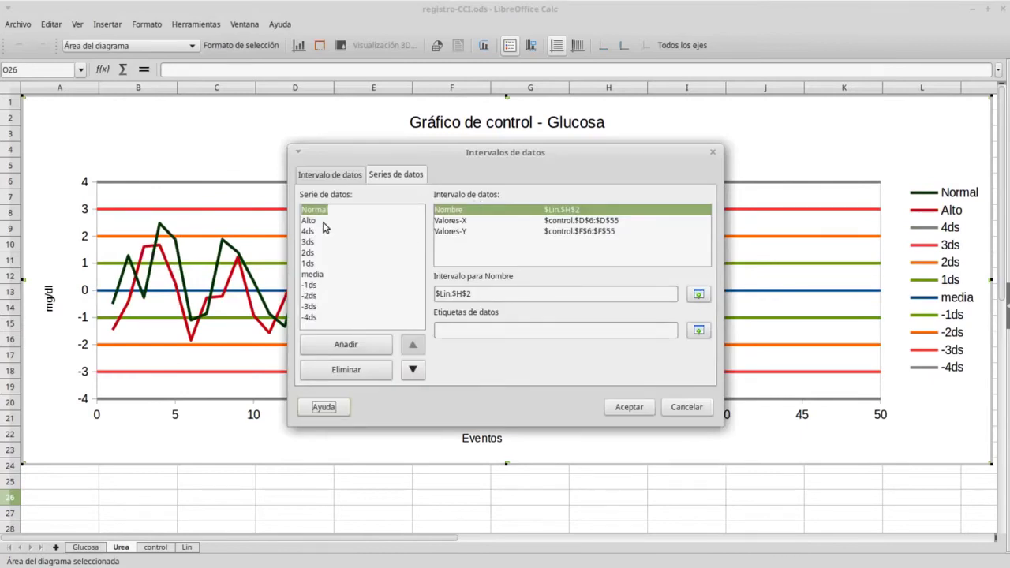
{"action": "left_click", "coordinate": [461, 233]}
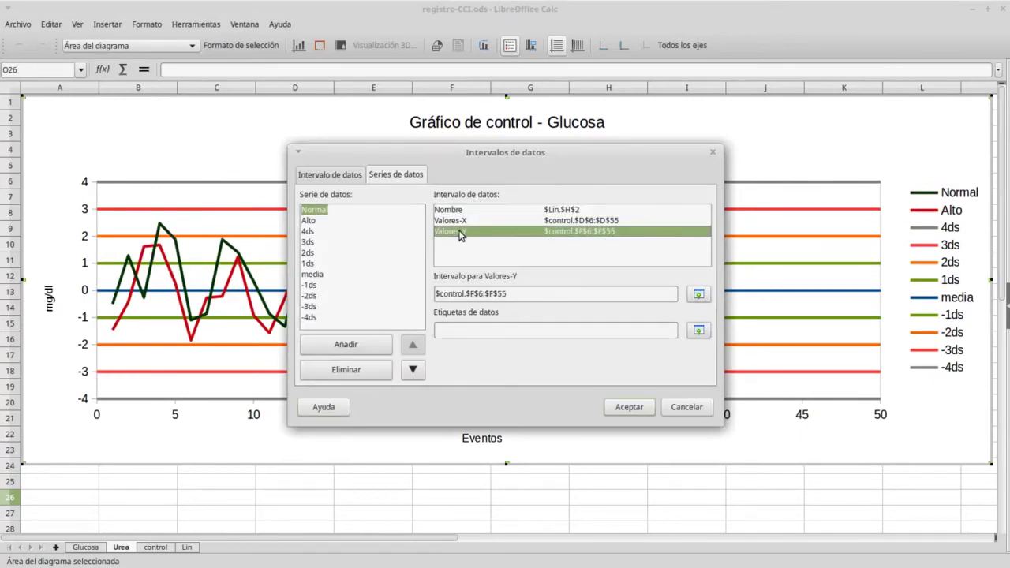
{"action": "left_click", "coordinate": [698, 296]}
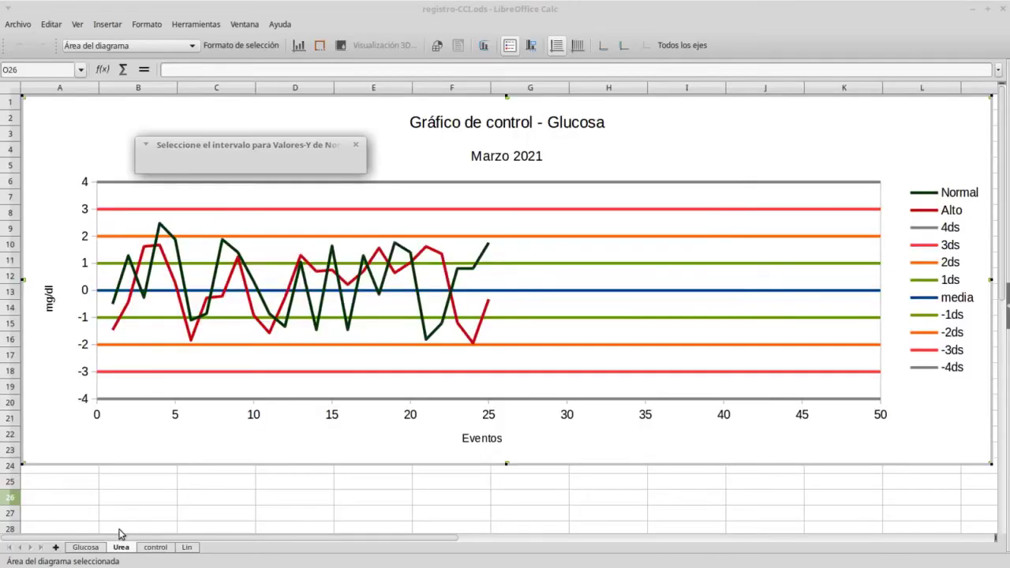
{"action": "left_click", "coordinate": [156, 548]}
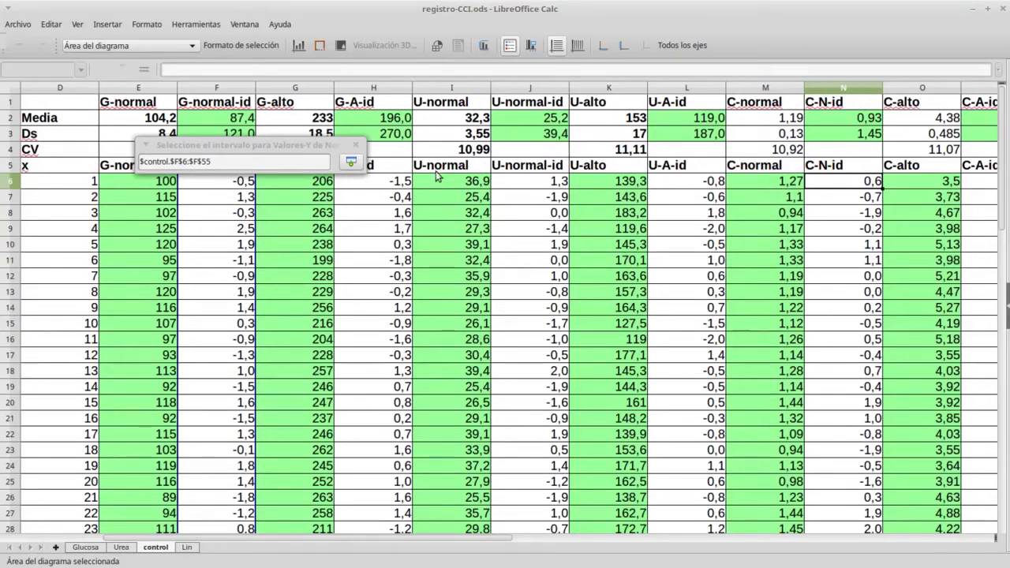
{"action": "left_click", "coordinate": [533, 184]}
{"action": "left_click_drag", "start_coordinate": [534, 184], "coordinate": [539, 452]}
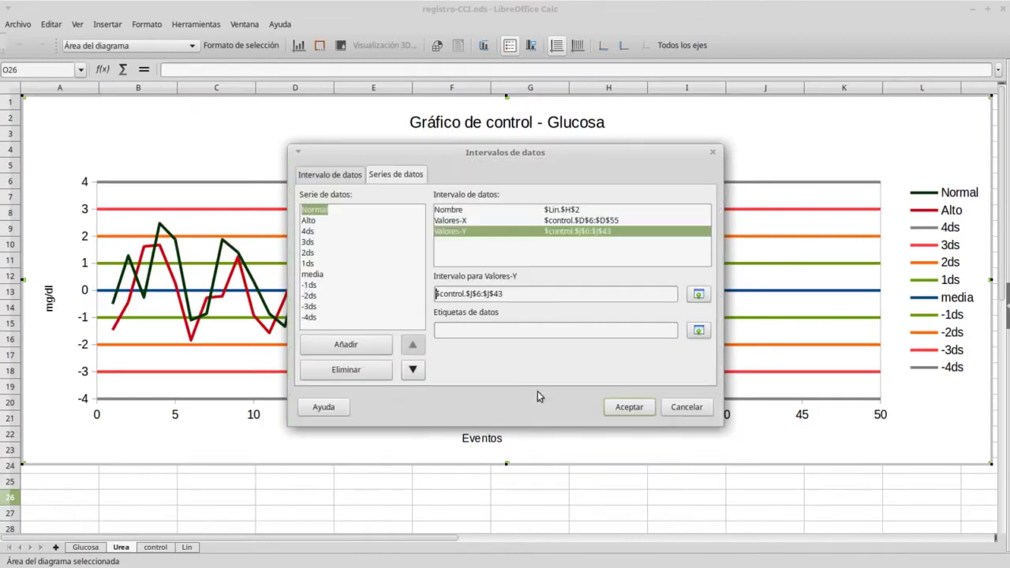
Set the Y values of the chart's Alto series to the U-A-id data in control column L, starting at row 6, and apply the data ranges.
{"action": "left_click", "coordinate": [309, 221]}
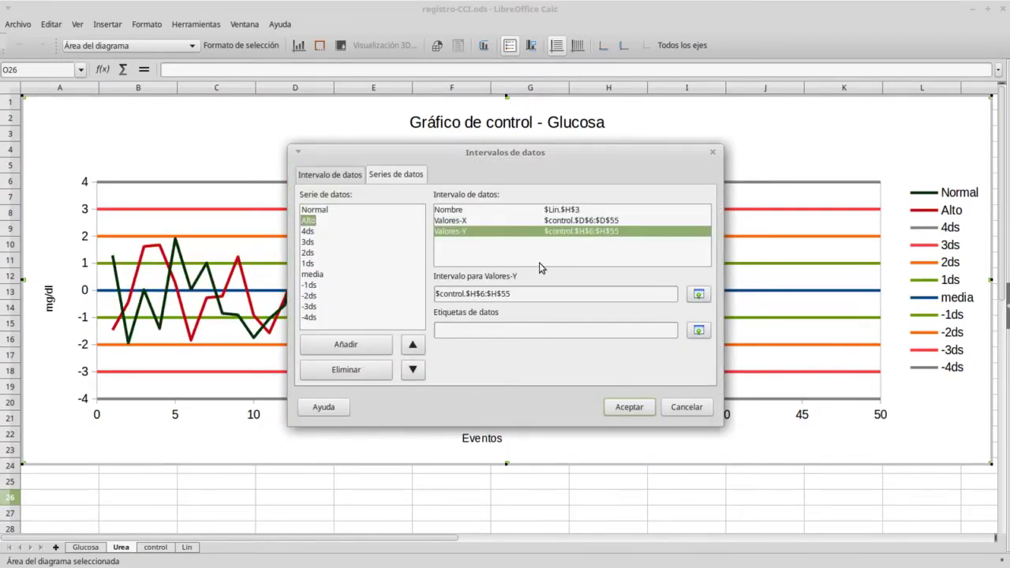
{"action": "left_click", "coordinate": [699, 293]}
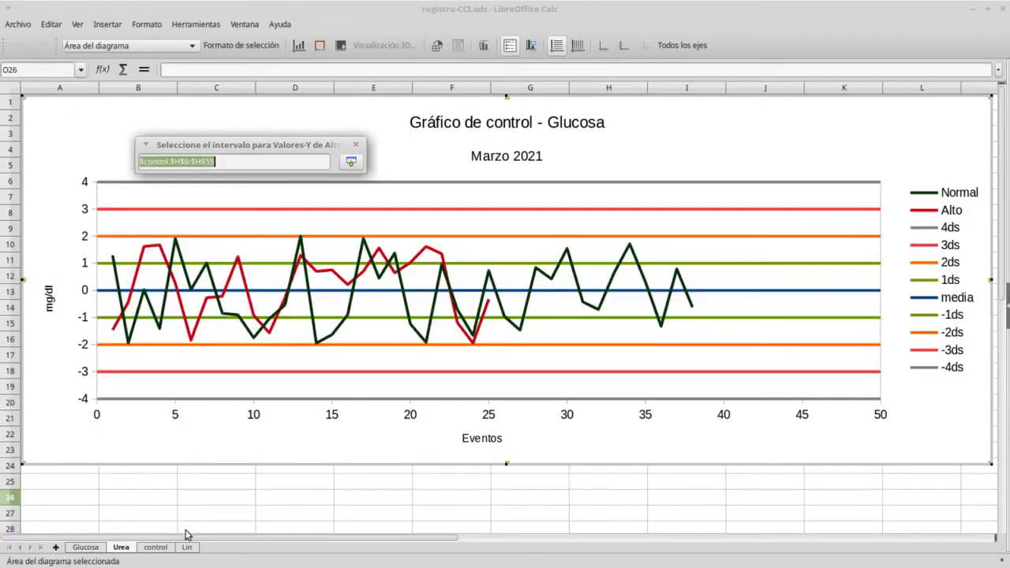
{"action": "left_click", "coordinate": [155, 547]}
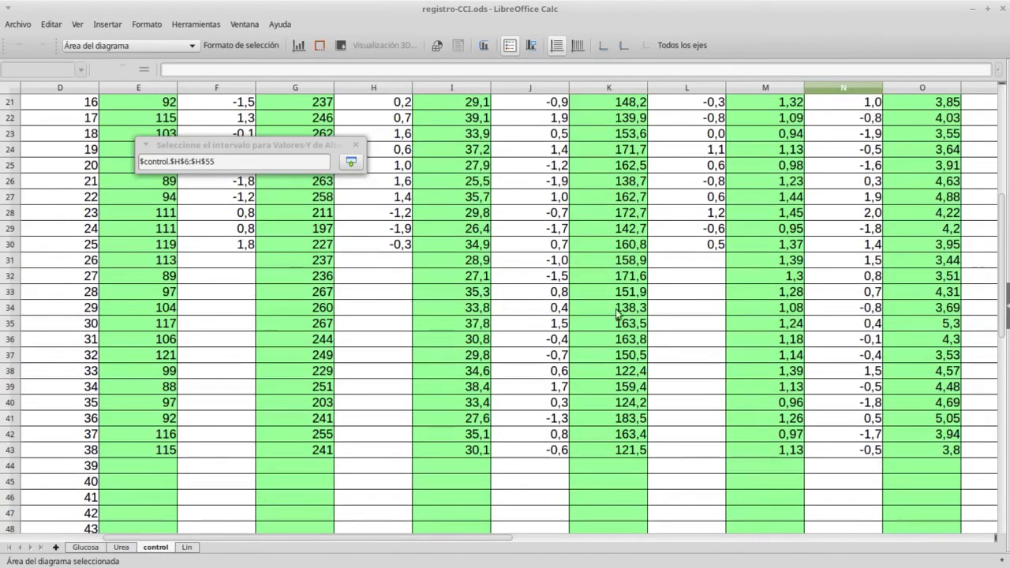
{"action": "scroll", "coordinate": [617, 312], "scroll_direction": "up", "scroll_amount": 6}
{"action": "scroll", "coordinate": [617, 312], "scroll_direction": "up", "scroll_amount": 1}
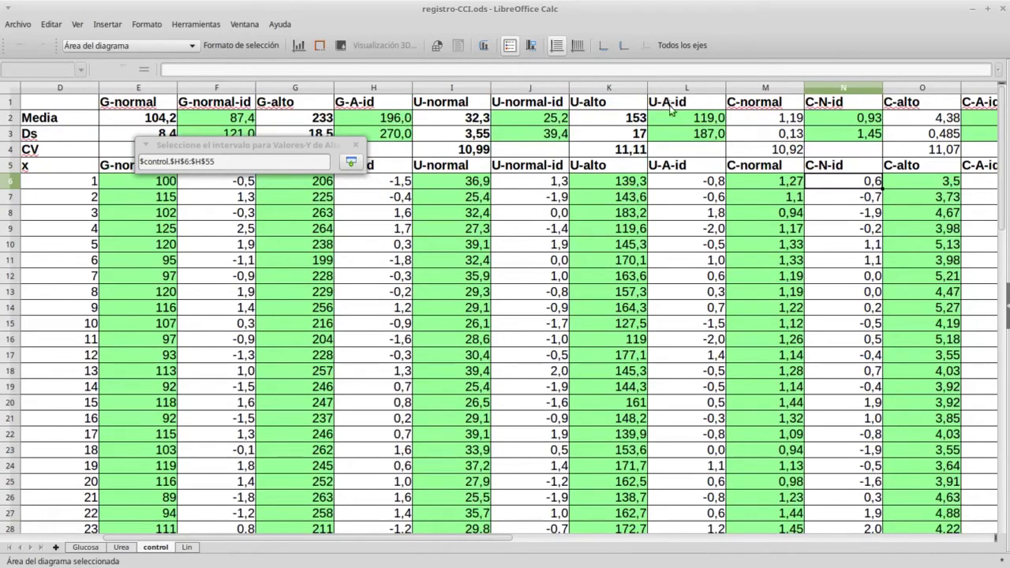
{"action": "left_click", "coordinate": [683, 187]}
{"action": "left_click_drag", "start_coordinate": [683, 186], "coordinate": [708, 502]}
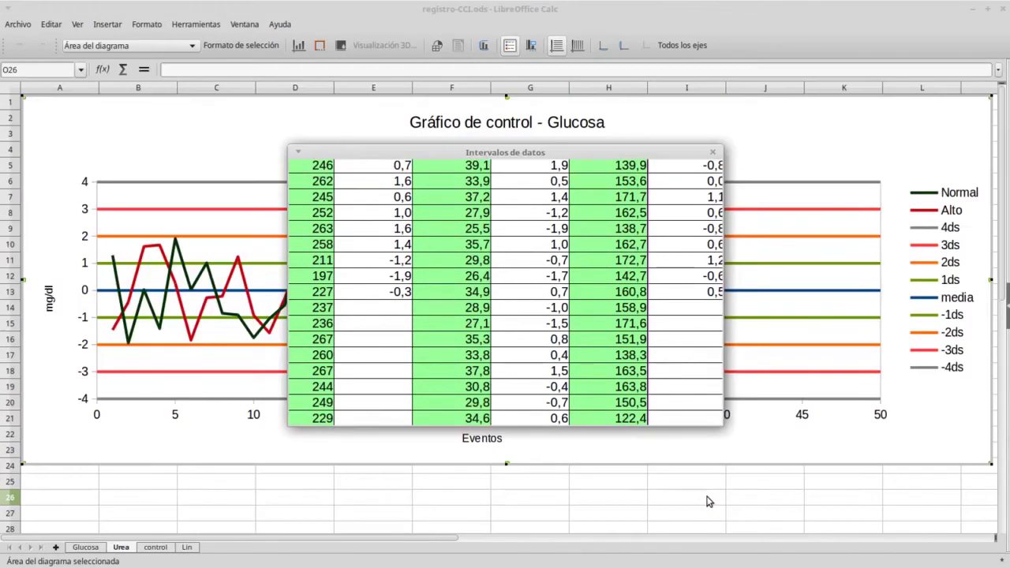
{"action": "left_click", "coordinate": [629, 407]}
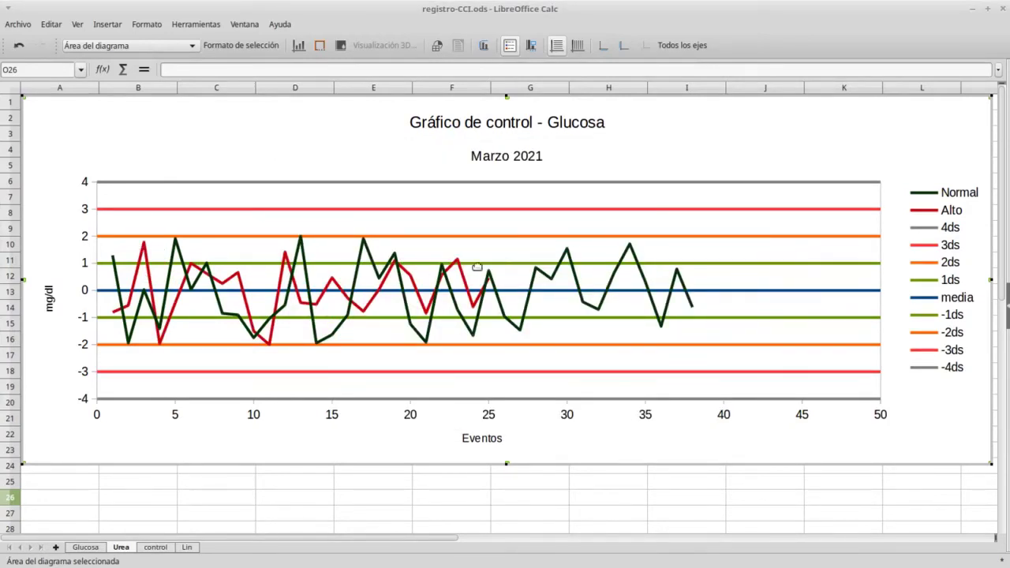
Change the title of the Urea sheet's chart to "Gráfico de control - Urea".
{"action": "left_click", "coordinate": [556, 122]}
{"action": "double_click", "coordinate": [556, 123]}
{"action": "left_click", "coordinate": [550, 124]}
{"action": "left_click_drag", "start_coordinate": [550, 124], "coordinate": [600, 124]}
{"action": "type", "text": "Urea"}
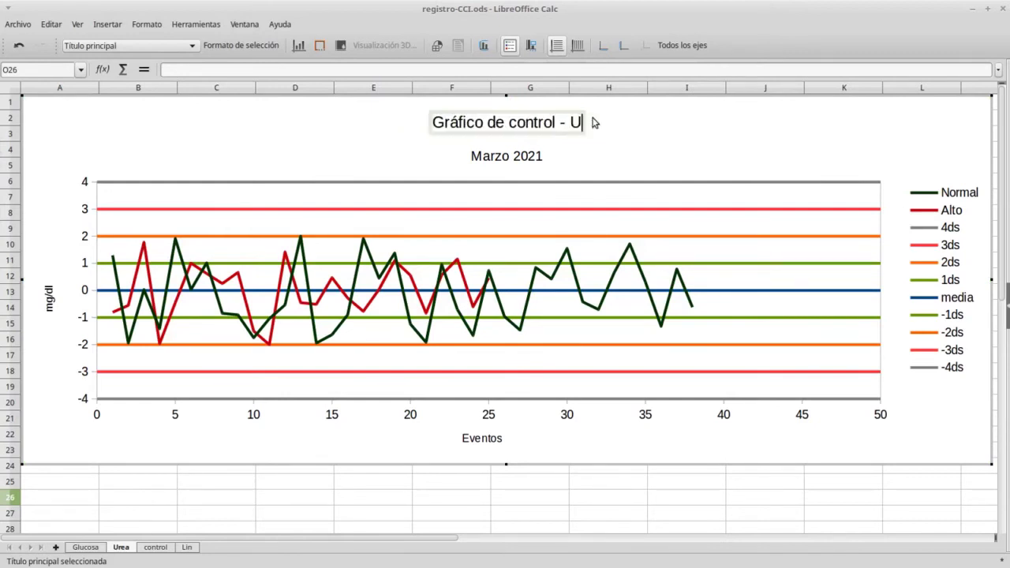
{"action": "left_click", "coordinate": [623, 136]}
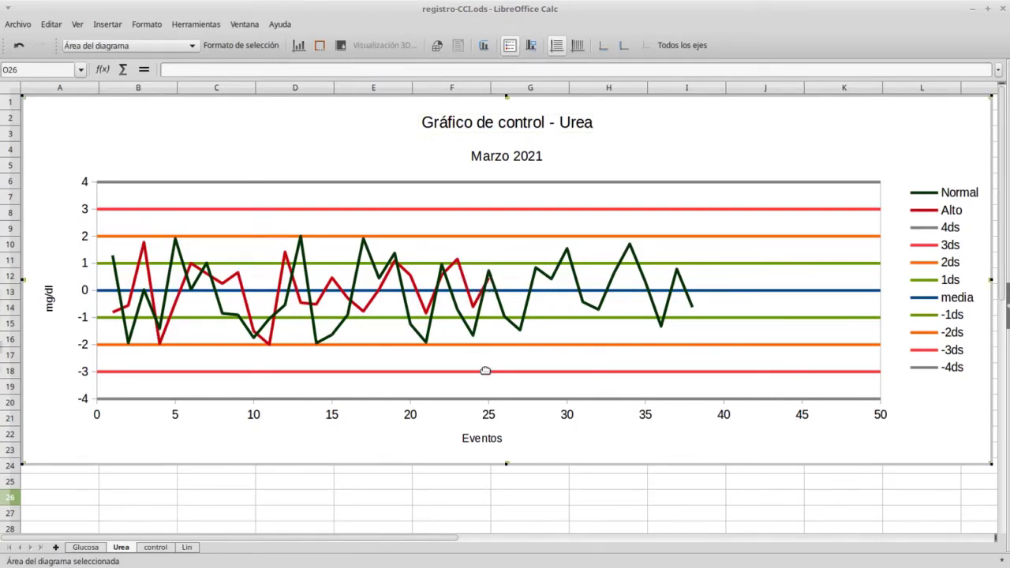
Extend the U-A-id deviation formula on the control sheet from L30 down to L43.
{"action": "left_click", "coordinate": [156, 548]}
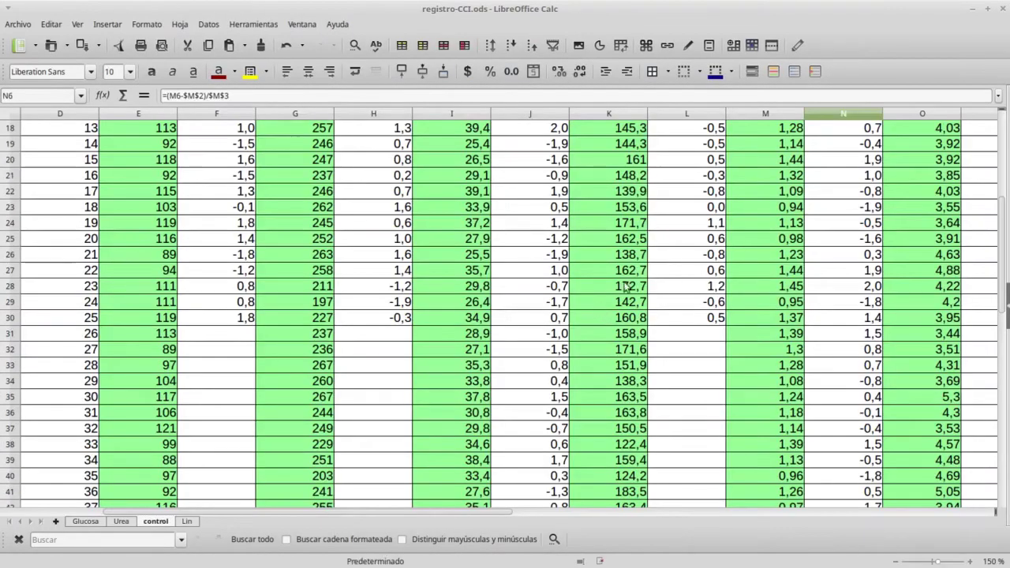
{"action": "scroll", "coordinate": [710, 332], "scroll_direction": "down", "scroll_amount": 5}
{"action": "scroll", "coordinate": [713, 332], "scroll_direction": "up", "scroll_amount": 4}
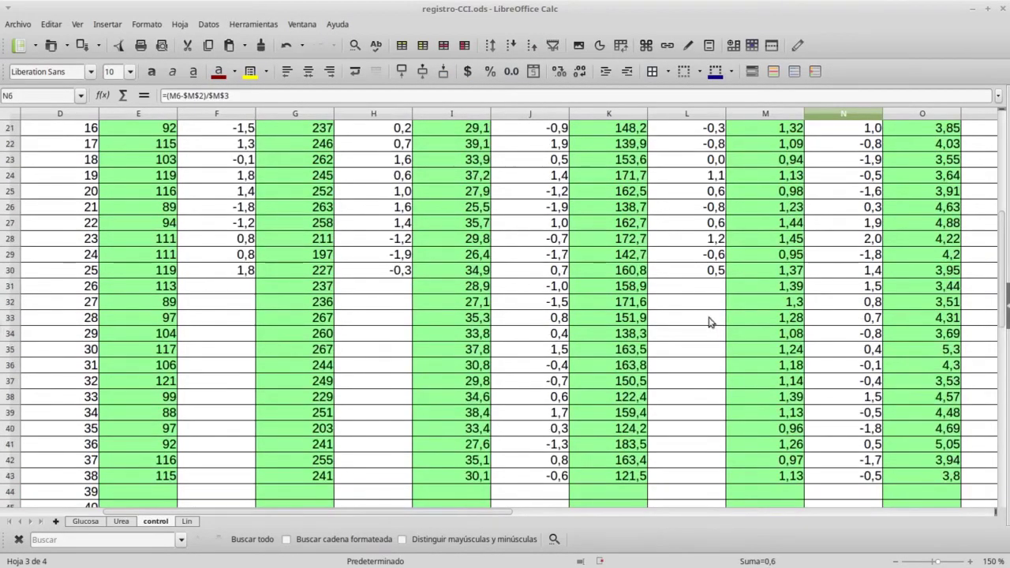
{"action": "left_click", "coordinate": [717, 272]}
{"action": "left_click_drag", "start_coordinate": [726, 276], "coordinate": [697, 478]}
Extend the glucose deviation formulas on the control sheet from H30 down to H43 and from F30 down to F43.
{"action": "left_click", "coordinate": [387, 273]}
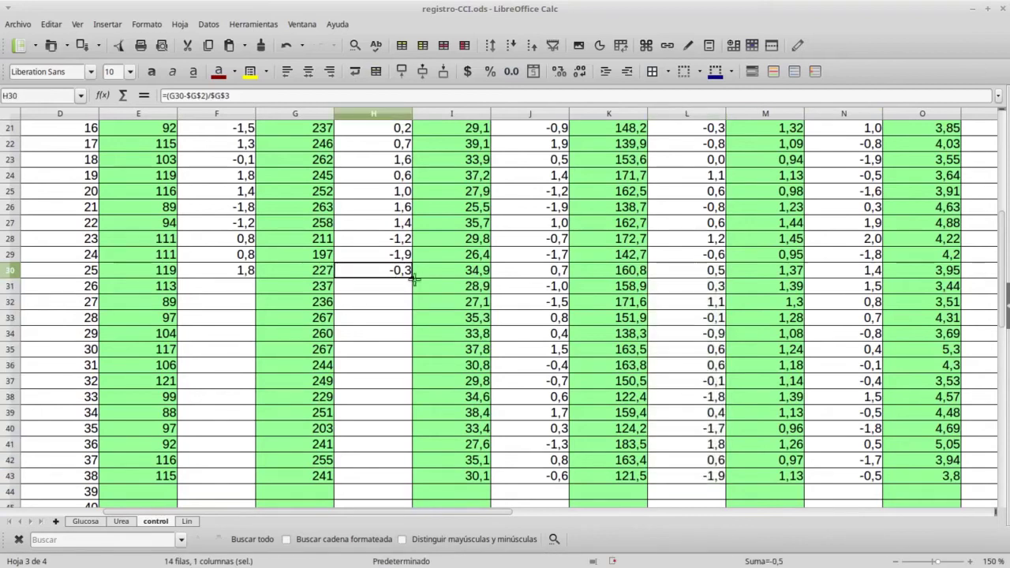
{"action": "left_click", "coordinate": [411, 286]}
{"action": "left_click", "coordinate": [401, 273]}
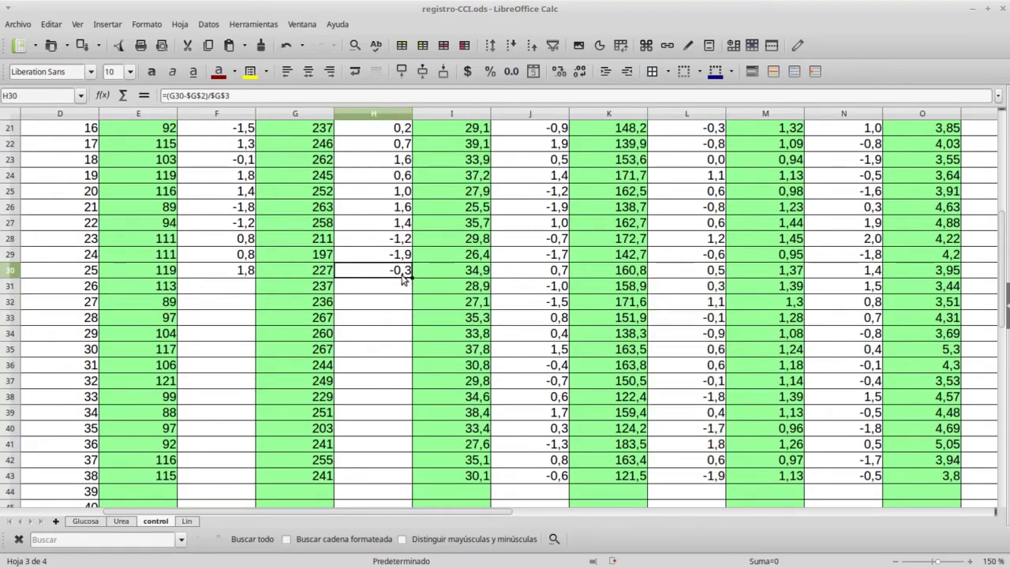
{"action": "left_click_drag", "start_coordinate": [411, 278], "coordinate": [397, 480]}
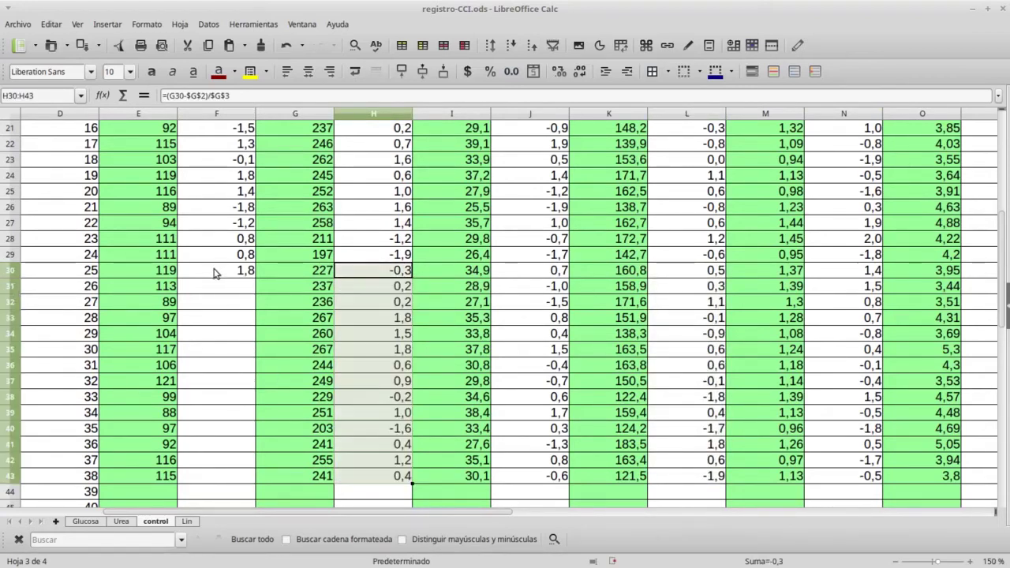
{"action": "left_click", "coordinate": [237, 273]}
{"action": "left_click_drag", "start_coordinate": [255, 277], "coordinate": [221, 481]}
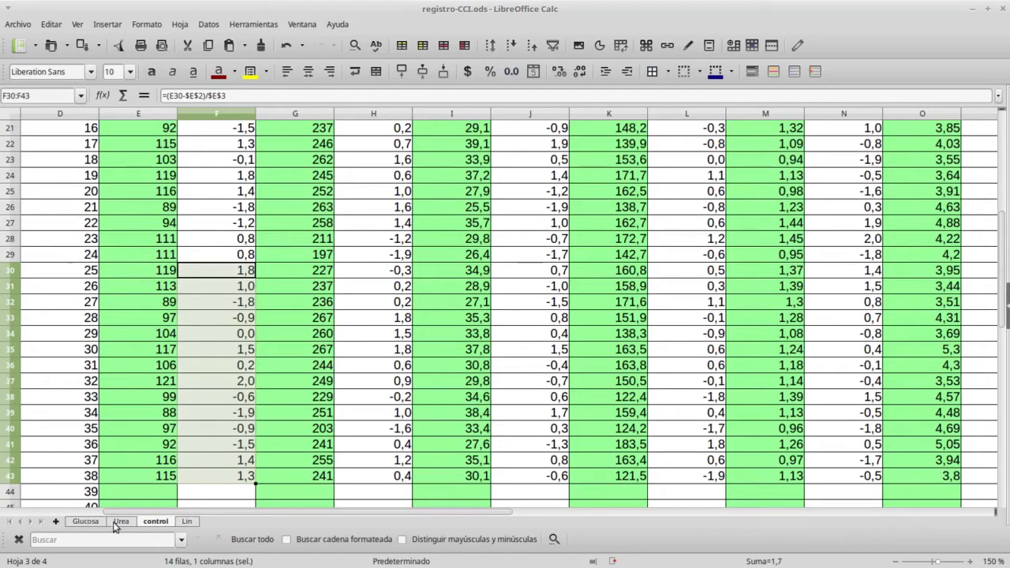
Duplicate the Glucosa sheet under the name Creatinina and place the copy between the Urea and control sheets.
{"action": "left_click", "coordinate": [86, 522]}
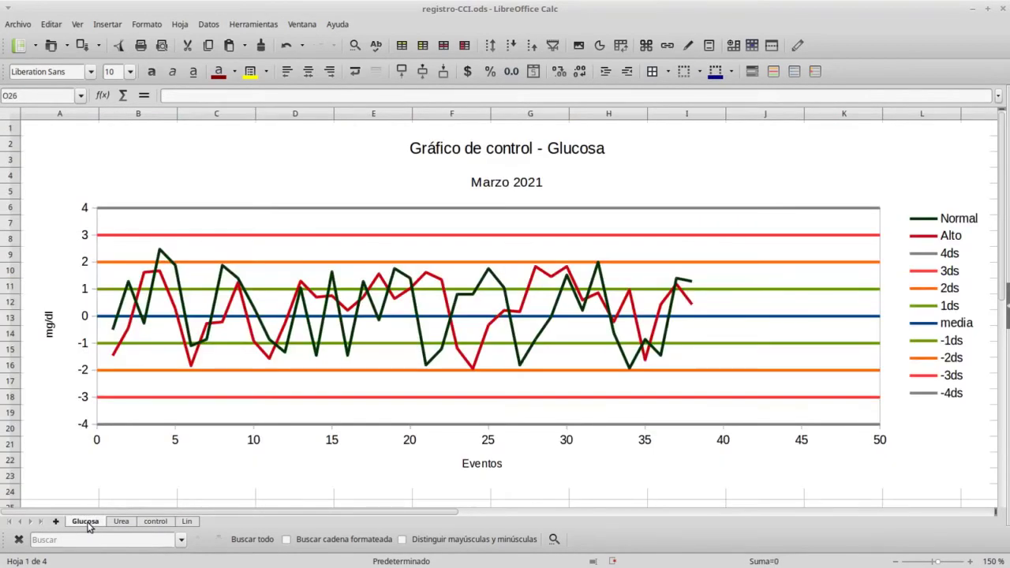
{"action": "right_click", "coordinate": [86, 523]}
{"action": "left_click", "coordinate": [132, 416]}
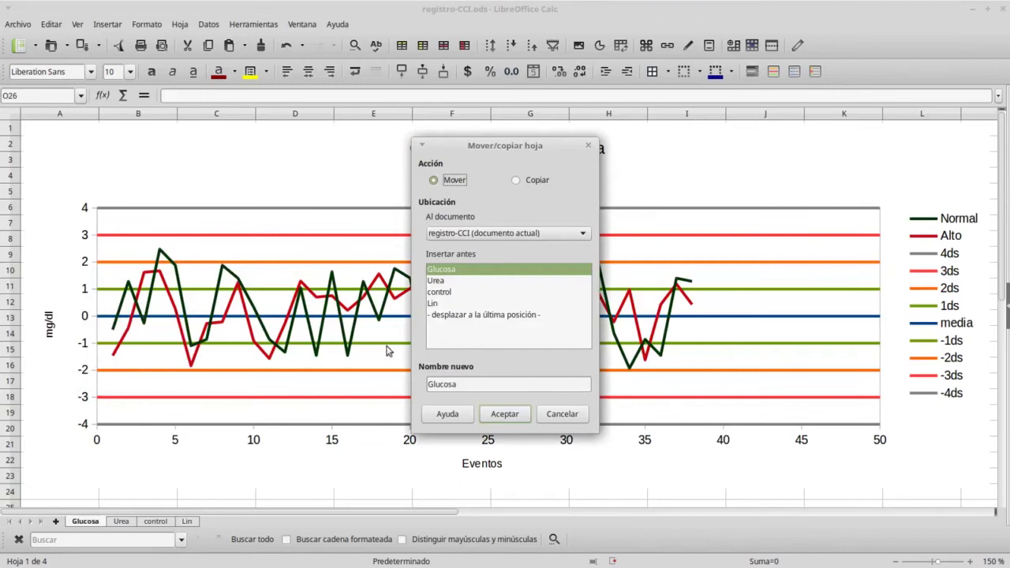
{"action": "left_click", "coordinate": [517, 181]}
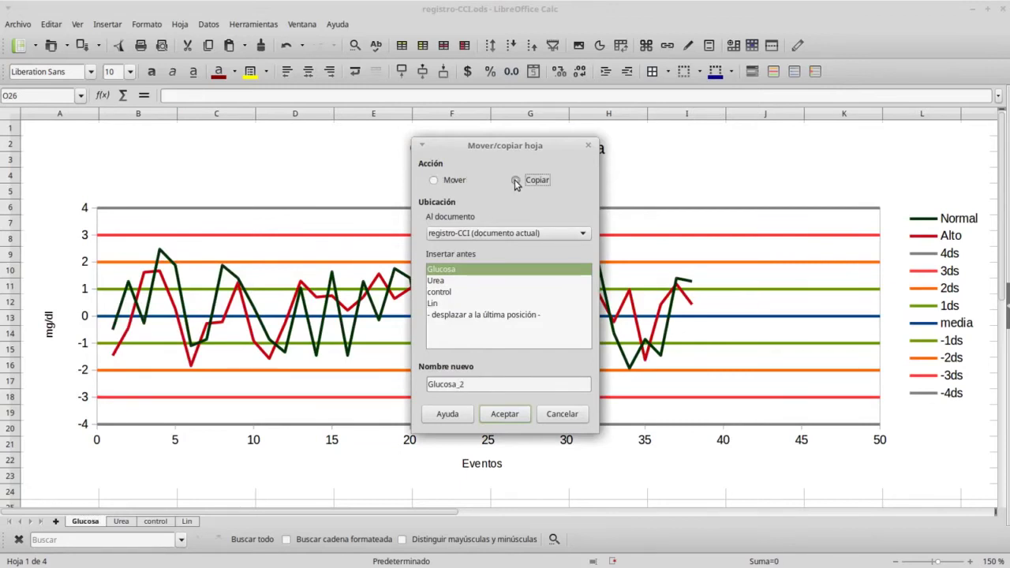
{"action": "left_click_drag", "start_coordinate": [479, 385], "coordinate": [375, 381]}
{"action": "type", "text": "Cl"}
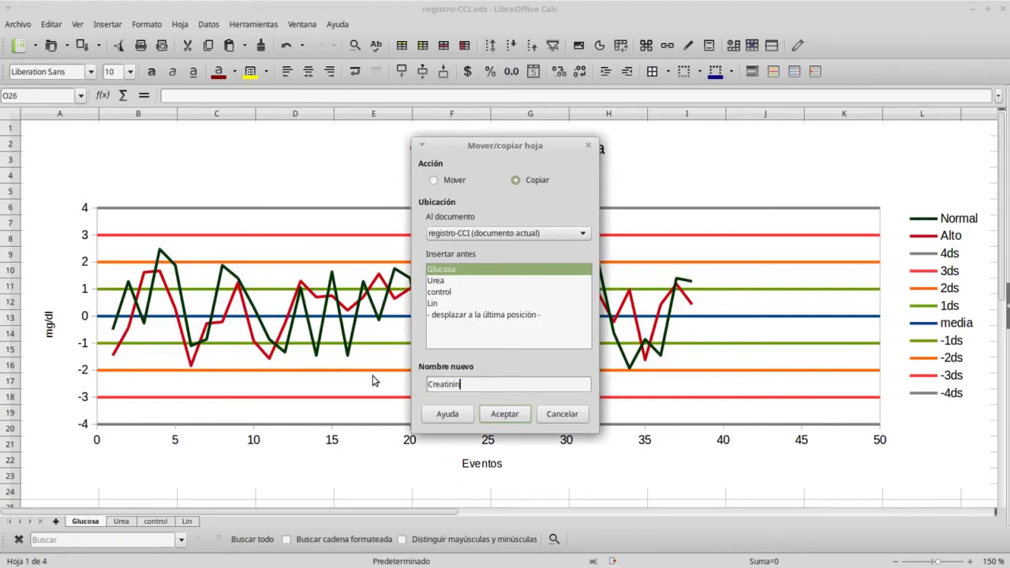
{"action": "key", "text": "Return"}
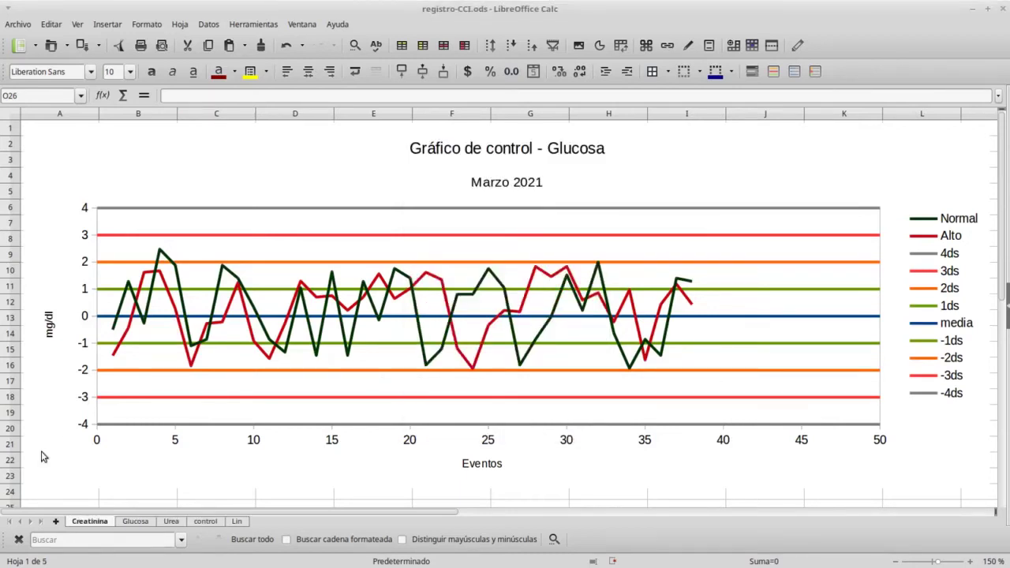
{"action": "left_click_drag", "start_coordinate": [84, 525], "coordinate": [198, 528]}
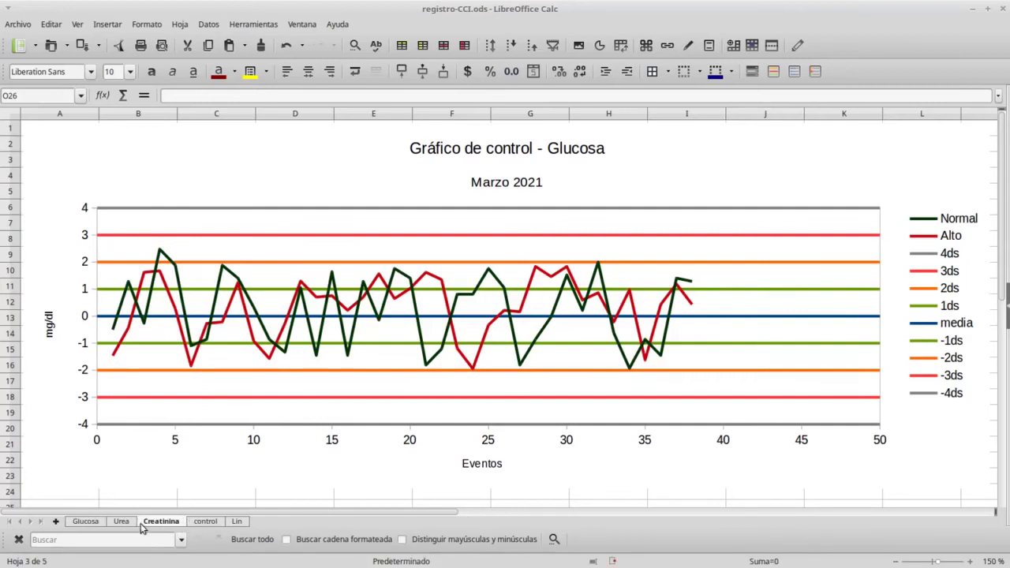
Change the title of the Creatinina sheet's chart to "Gráfico de control - Creatinina".
{"action": "left_click", "coordinate": [352, 155]}
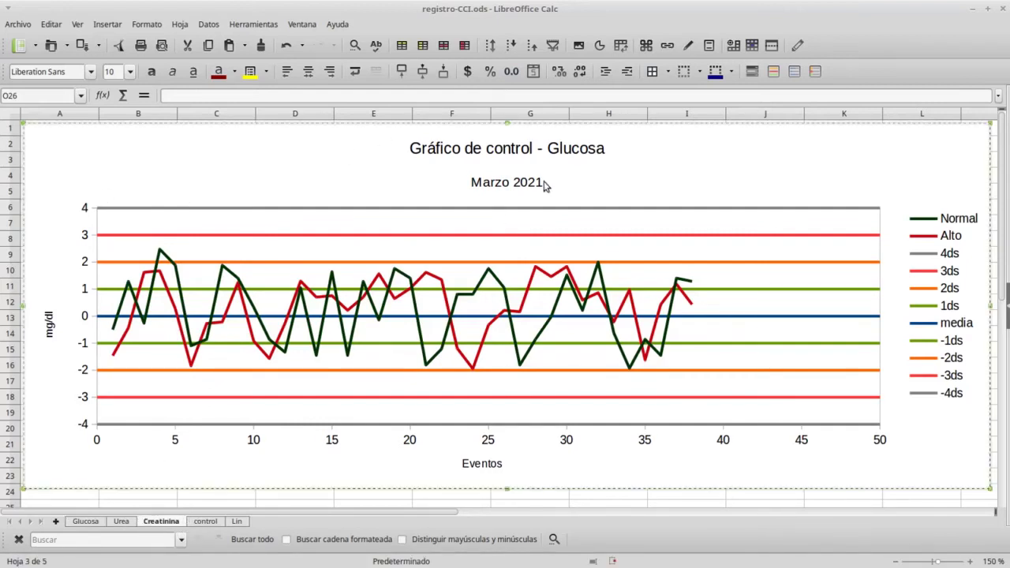
{"action": "double_click", "coordinate": [588, 152]}
{"action": "left_click", "coordinate": [589, 123]}
{"action": "left_click", "coordinate": [588, 123]}
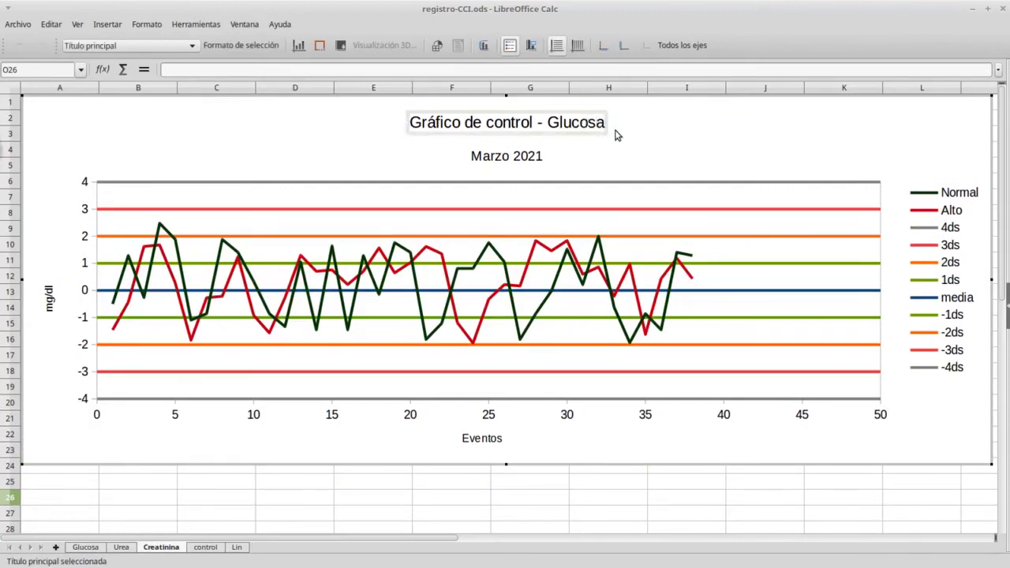
{"action": "key", "text": "BackSpace"}
{"action": "key", "text": "BackSpace"}
{"action": "key", "text": "BackSpace"}
{"action": "key", "text": "BackSpace"}
{"action": "key", "text": "BackSpace"}
{"action": "key", "text": "BackSpace"}
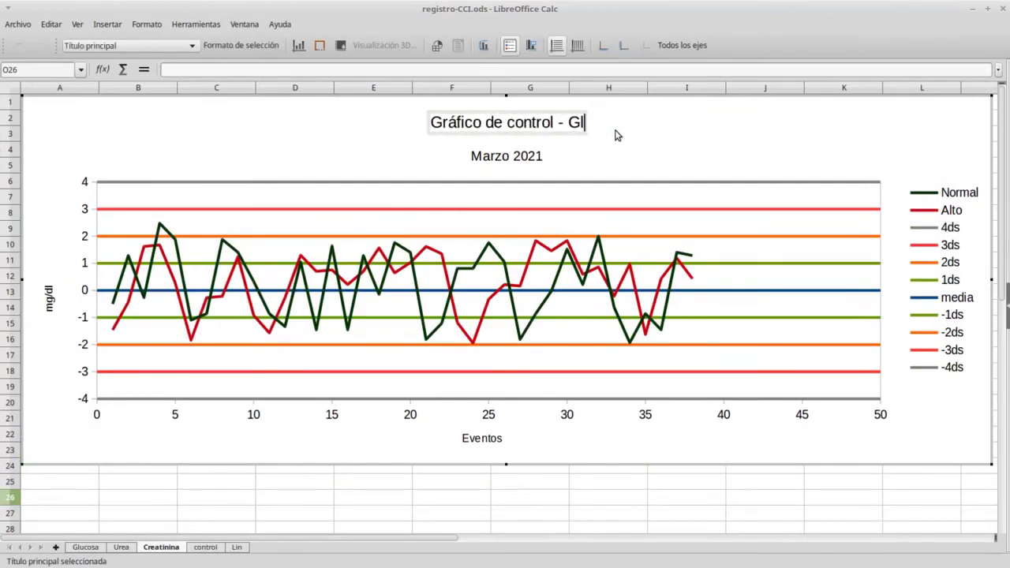
{"action": "key", "text": "BackSpace"}
{"action": "type", "text": "C"}
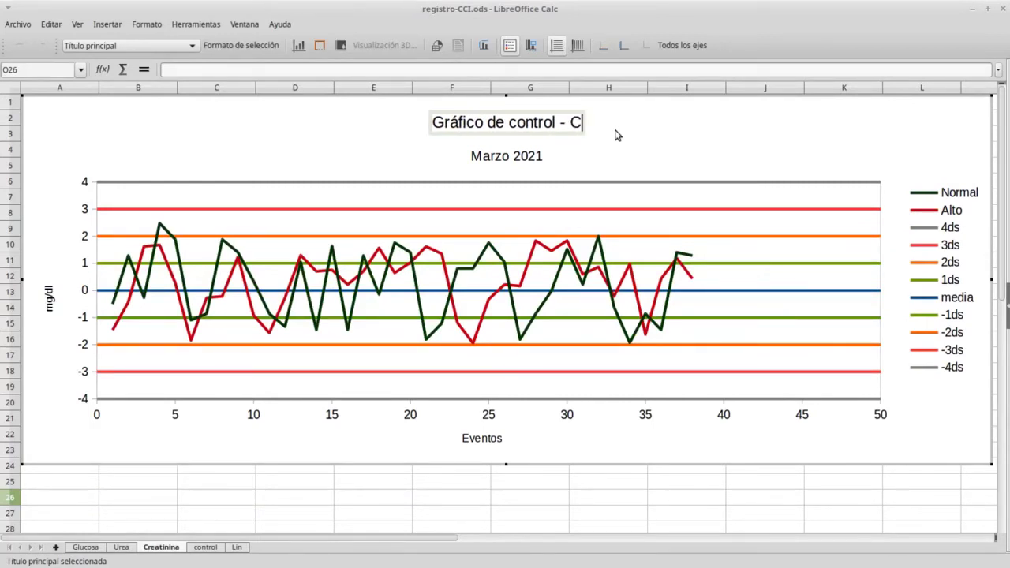
{"action": "type", "text": "reatinina"}
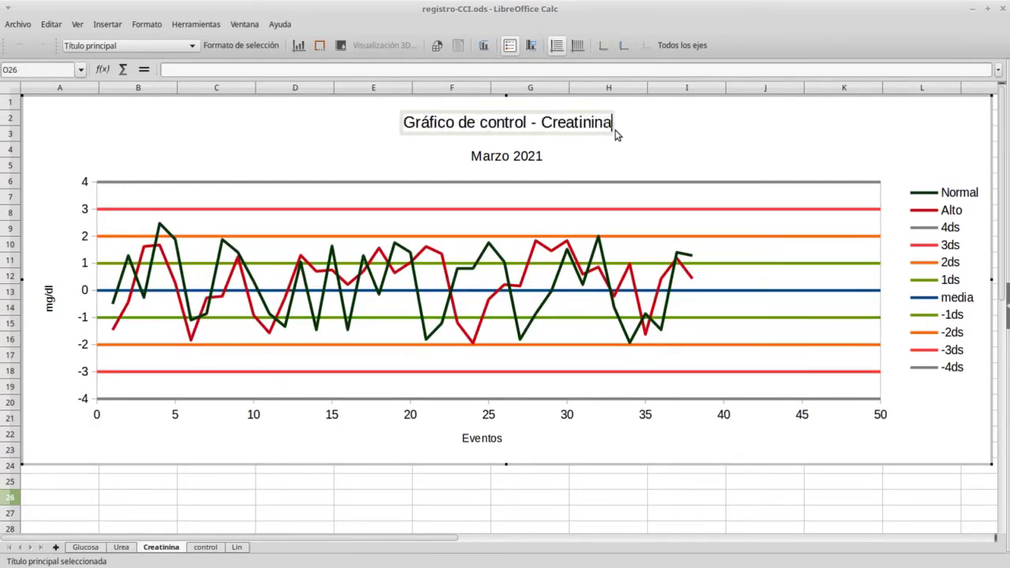
{"action": "left_click", "coordinate": [90, 134]}
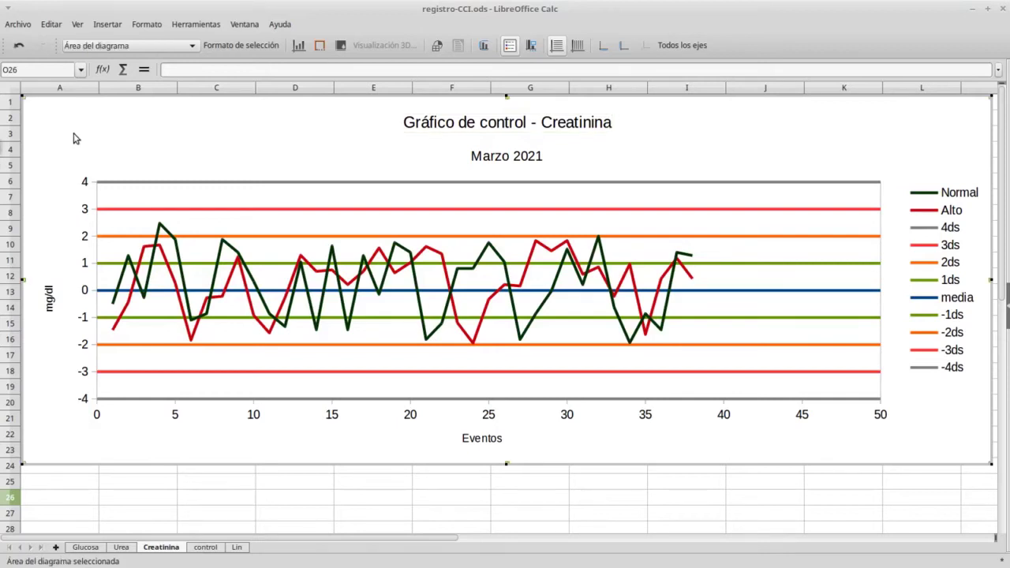
Set the Y values of the Creatinina chart's Normal series to the C-N-id range $control.$N$6:$N$55.
{"action": "right_click", "coordinate": [75, 138]}
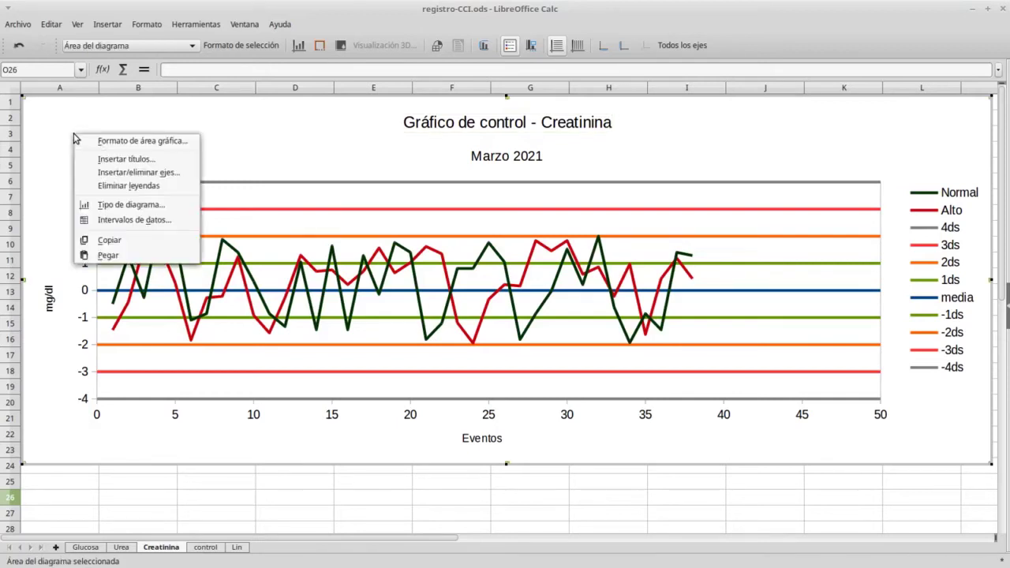
{"action": "left_click", "coordinate": [124, 218]}
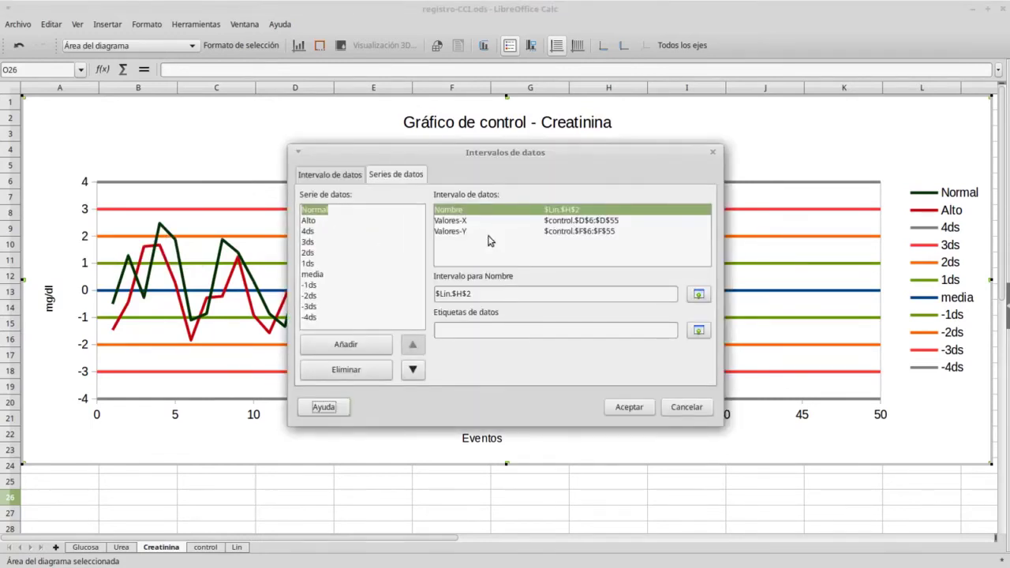
{"action": "left_click", "coordinate": [467, 232]}
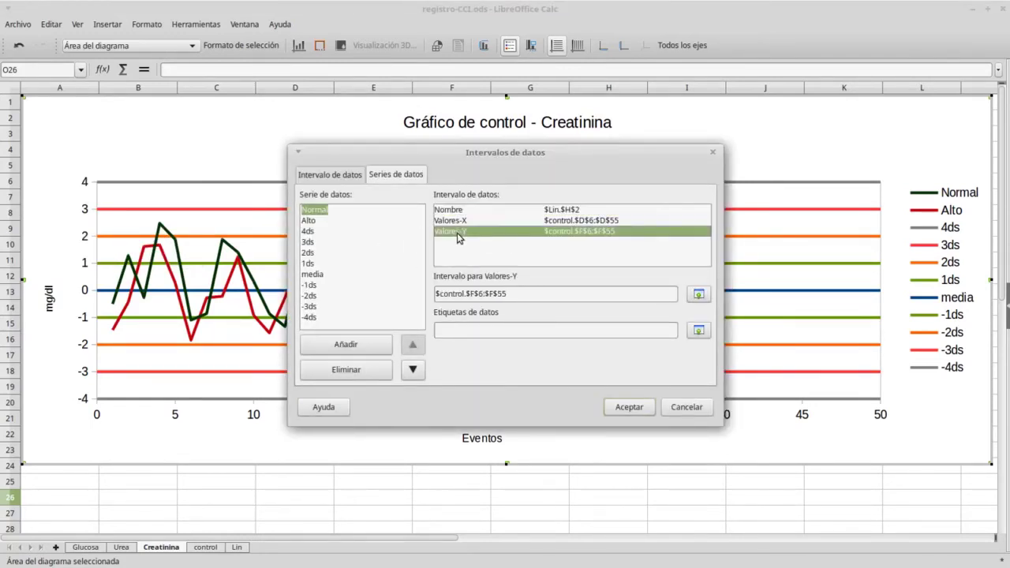
{"action": "left_click", "coordinate": [698, 294]}
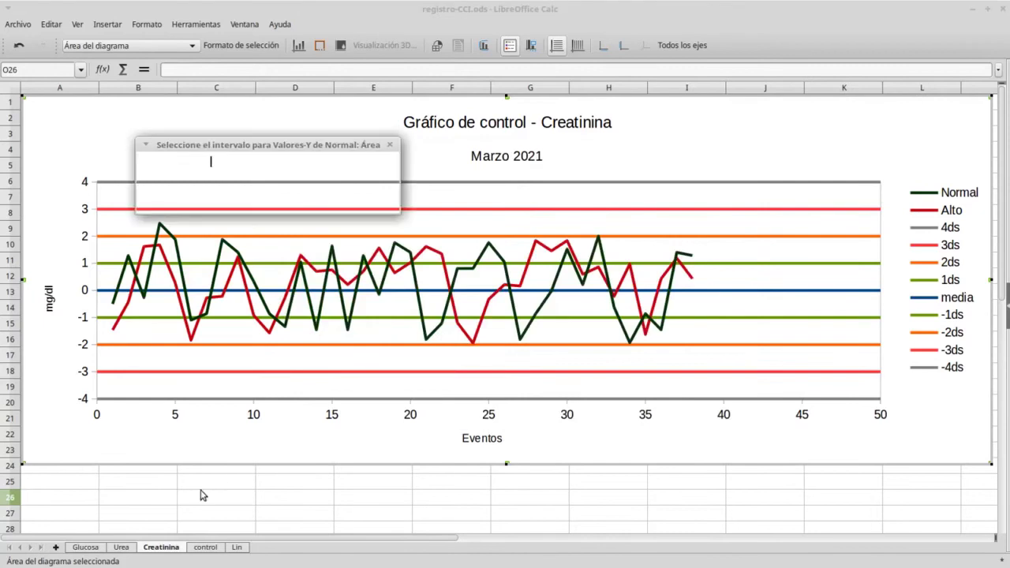
{"action": "left_click", "coordinate": [205, 547]}
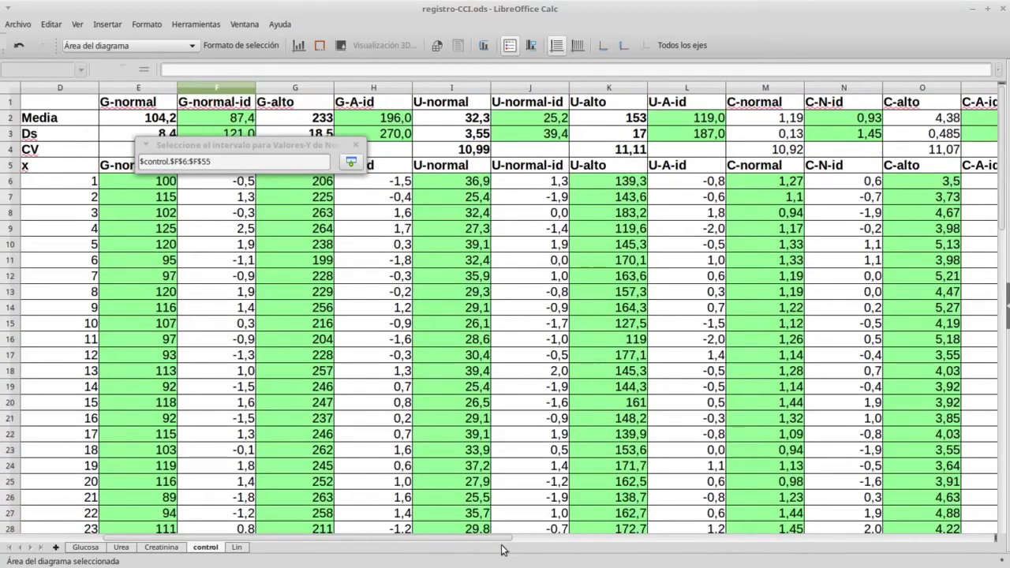
{"action": "left_click_drag", "start_coordinate": [499, 542], "coordinate": [594, 543]}
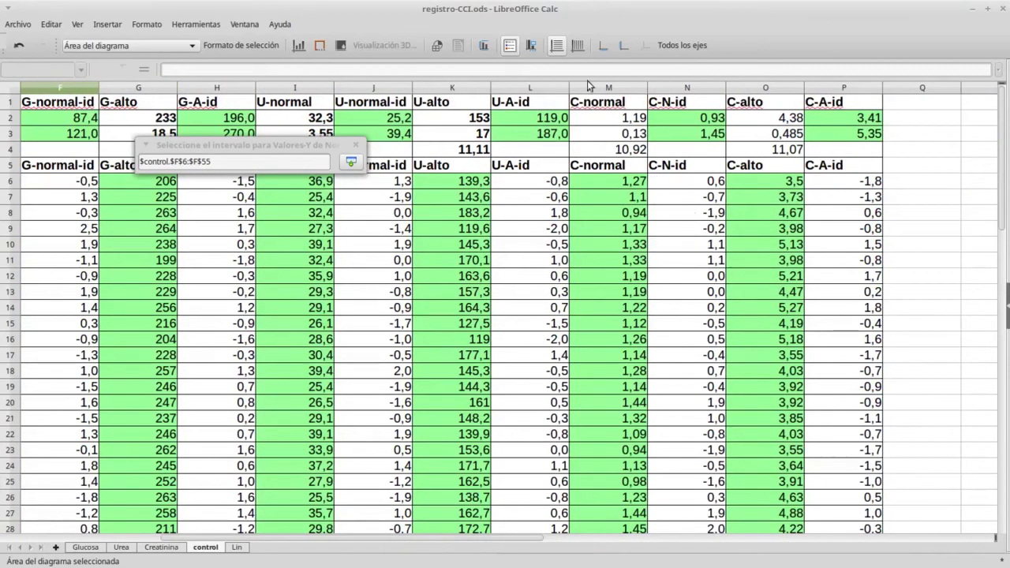
{"action": "left_click", "coordinate": [694, 184]}
{"action": "left_click_drag", "start_coordinate": [694, 184], "coordinate": [715, 462]}
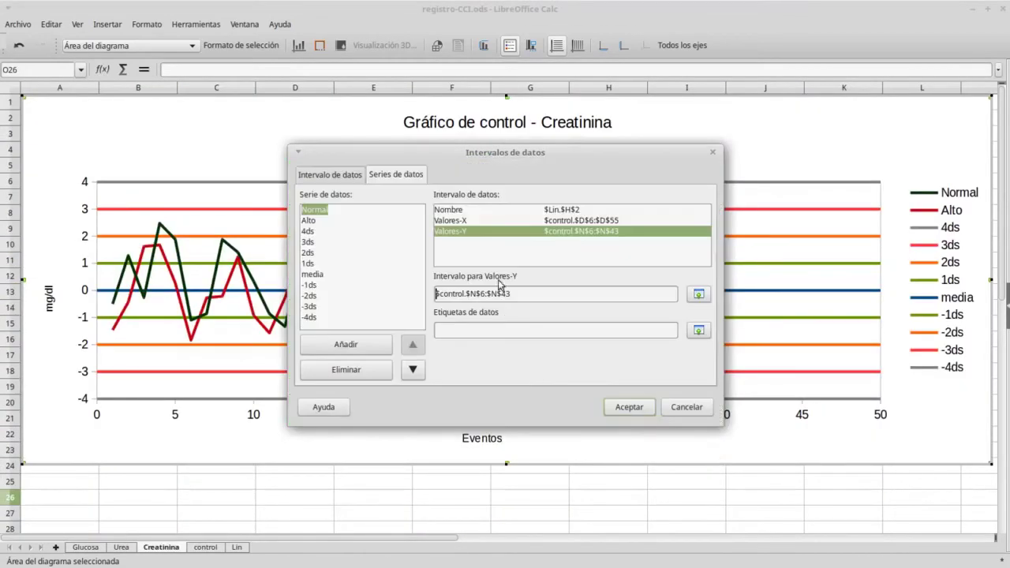
Set the Y values of the Creatinina chart's Alto series to the control sheet's C-A-id column from P6 down, and accept the data ranges.
{"action": "left_click", "coordinate": [315, 223]}
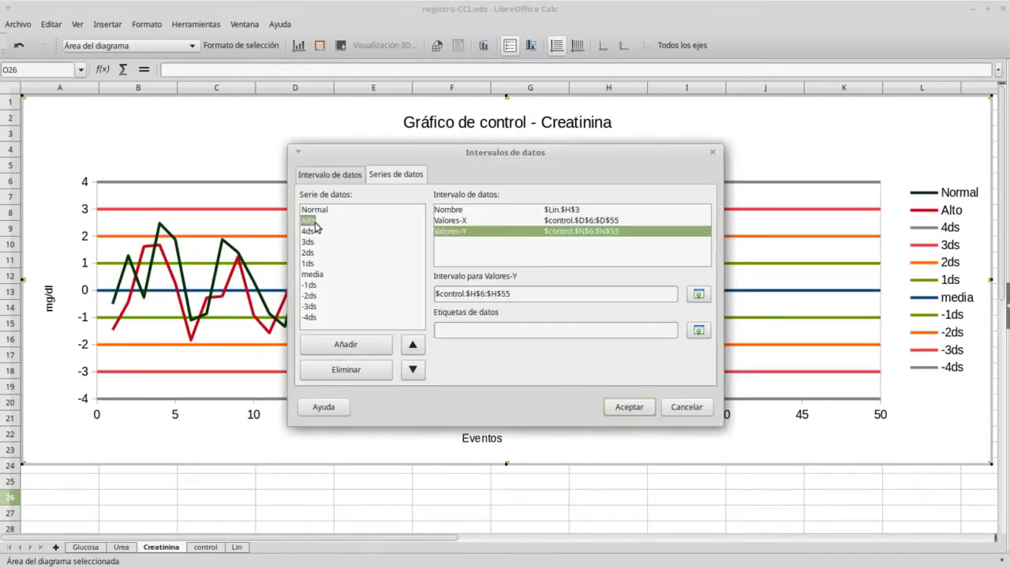
{"action": "left_click", "coordinate": [699, 294]}
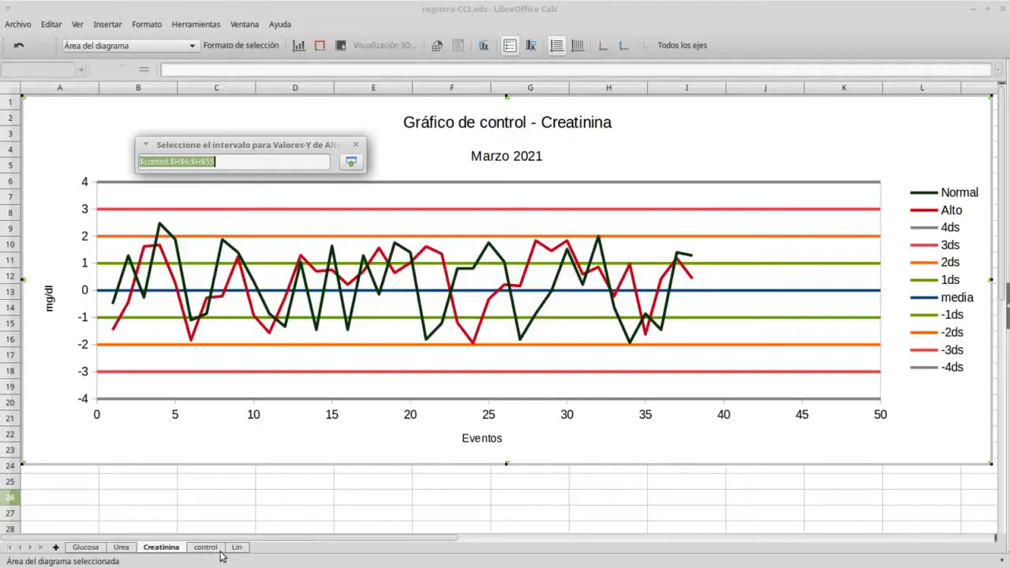
{"action": "left_click", "coordinate": [210, 548]}
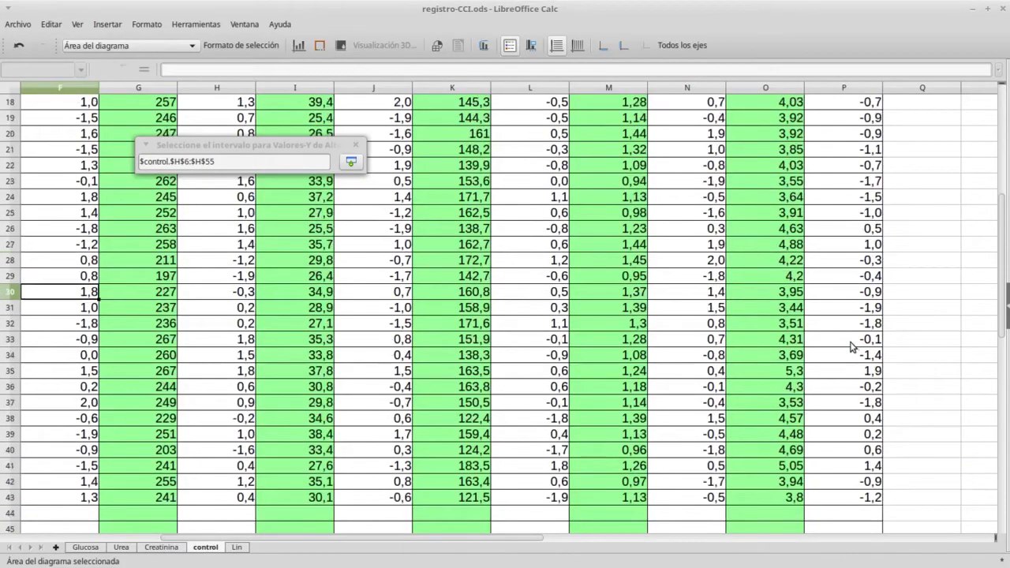
{"action": "scroll", "coordinate": [850, 346], "scroll_direction": "up", "scroll_amount": 6}
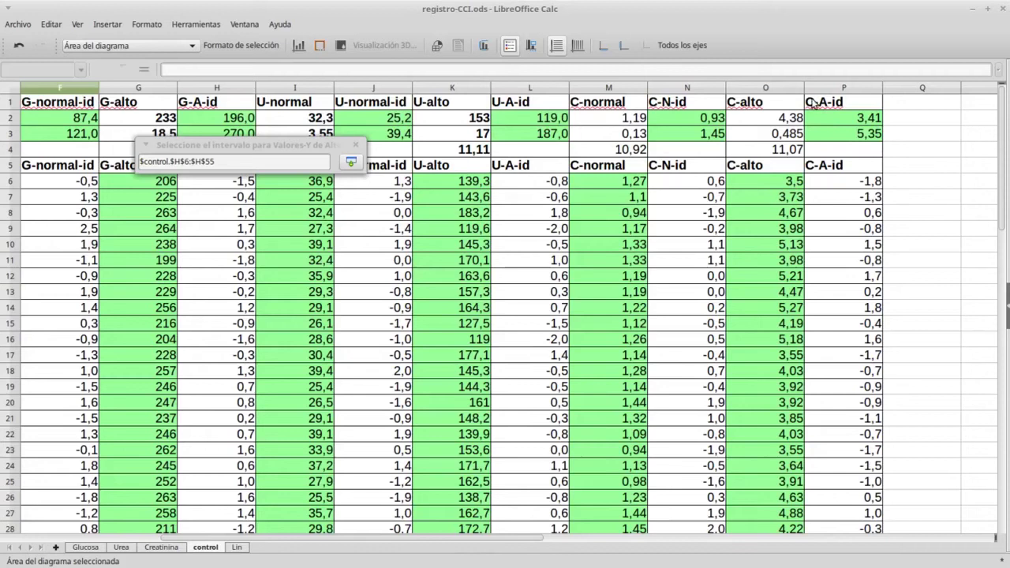
{"action": "left_click_drag", "start_coordinate": [846, 183], "coordinate": [860, 427]}
{"action": "left_click", "coordinate": [629, 407]}
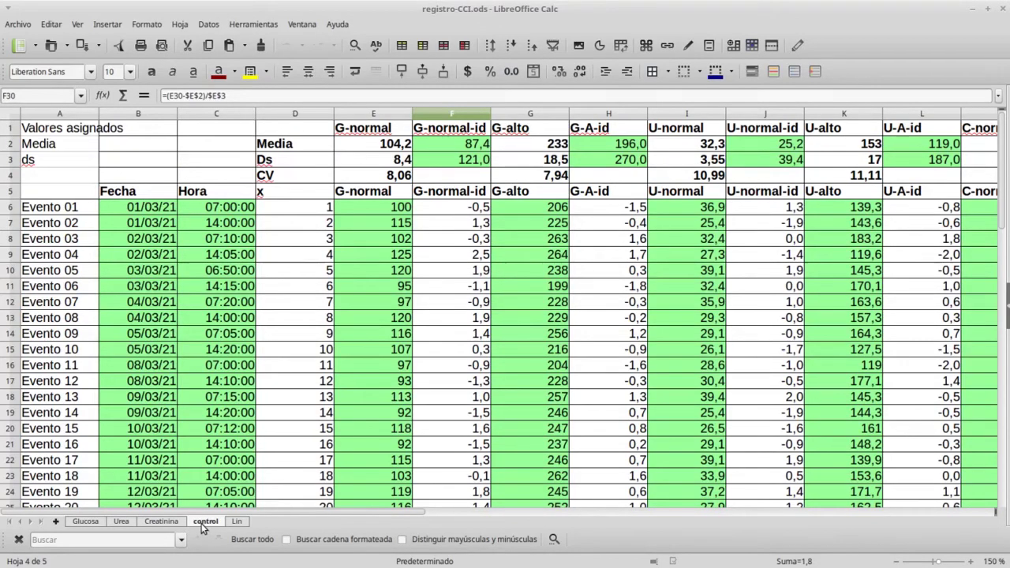
Colour the Glucosa sheet's tab light green.
{"action": "left_click", "coordinate": [87, 521]}
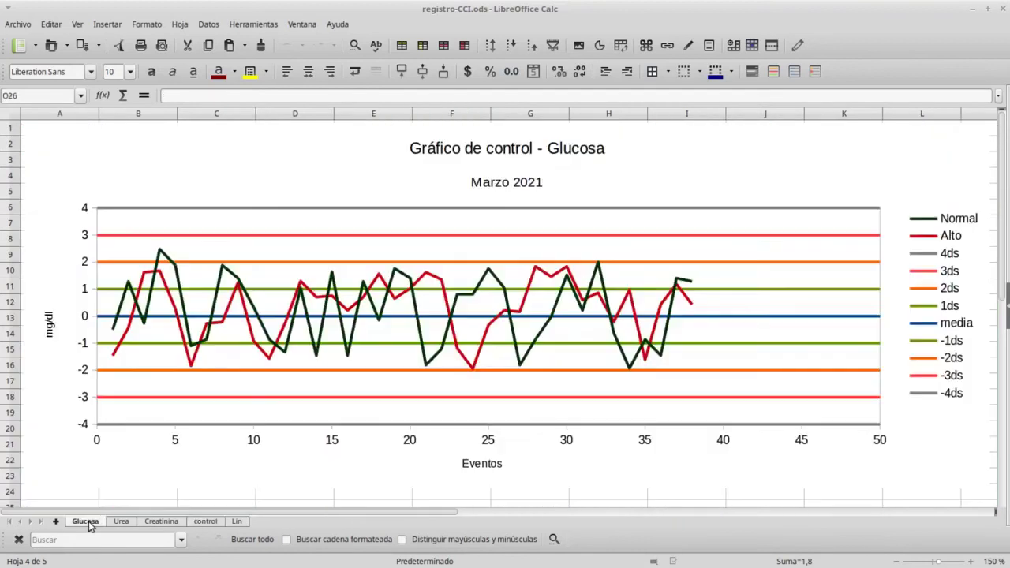
{"action": "right_click", "coordinate": [89, 526]}
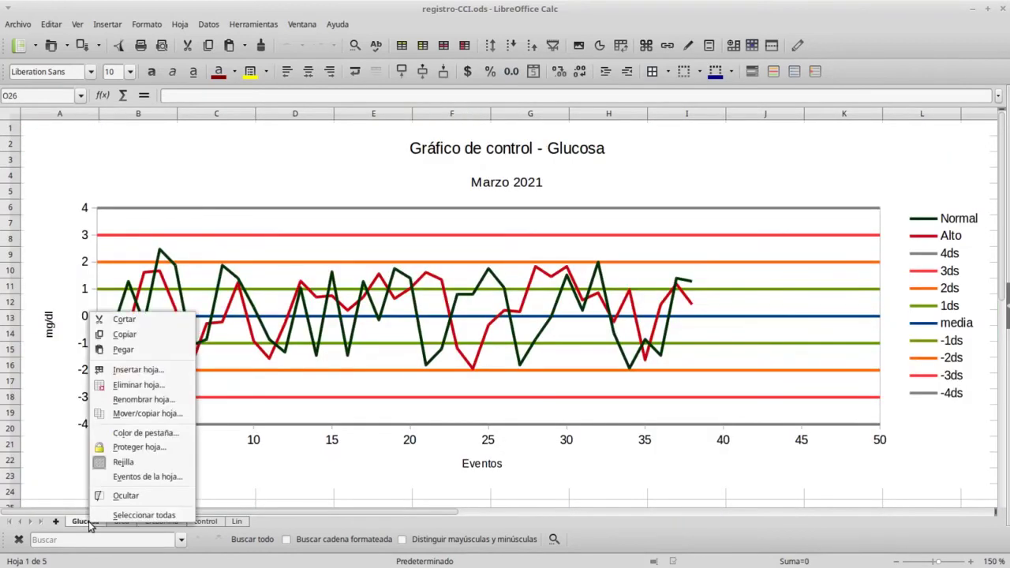
{"action": "left_click", "coordinate": [145, 434]}
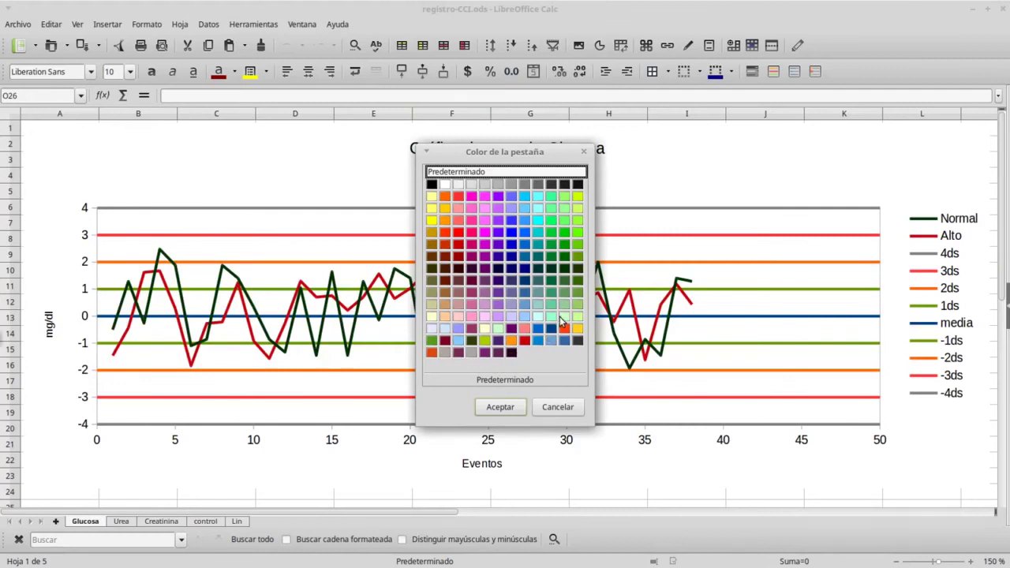
{"action": "left_click", "coordinate": [565, 317]}
{"action": "left_click", "coordinate": [501, 407]}
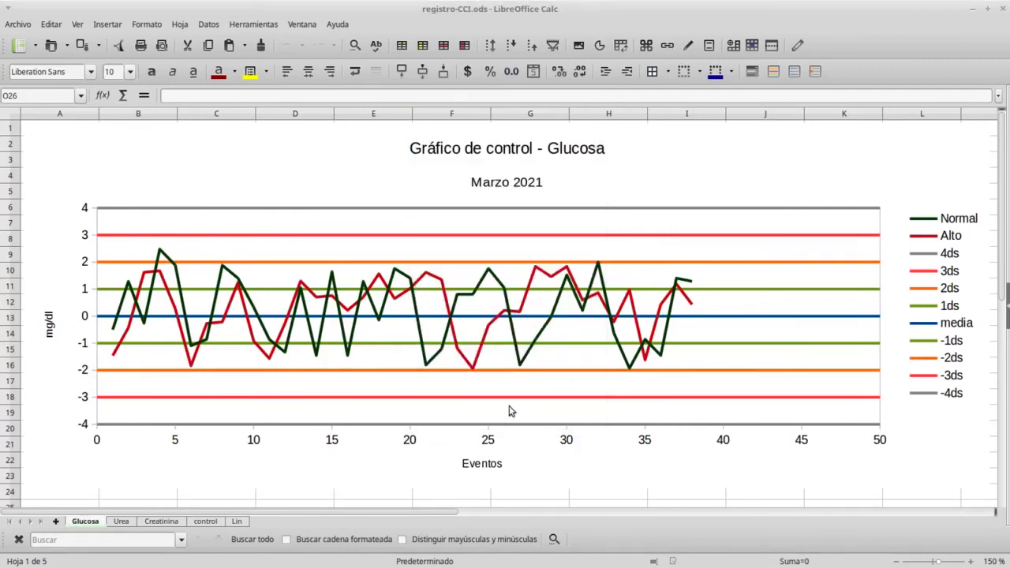
Fill the chart area of the Glucosa control chart with the colour Verde 10.
{"action": "left_click", "coordinate": [71, 154]}
{"action": "double_click", "coordinate": [71, 154]}
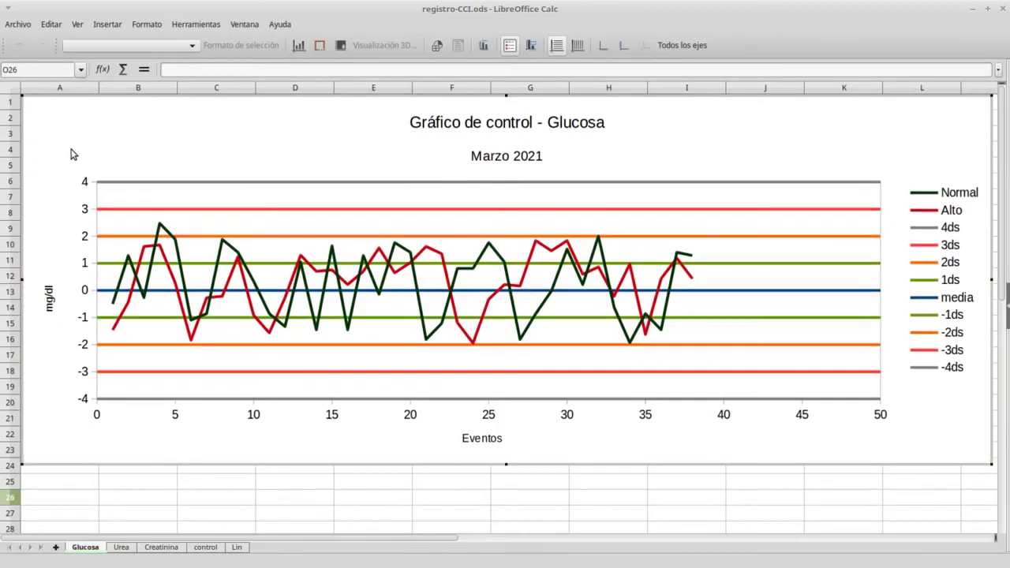
{"action": "left_click", "coordinate": [191, 49]}
{"action": "left_click", "coordinate": [167, 63]}
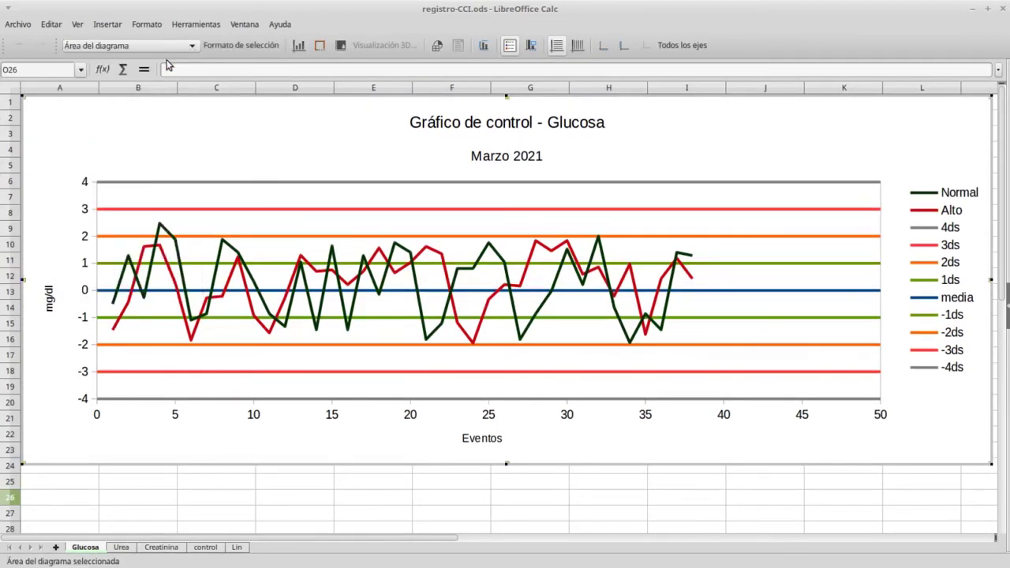
{"action": "left_click", "coordinate": [240, 46]}
{"action": "scroll", "coordinate": [248, 260], "scroll_direction": "down", "scroll_amount": 5}
{"action": "scroll", "coordinate": [249, 262], "scroll_direction": "down", "scroll_amount": 20}
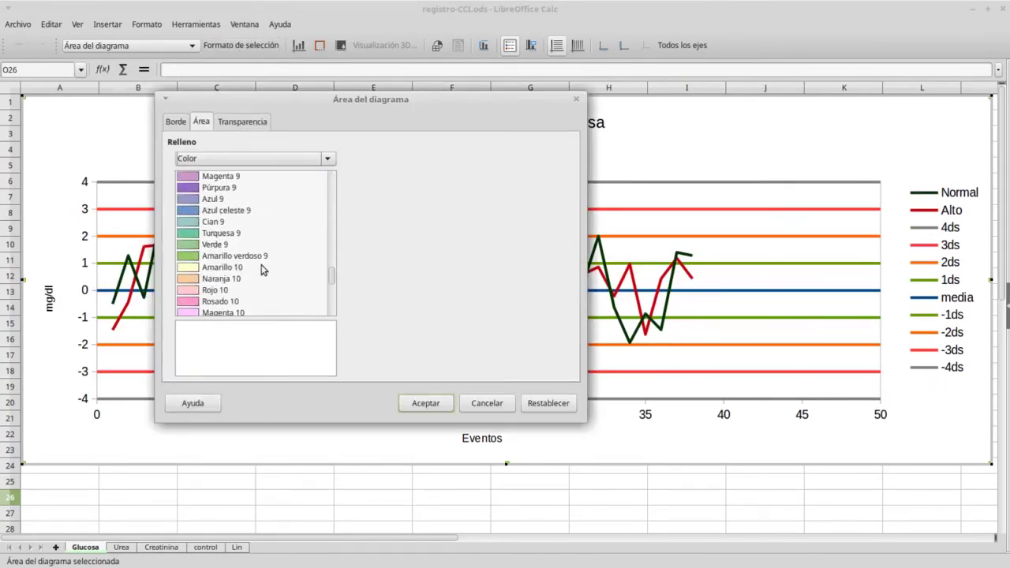
{"action": "scroll", "coordinate": [241, 251], "scroll_direction": "down", "scroll_amount": 2}
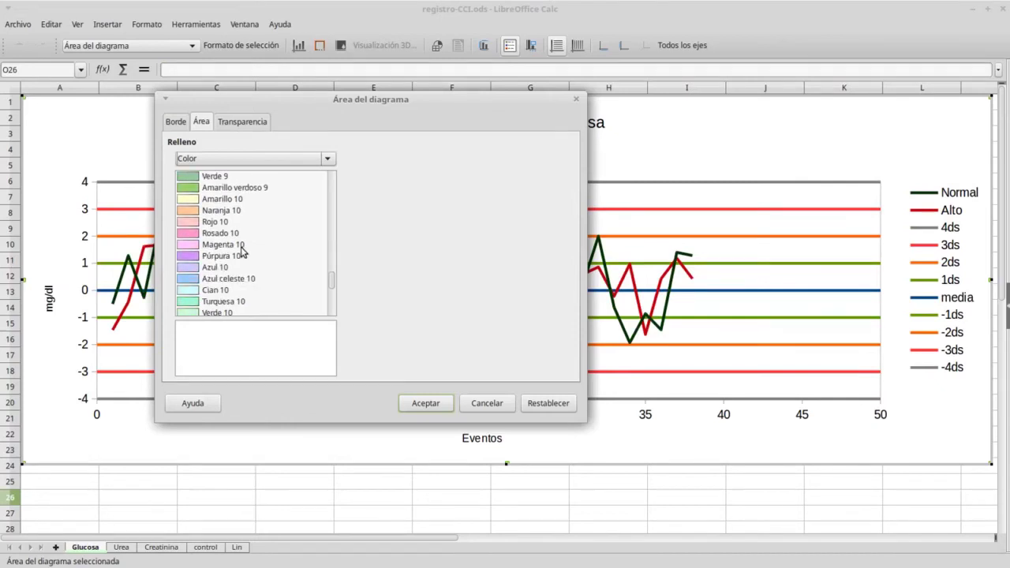
{"action": "left_click", "coordinate": [231, 313]}
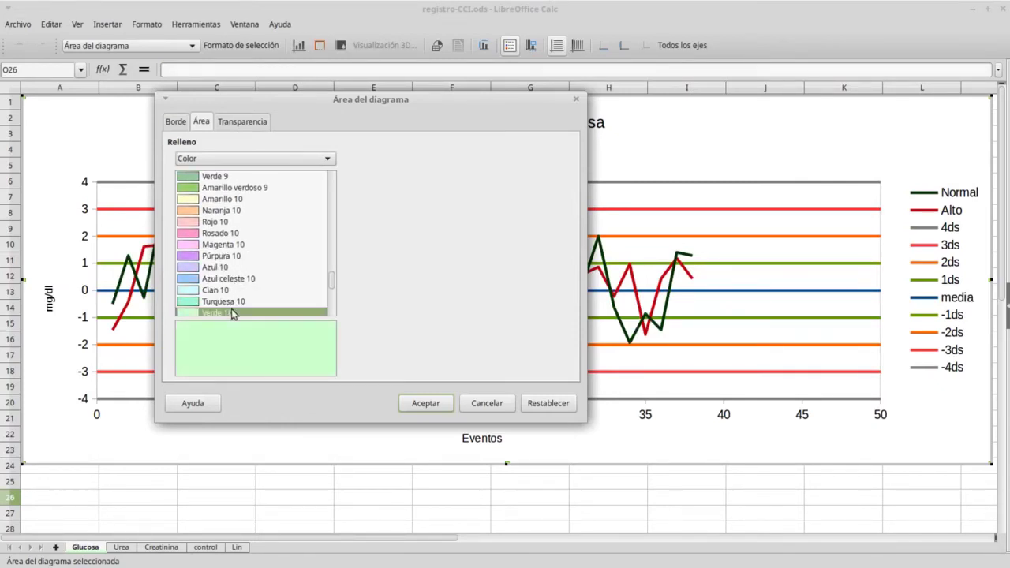
{"action": "left_click", "coordinate": [441, 405]}
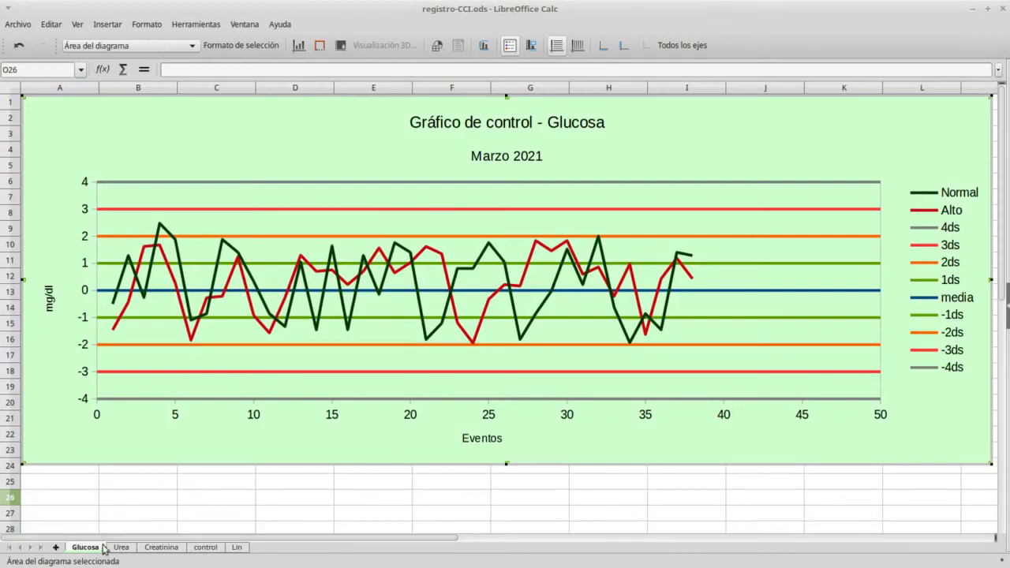
Colour the Urea sheet's tab with Magenta 10.
{"action": "left_click", "coordinate": [120, 548]}
{"action": "left_click", "coordinate": [120, 522]}
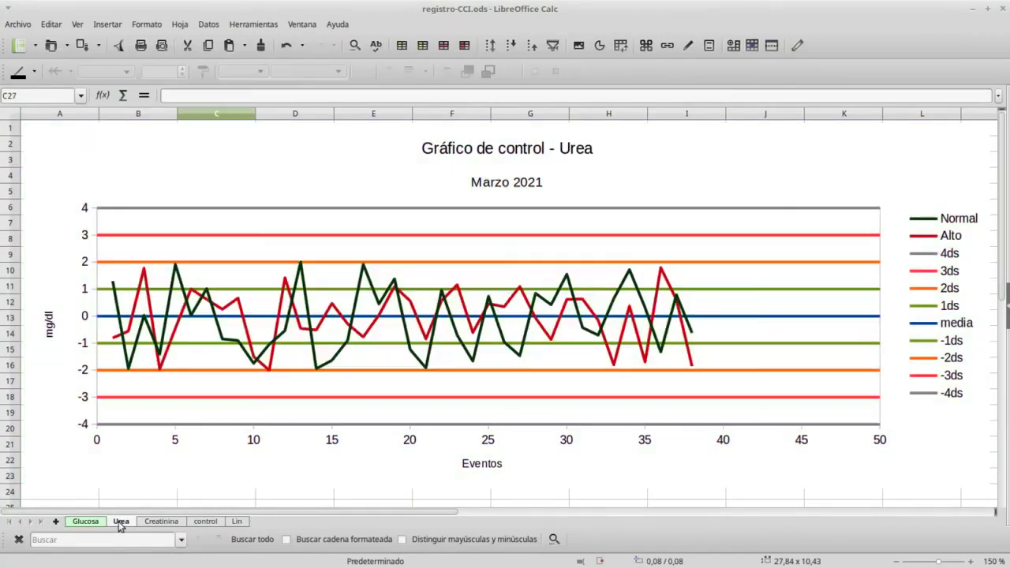
{"action": "right_click", "coordinate": [121, 523]}
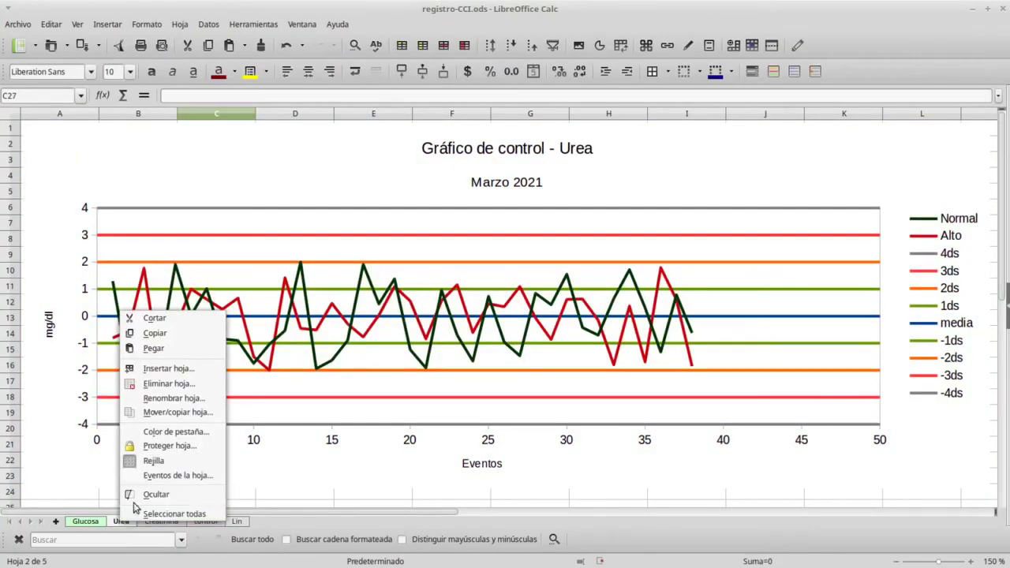
{"action": "left_click", "coordinate": [168, 432]}
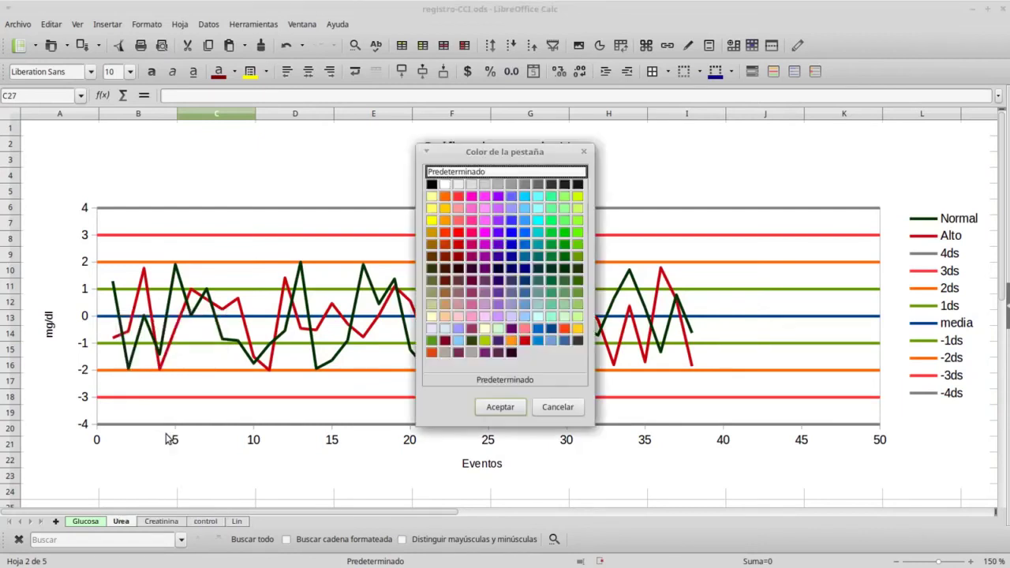
{"action": "left_click", "coordinate": [445, 329]}
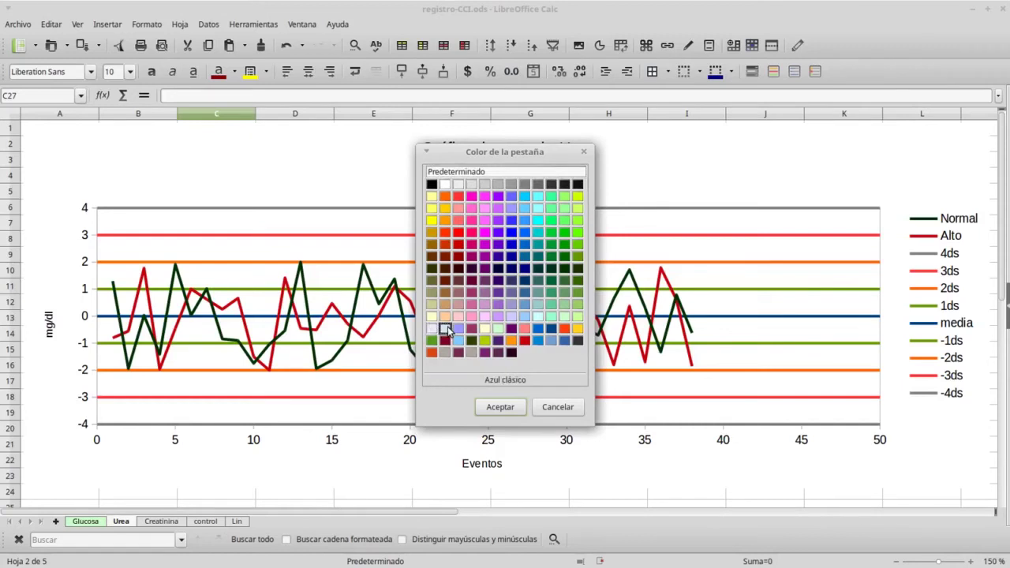
{"action": "left_click", "coordinate": [485, 316]}
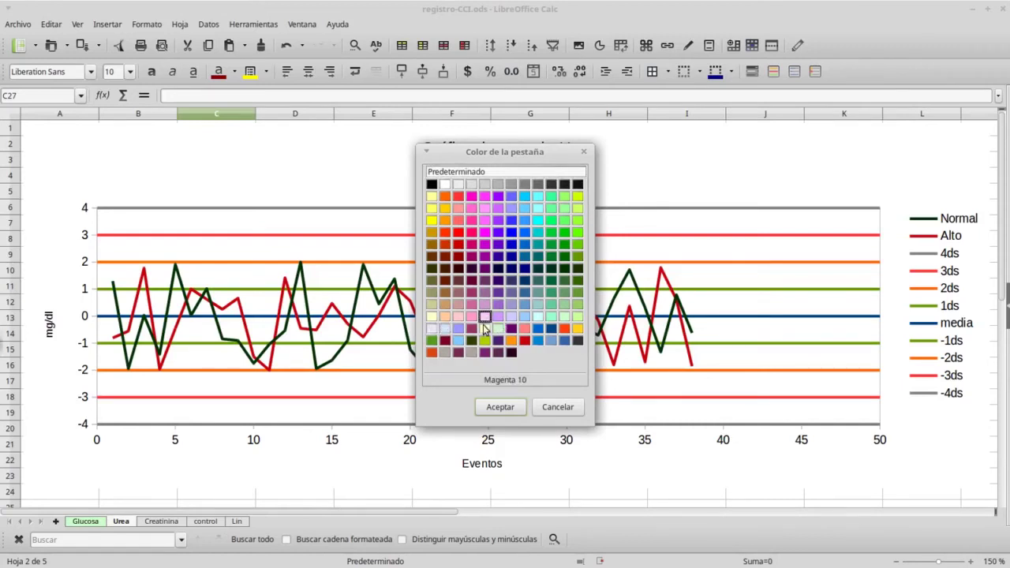
{"action": "left_click", "coordinate": [501, 407]}
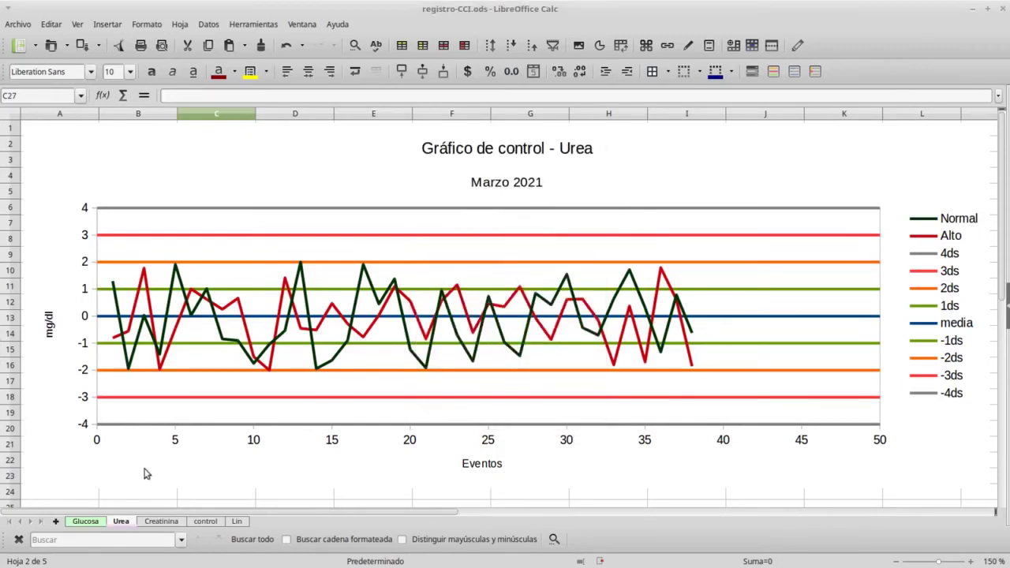
Fill the chart area of the Urea control chart with the colour Magenta 10.
{"action": "left_click", "coordinate": [85, 148]}
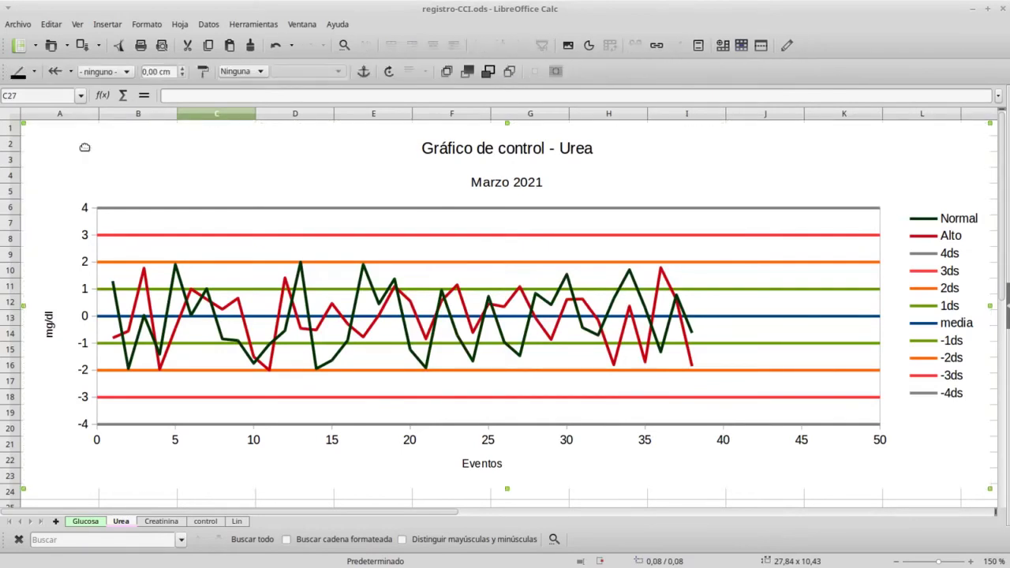
{"action": "double_click", "coordinate": [84, 147]}
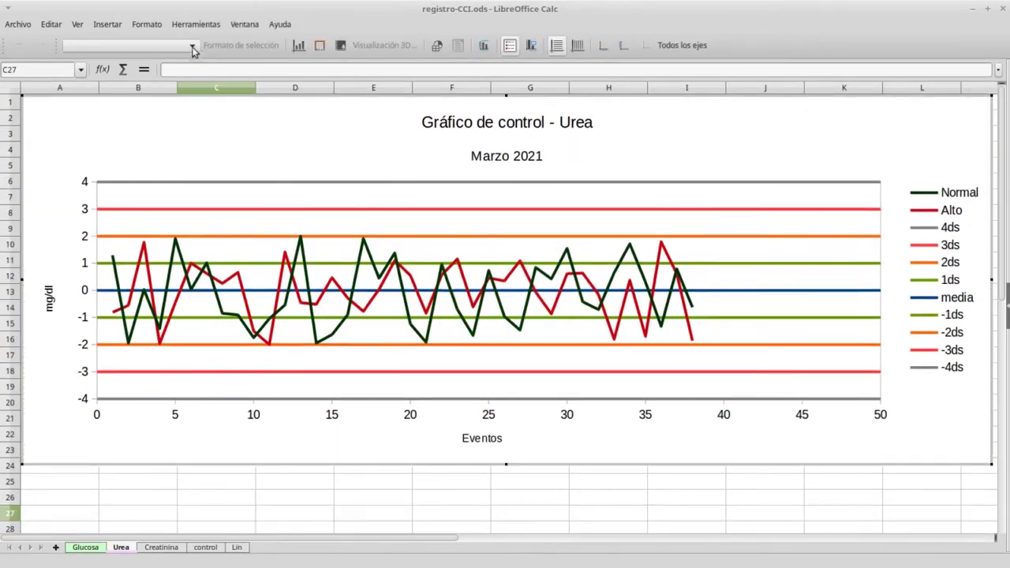
{"action": "left_click", "coordinate": [192, 46]}
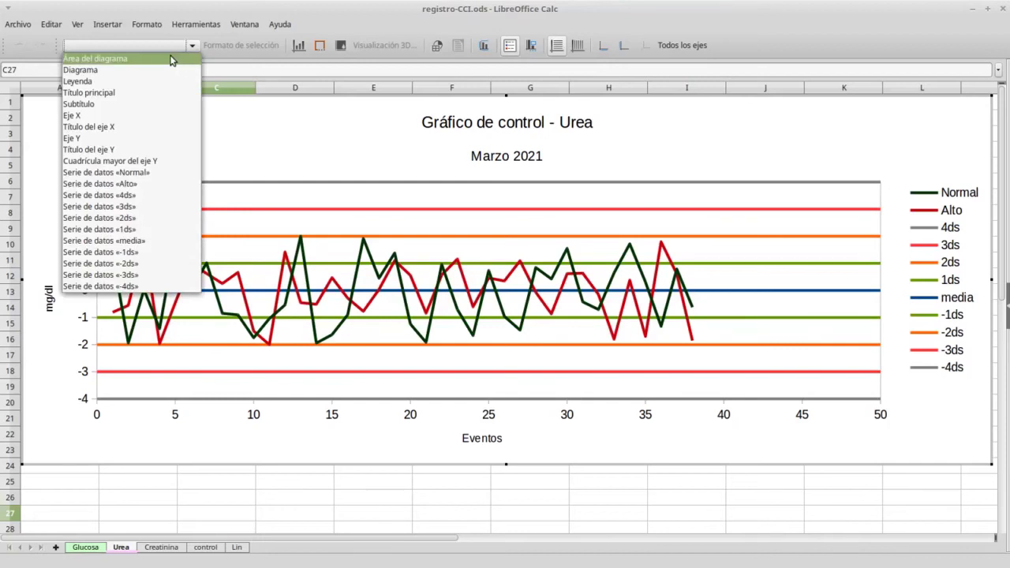
{"action": "left_click", "coordinate": [174, 57]}
{"action": "left_click", "coordinate": [227, 49]}
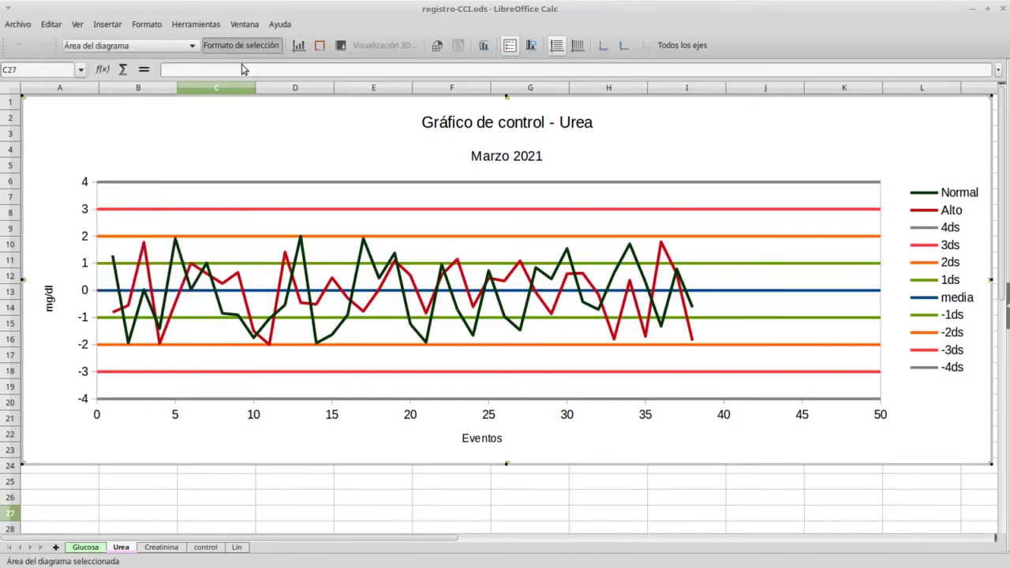
{"action": "scroll", "coordinate": [265, 273], "scroll_direction": "down", "scroll_amount": 4}
{"action": "scroll", "coordinate": [268, 276], "scroll_direction": "down", "scroll_amount": 20}
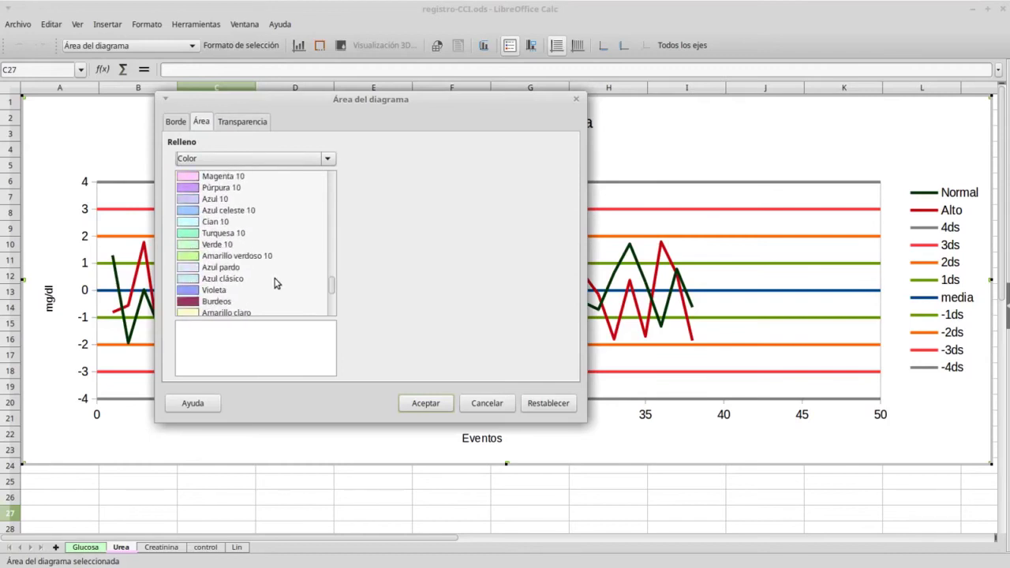
{"action": "left_click", "coordinate": [224, 178]}
{"action": "left_click", "coordinate": [426, 403]}
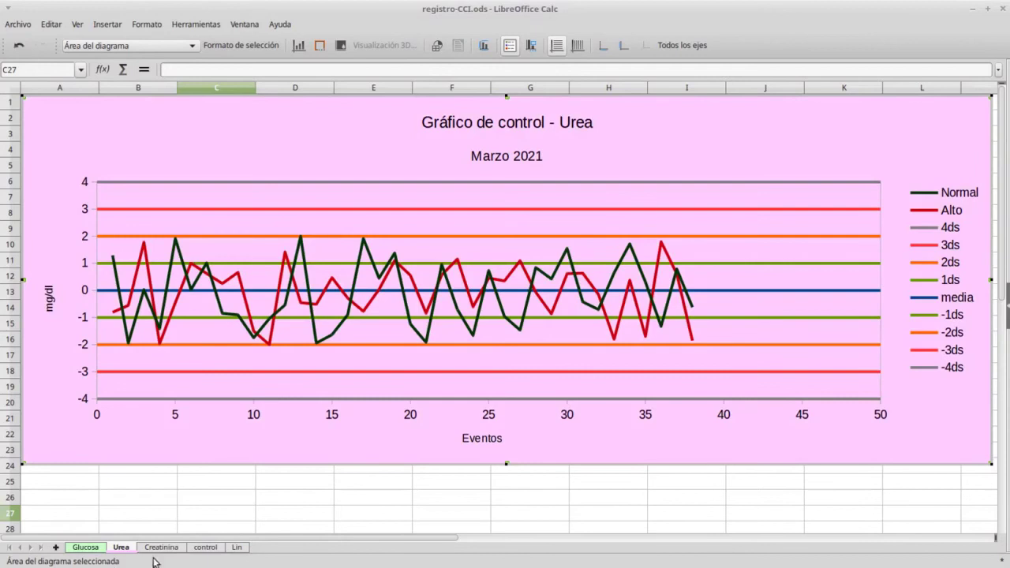
Colour the Creatinina sheet's tab light yellow.
{"action": "left_click", "coordinate": [162, 548]}
{"action": "left_click", "coordinate": [158, 522]}
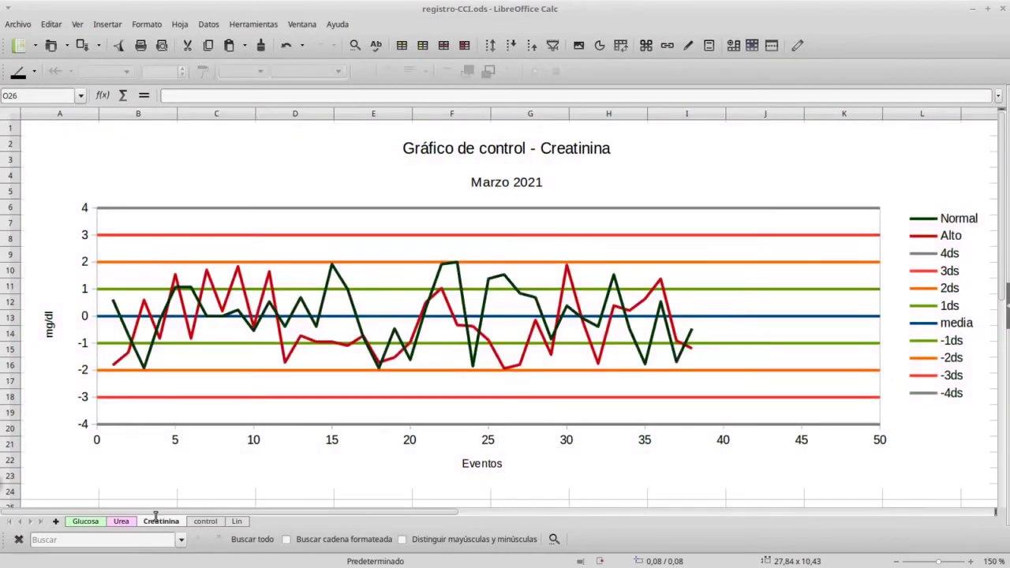
{"action": "right_click", "coordinate": [158, 524]}
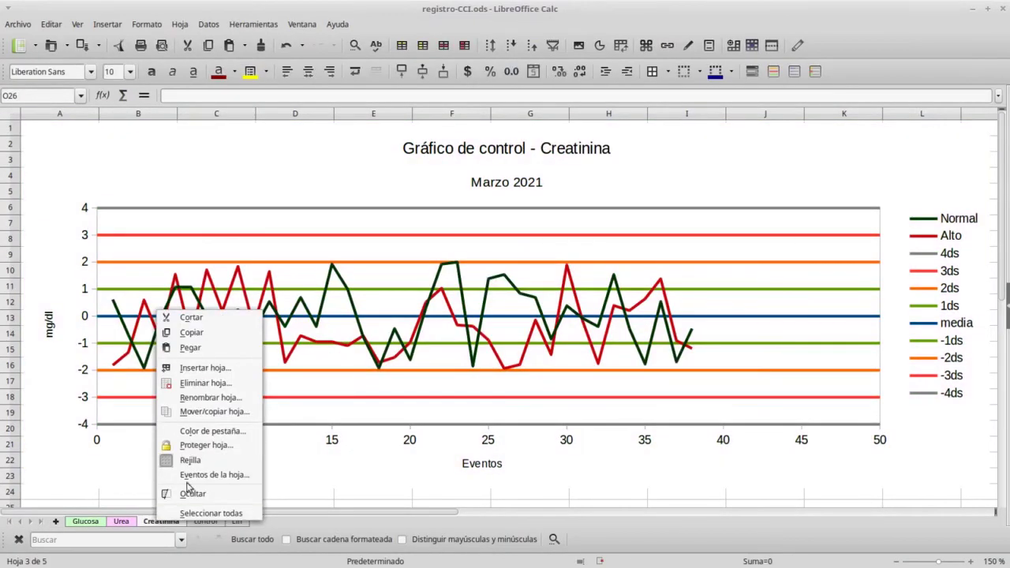
{"action": "left_click", "coordinate": [212, 438]}
{"action": "left_click", "coordinate": [433, 316]}
{"action": "left_click", "coordinate": [500, 407]}
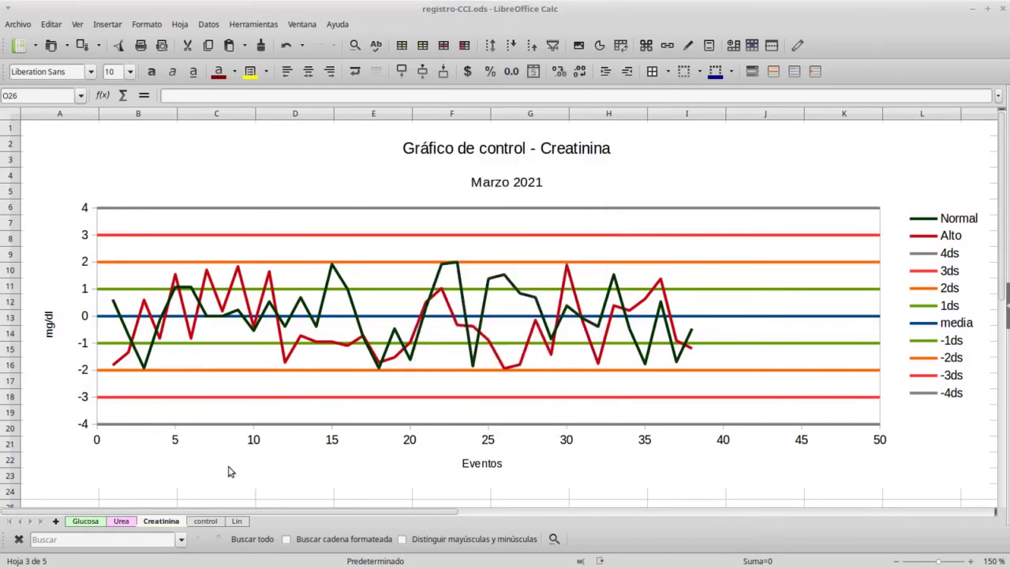
Fill the chart area of the Creatinina control chart with the colour Amarillo 10.
{"action": "double_click", "coordinate": [78, 147]}
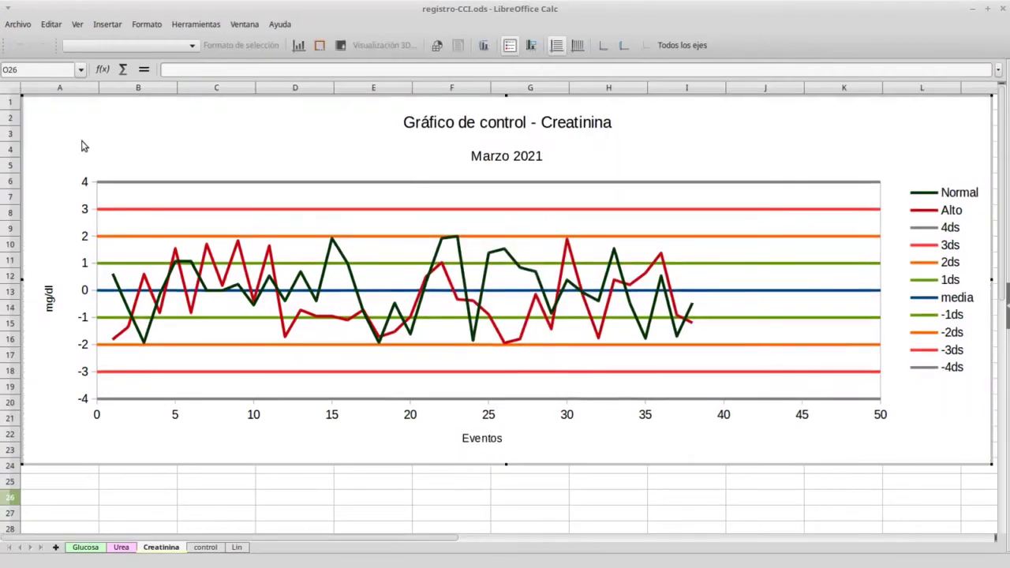
{"action": "left_click", "coordinate": [192, 45]}
{"action": "left_click", "coordinate": [183, 53]}
{"action": "left_click", "coordinate": [227, 46]}
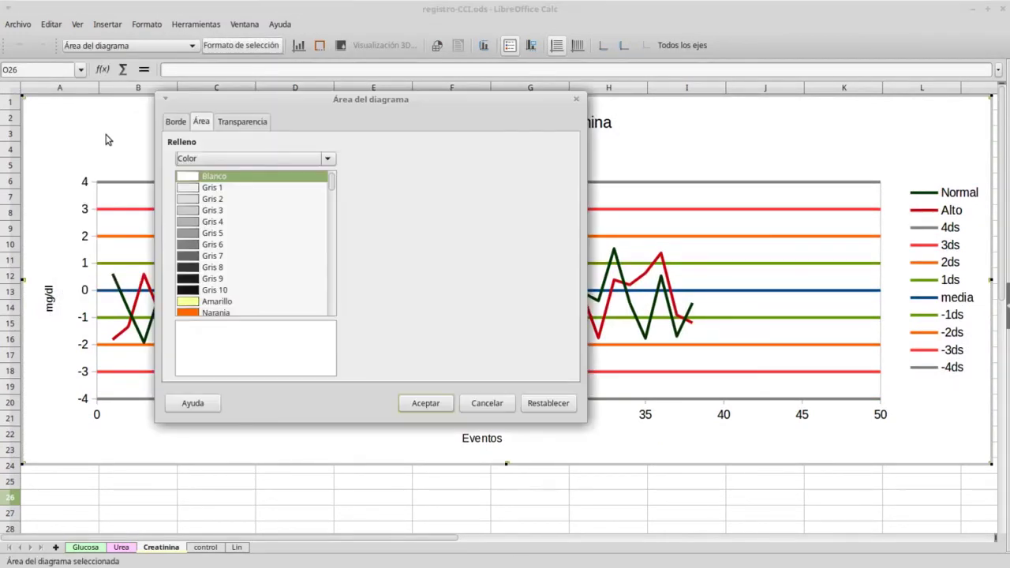
{"action": "scroll", "coordinate": [275, 256], "scroll_direction": "down", "scroll_amount": 20}
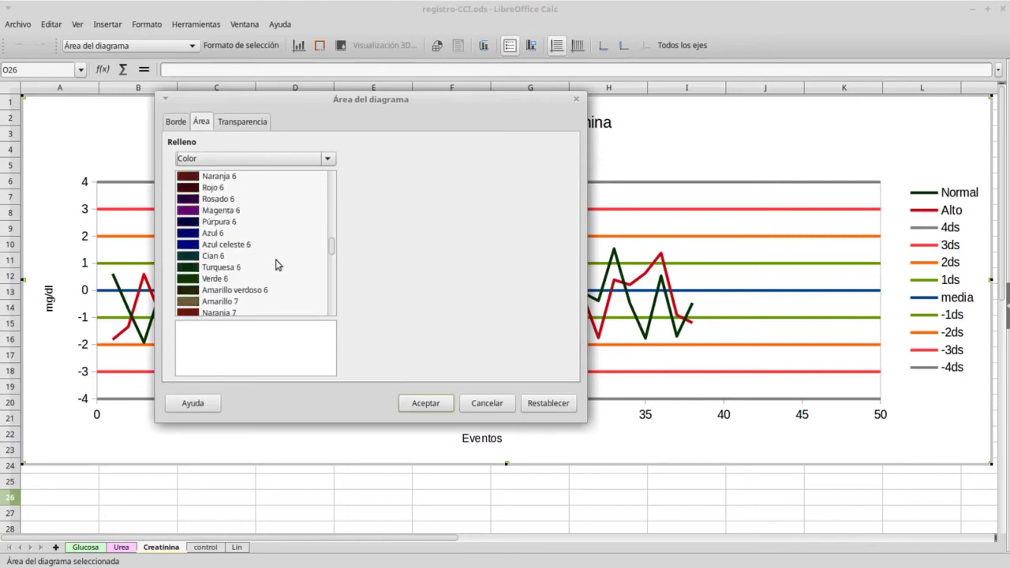
{"action": "scroll", "coordinate": [277, 265], "scroll_direction": "down", "scroll_amount": 10}
{"action": "scroll", "coordinate": [277, 264], "scroll_direction": "up", "scroll_amount": 4}
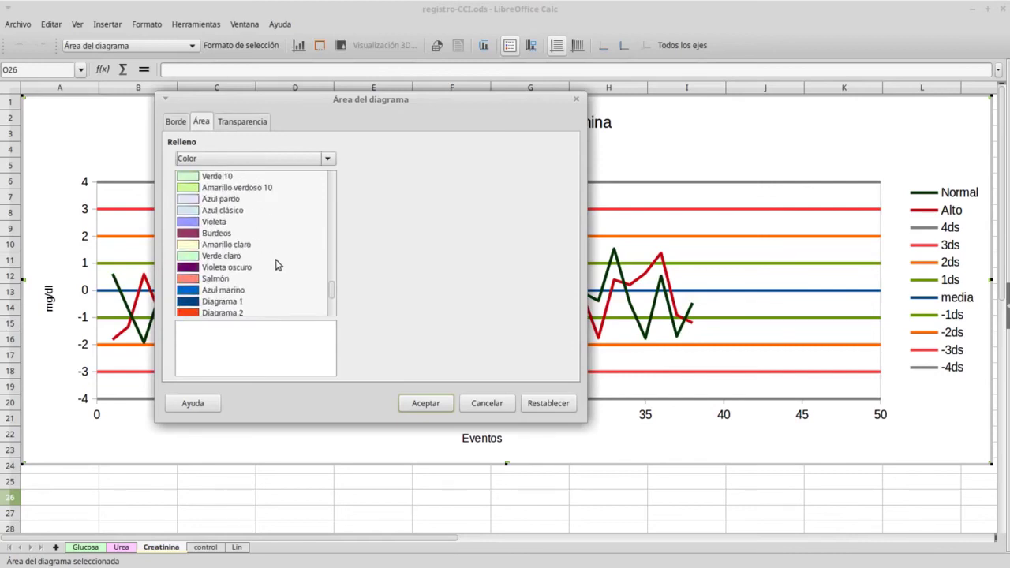
{"action": "scroll", "coordinate": [277, 264], "scroll_direction": "up", "scroll_amount": 3}
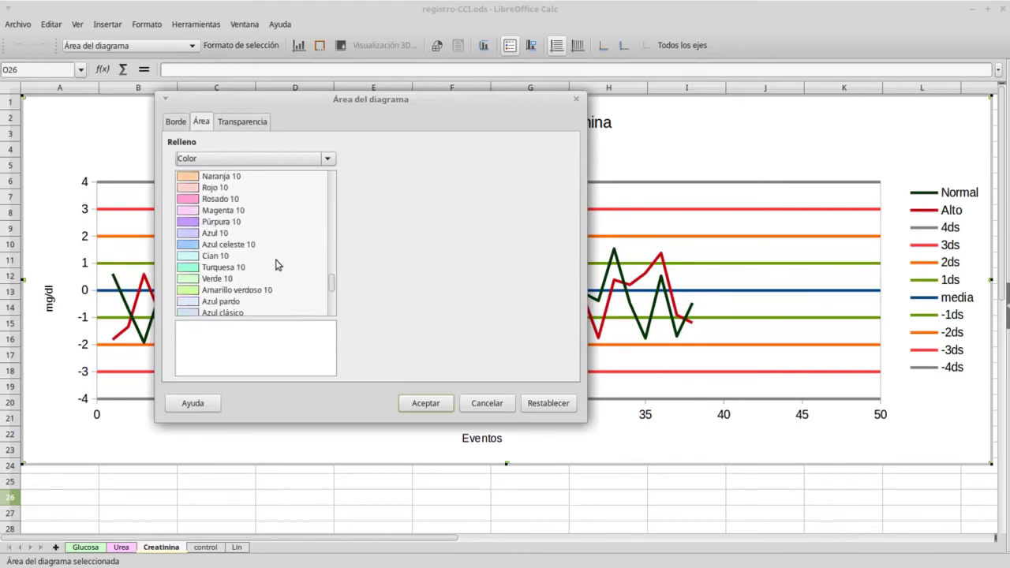
{"action": "scroll", "coordinate": [277, 264], "scroll_direction": "up", "scroll_amount": 2}
{"action": "left_click", "coordinate": [229, 233]}
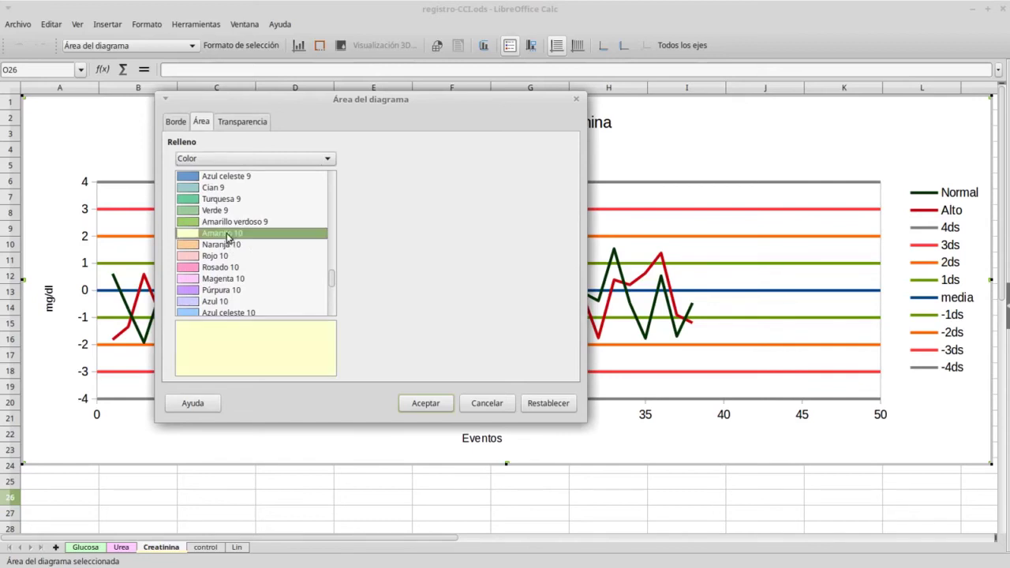
{"action": "left_click", "coordinate": [418, 401]}
Review the control sheet and the coloured charts on the Glucosa, Urea and Creatinina sheets.
{"action": "left_click", "coordinate": [207, 547]}
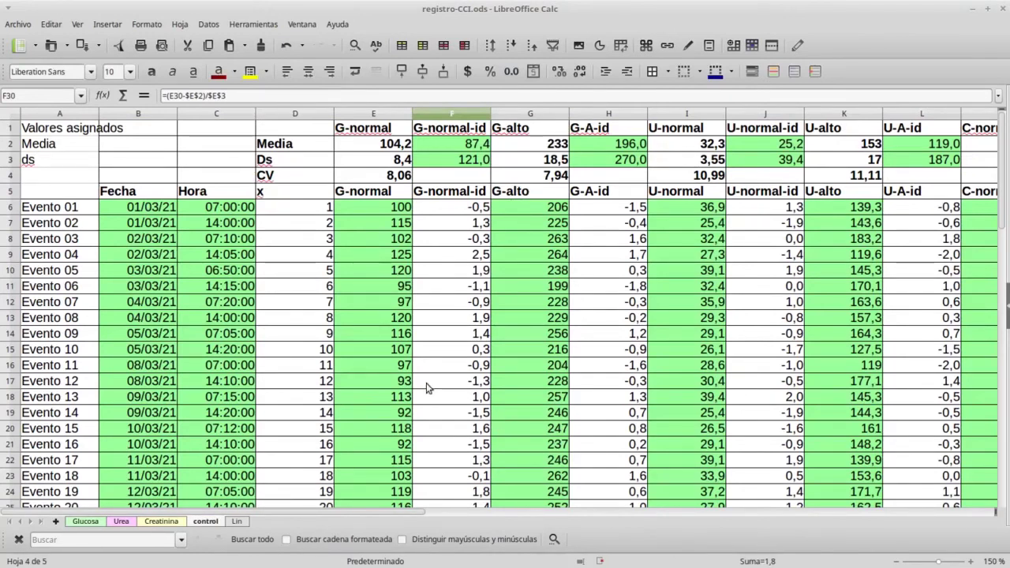
{"action": "left_click", "coordinate": [78, 525]}
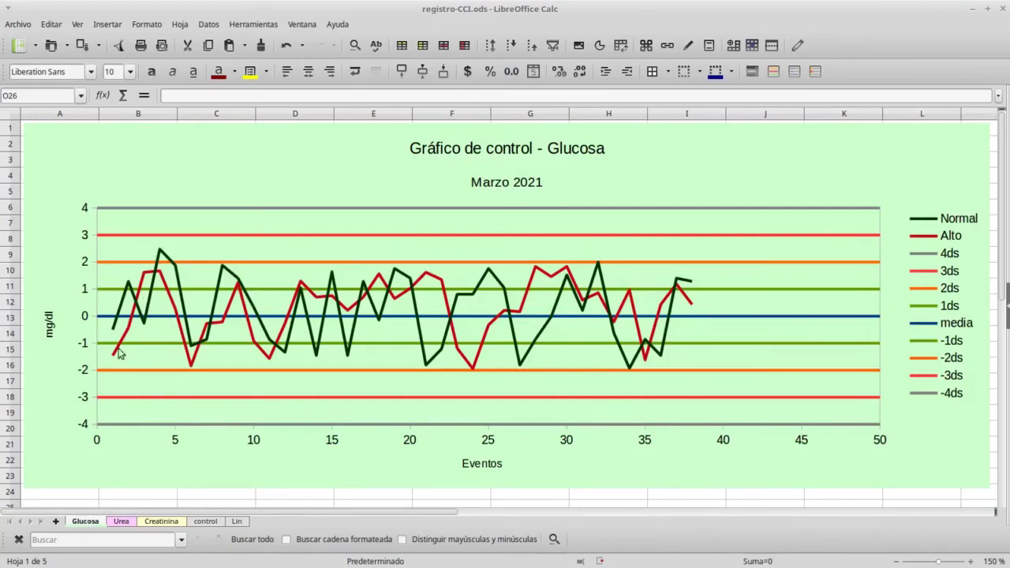
{"action": "left_click", "coordinate": [121, 524]}
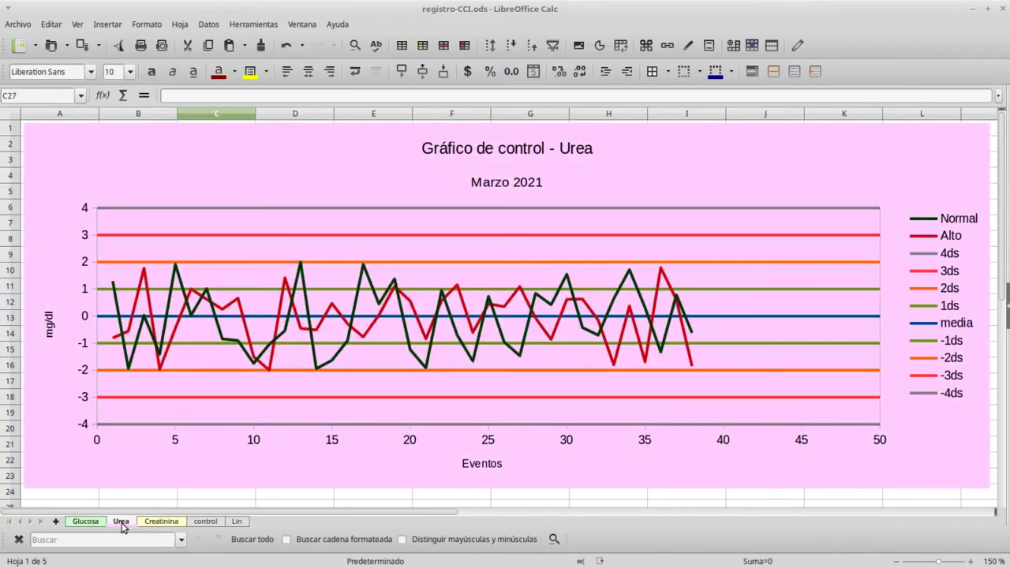
{"action": "left_click", "coordinate": [152, 524]}
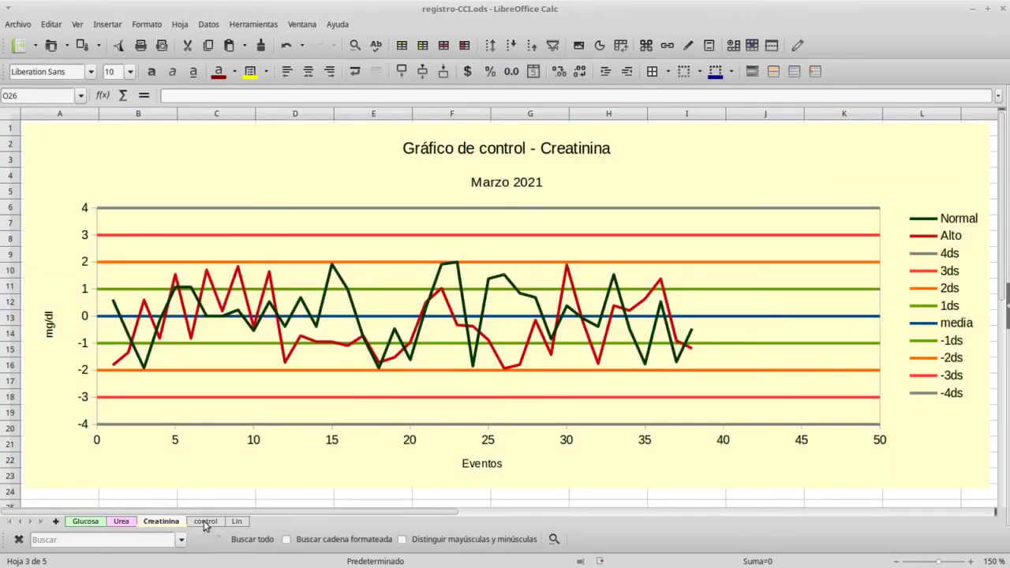
On the control sheet, relabel A2 as Lote and A3 as Expiración, and clear the Valores asignados heading in A1.
{"action": "left_click", "coordinate": [204, 523]}
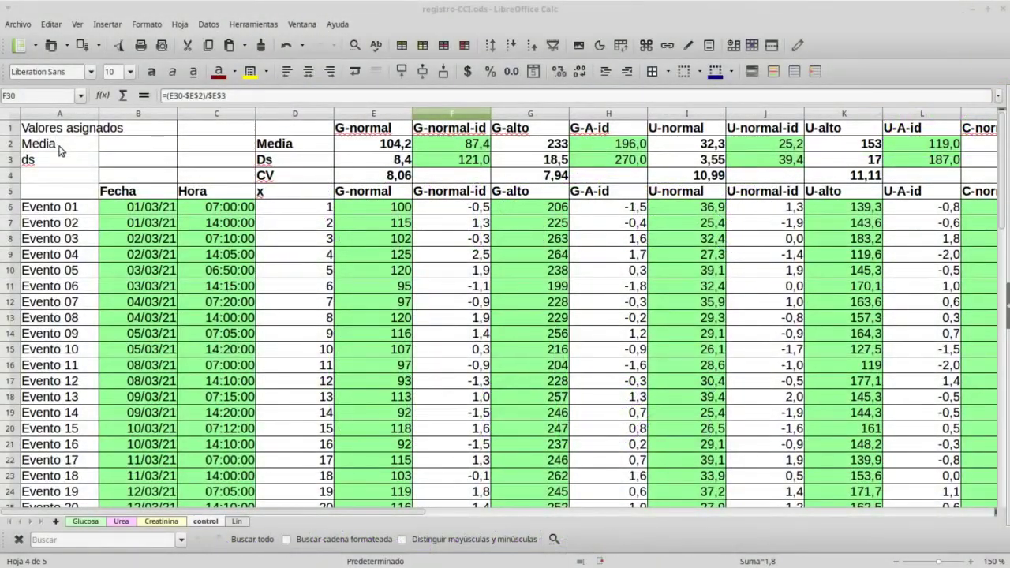
{"action": "left_click", "coordinate": [63, 148]}
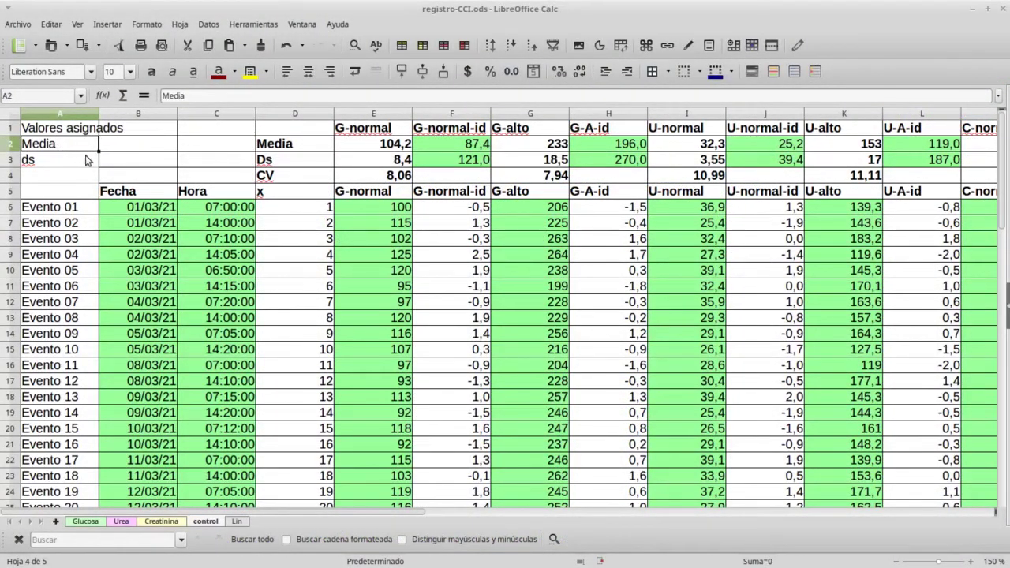
{"action": "type", "text": "Lote"}
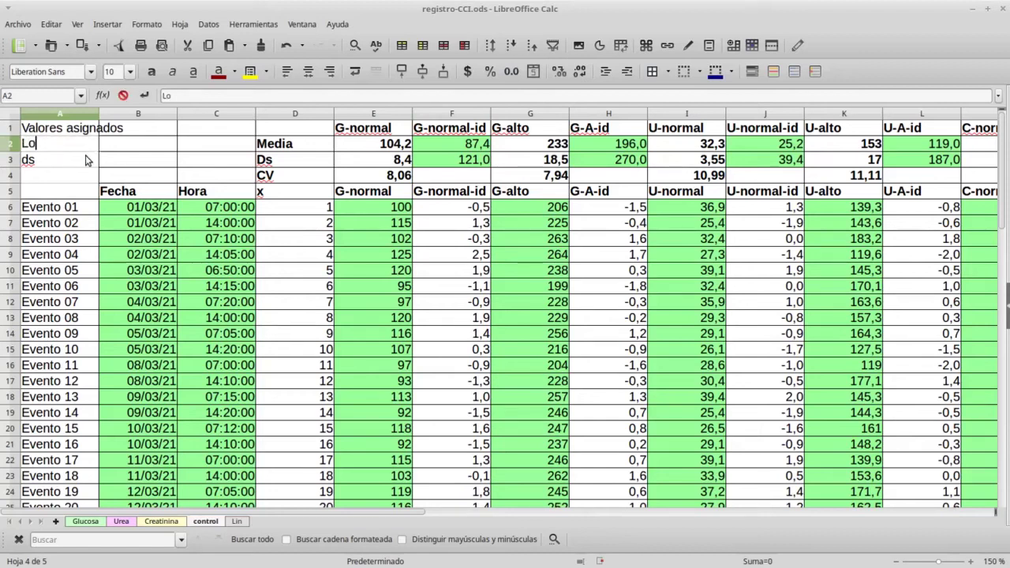
{"action": "key", "text": "Return"}
{"action": "type", "text": "Expiración"}
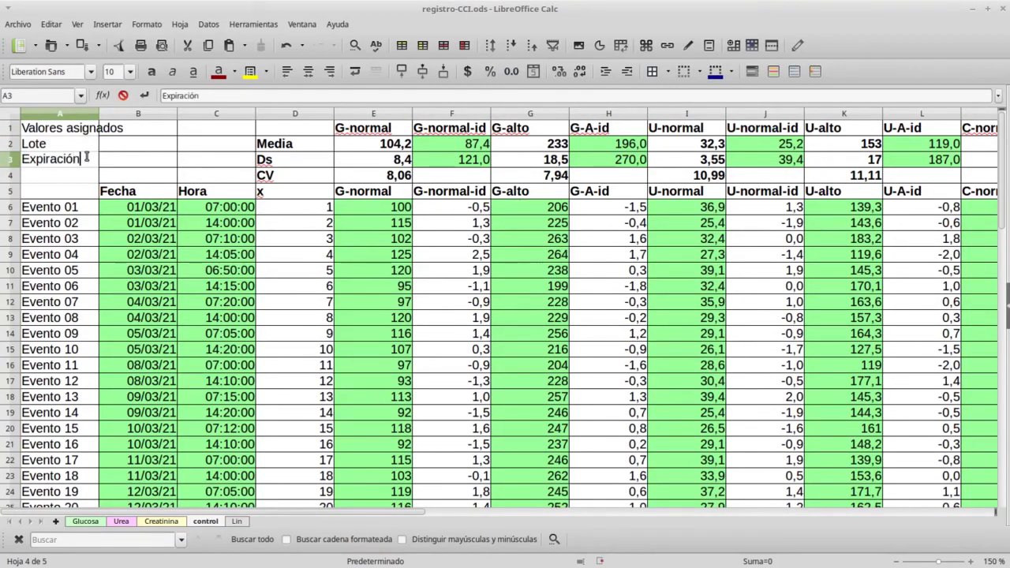
{"action": "key", "text": "Up"}
{"action": "key", "text": "Up"}
{"action": "key", "text": "Delete"}
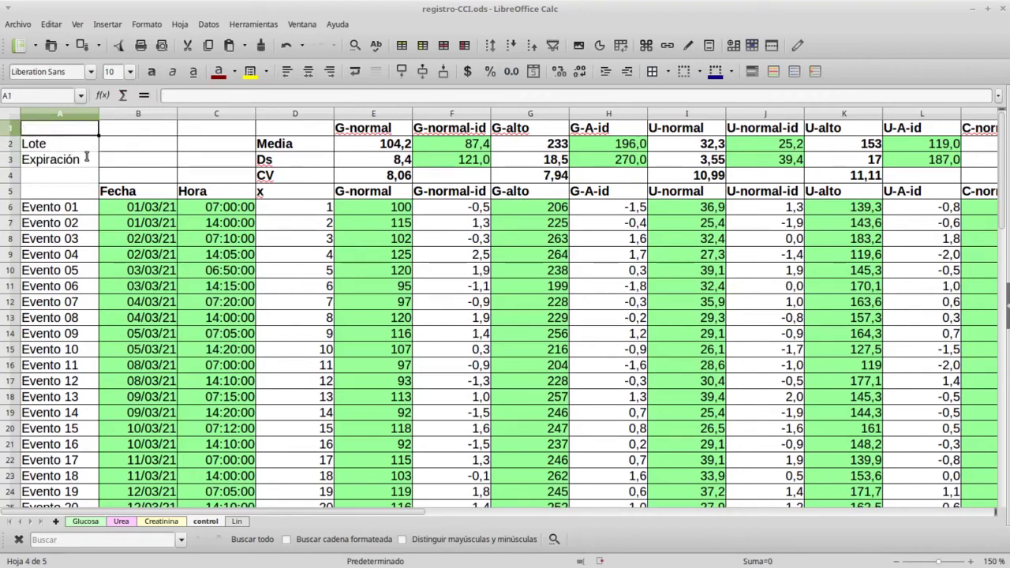
Enter the column headings Normal in B1 and Alto in C1.
{"action": "key", "text": "Right"}
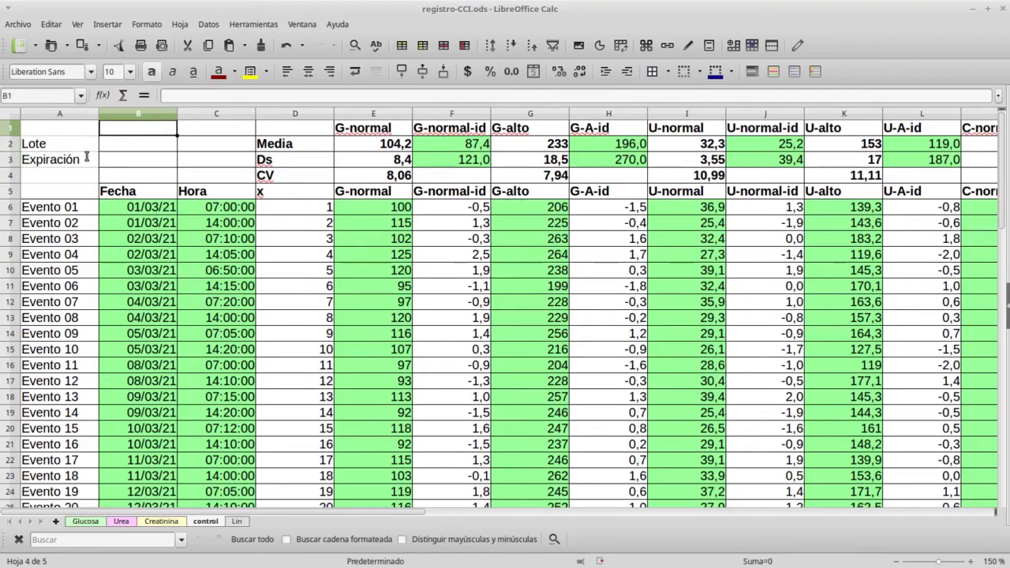
{"action": "type", "text": "No"}
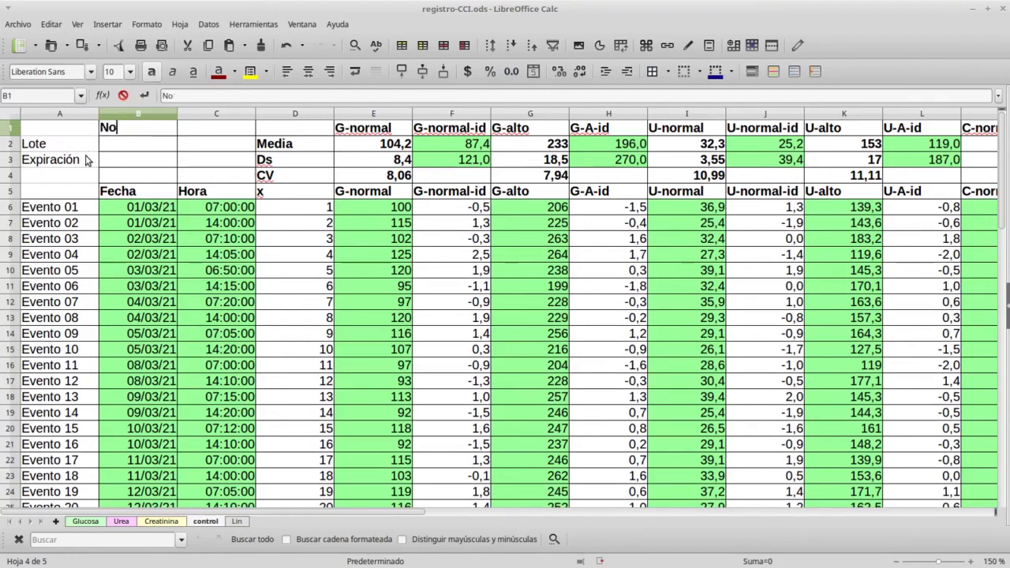
{"action": "type", "text": "rmal"}
{"action": "key", "text": "Right"}
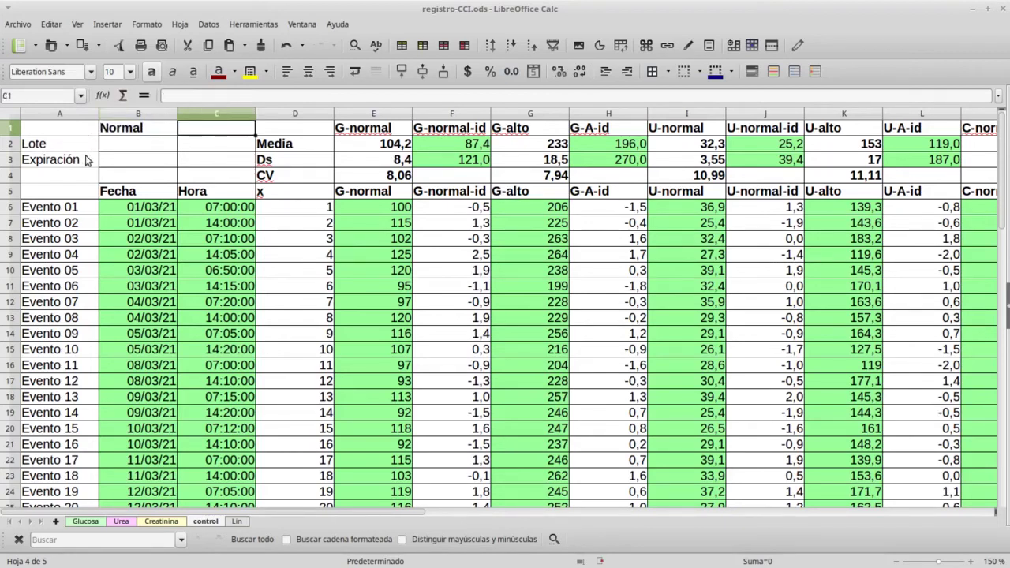
{"action": "type", "text": "Alto"}
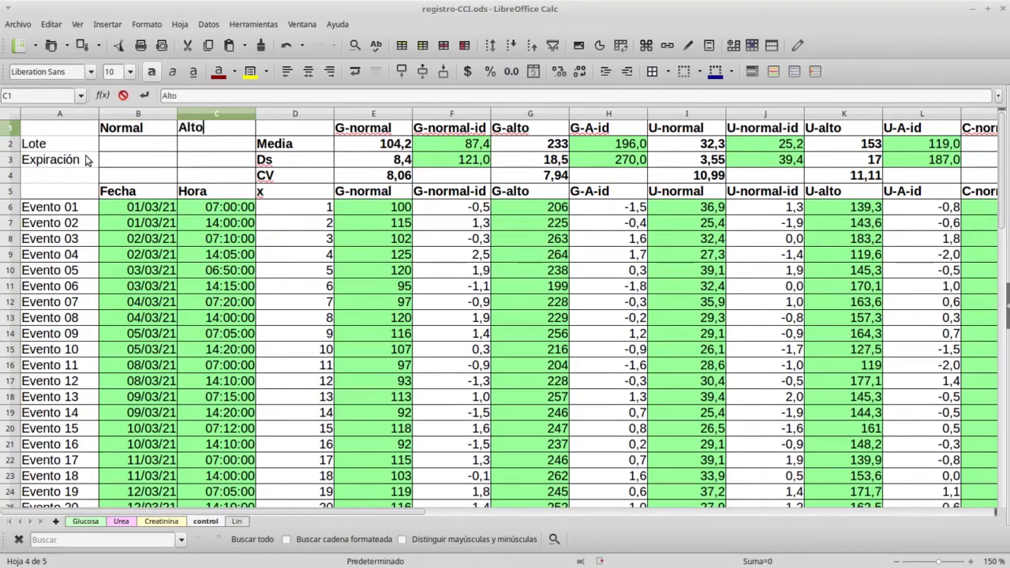
{"action": "key", "text": "Return"}
Enter the lot numbers 12324 for Normal in B2 and 546687 for Alto in C2.
{"action": "type", "text": "12324"}
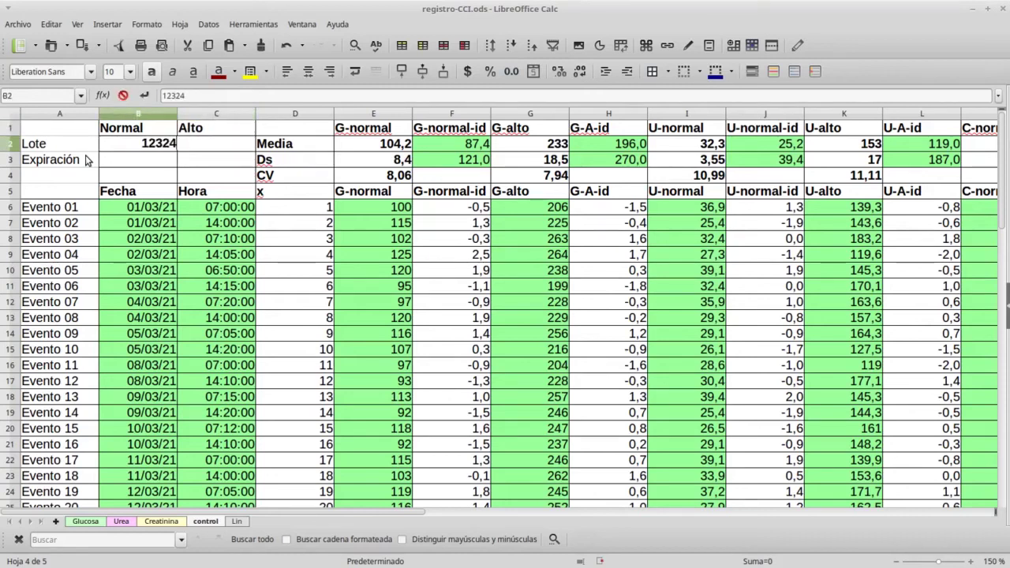
{"action": "key", "text": "Right"}
{"action": "type", "text": "546687"}
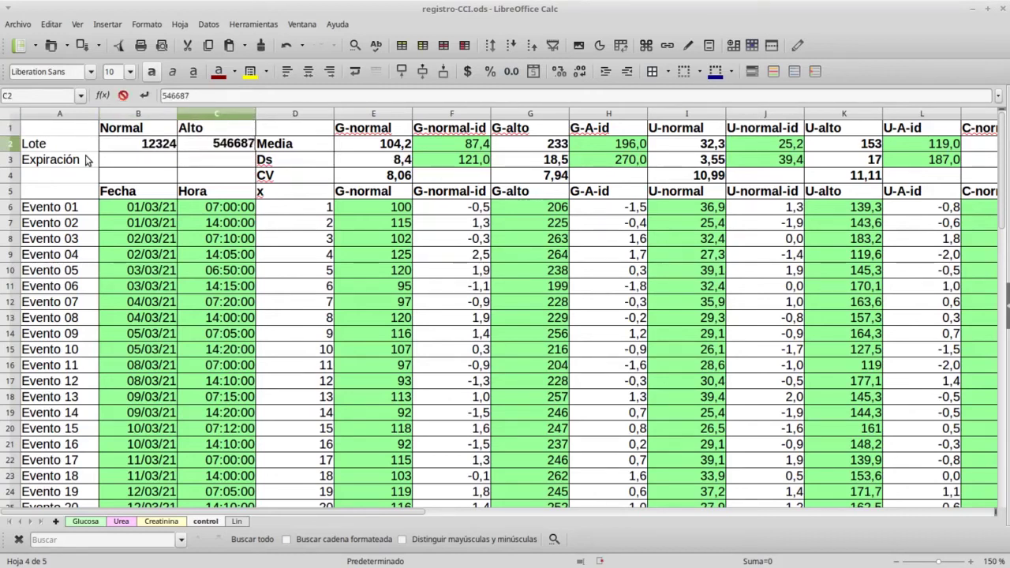
{"action": "key", "text": "Return"}
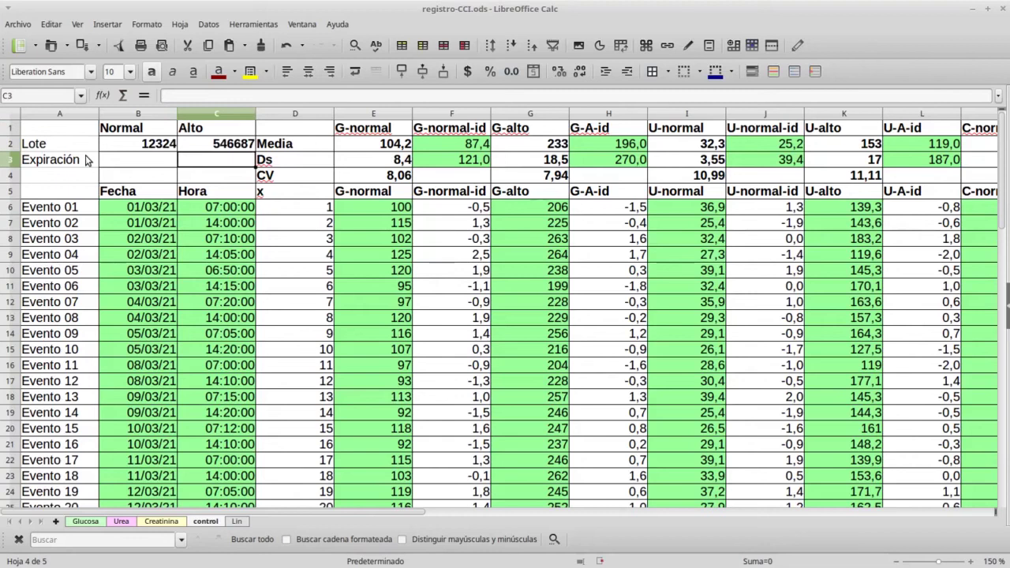
Enter the expiration 3/2024 for Alto in C3 and copy it to the Normal column in B3.
{"action": "type", "text": "3/"}
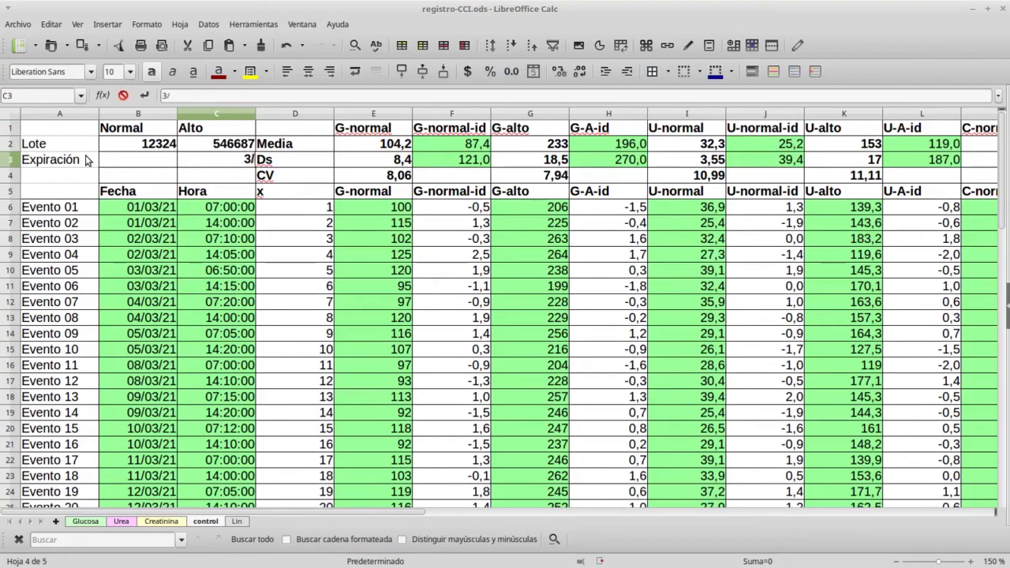
{"action": "type", "text": "20"}
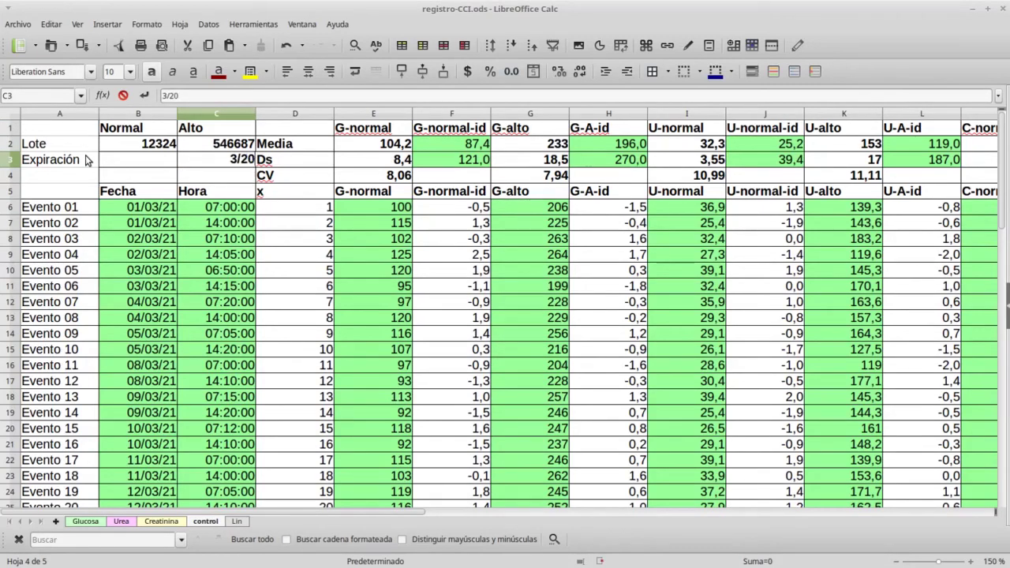
{"action": "type", "text": "24"}
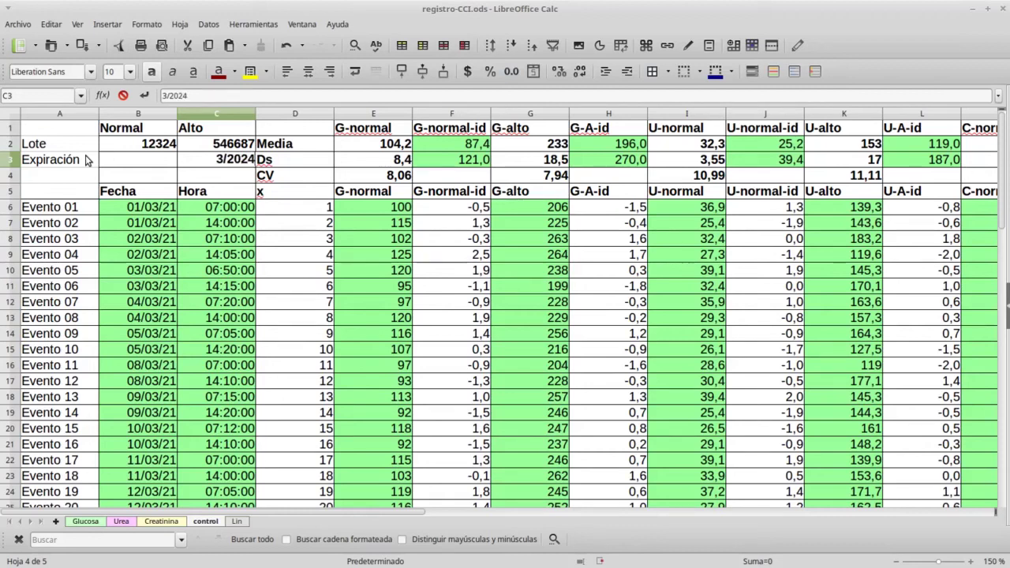
{"action": "key", "text": "Return"}
{"action": "key", "text": "Up"}
{"action": "key", "text": "ctrl+c"}
{"action": "key", "text": "Left"}
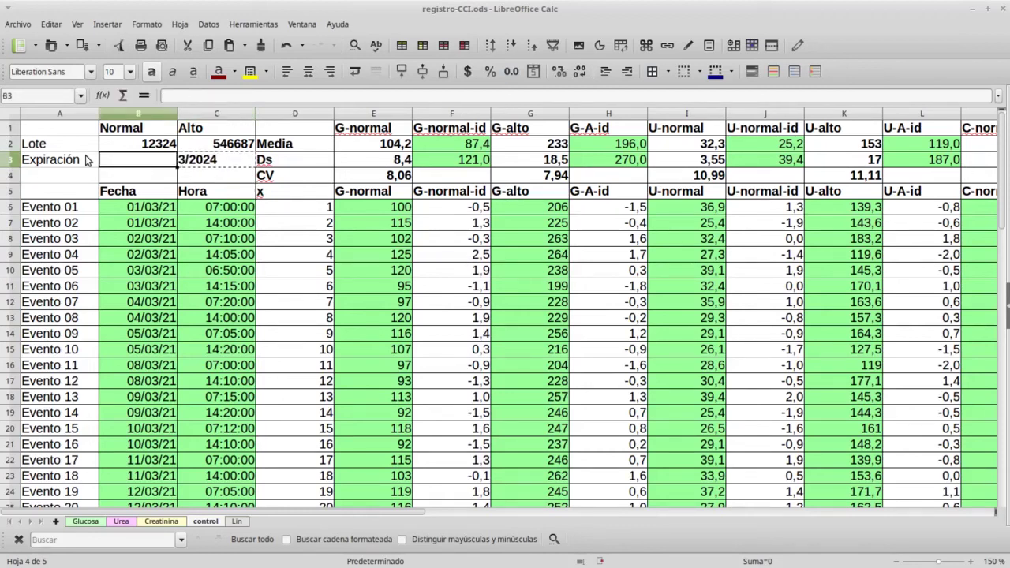
{"action": "key", "text": "ctrl+v"}
{"action": "key", "text": "Right"}
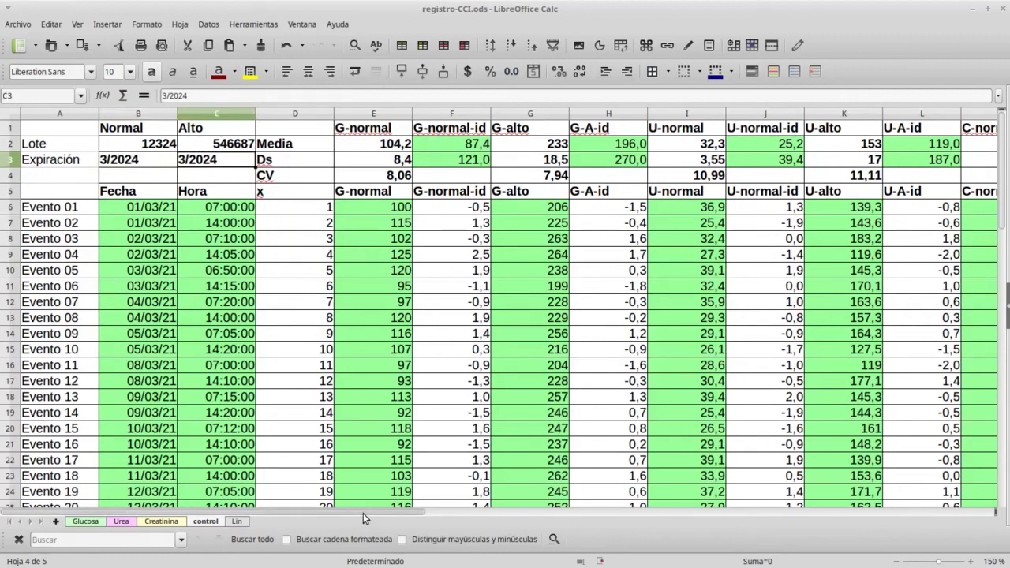
Add the headings Observaciones in R5 and Responsable in S5, beyond the Creatinina columns.
{"action": "left_click_drag", "start_coordinate": [364, 511], "coordinate": [757, 518]}
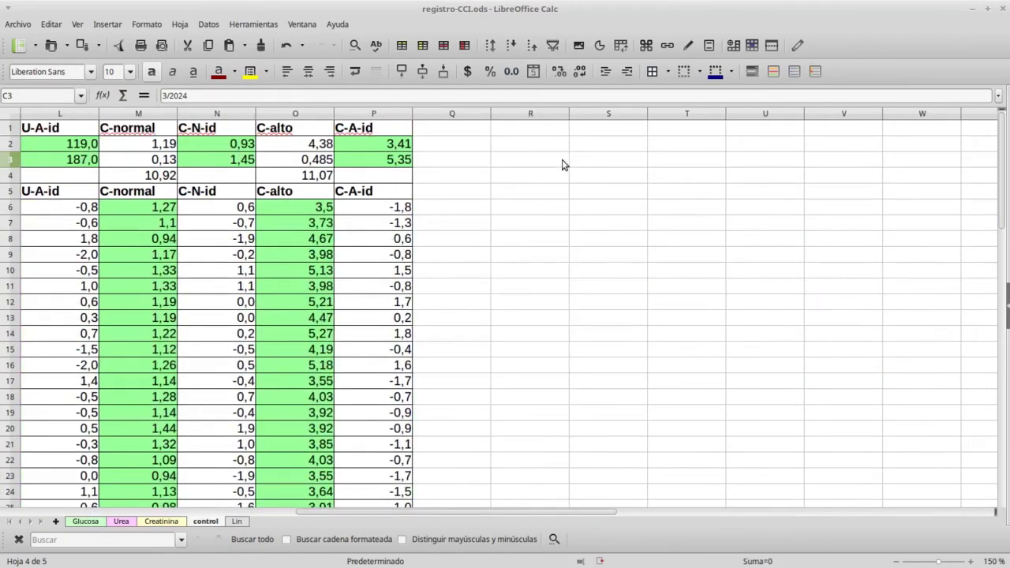
{"action": "left_click", "coordinate": [517, 194]}
{"action": "type", "text": "Obse"}
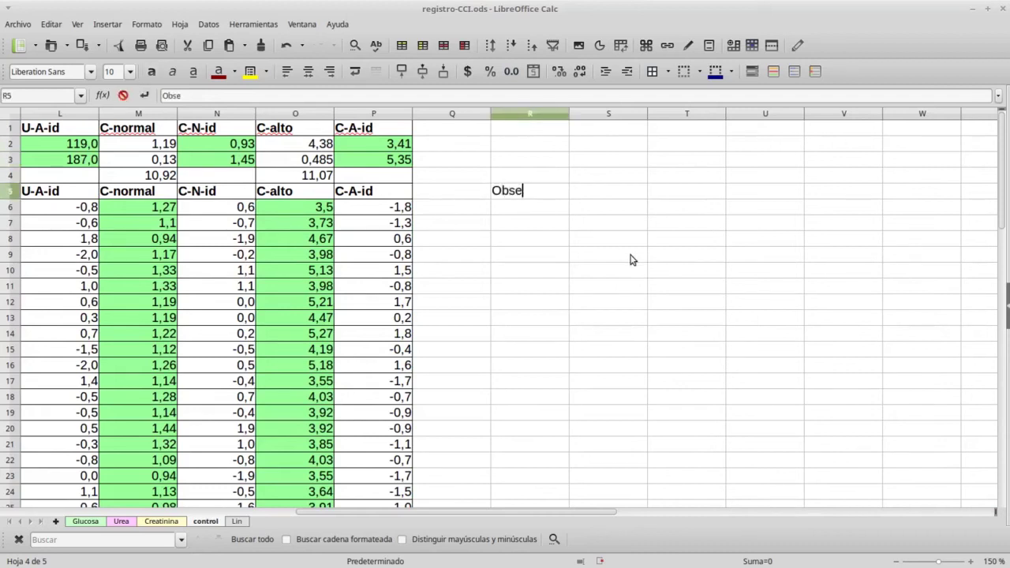
{"action": "type", "text": "rvaciones"}
{"action": "key", "text": "Tab"}
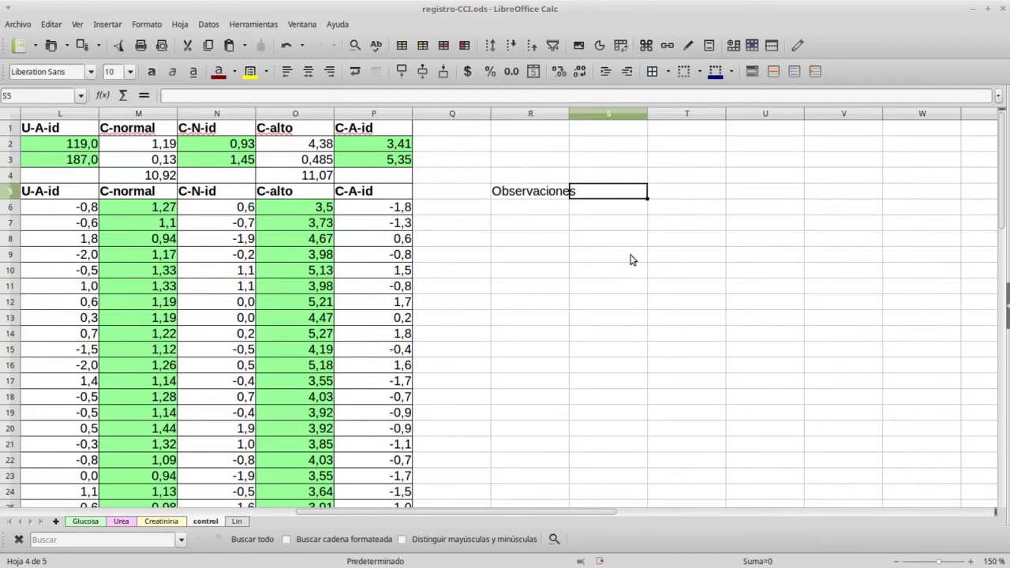
{"action": "type", "text": "Responsable"}
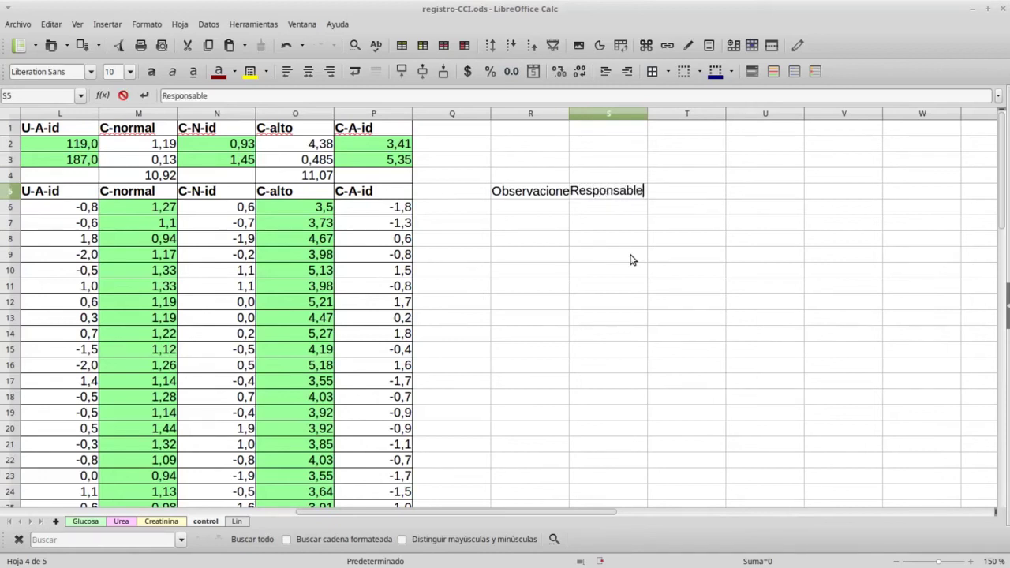
{"action": "key", "text": "Return"}
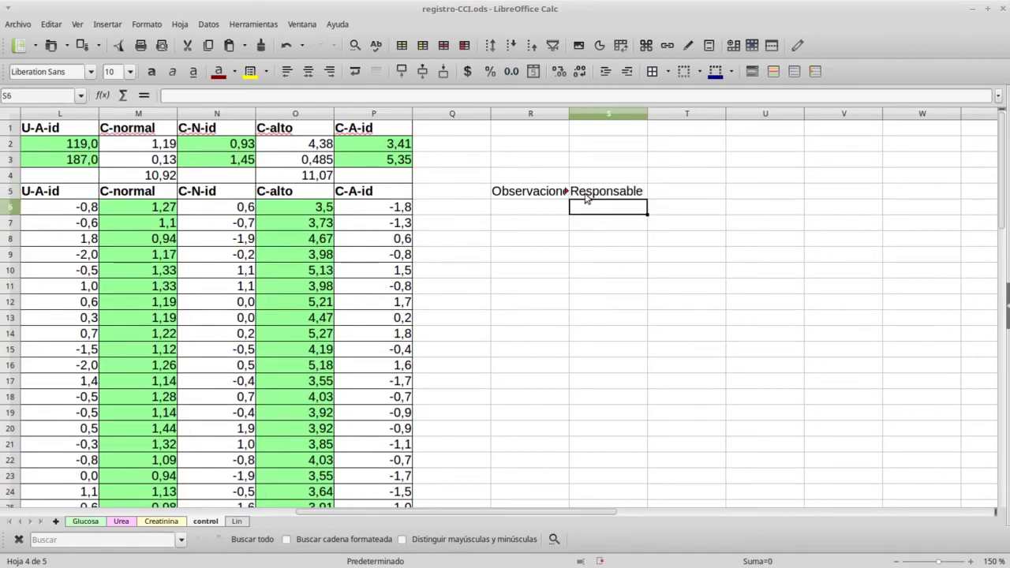
Widen the Observaciones column and turn the empty column Q into a narrow separator filled with grey.
{"action": "left_click_drag", "start_coordinate": [647, 114], "coordinate": [684, 114]}
{"action": "left_click_drag", "start_coordinate": [492, 115], "coordinate": [437, 116]}
{"action": "left_click", "coordinate": [425, 114]}
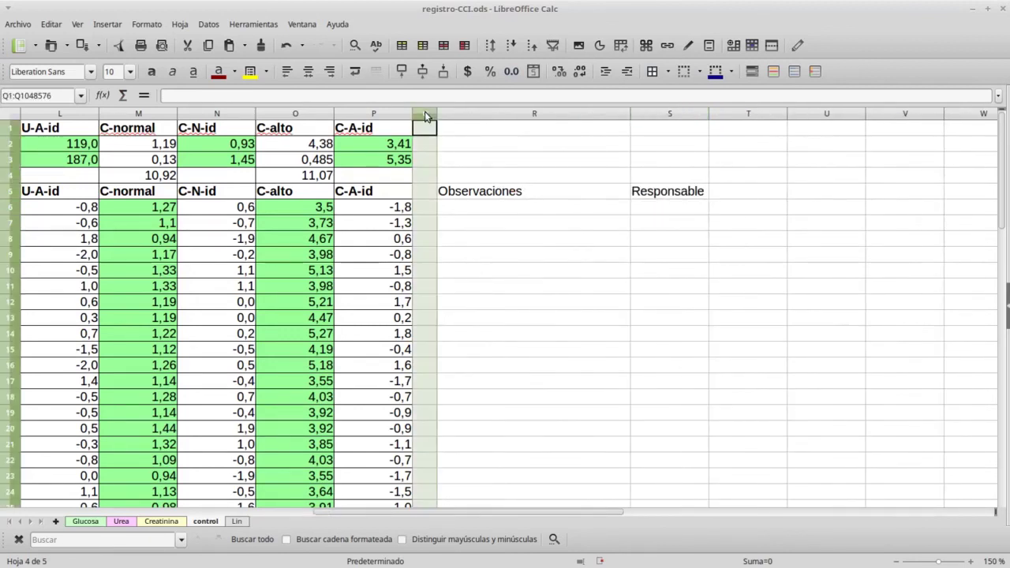
{"action": "left_click", "coordinate": [266, 71]}
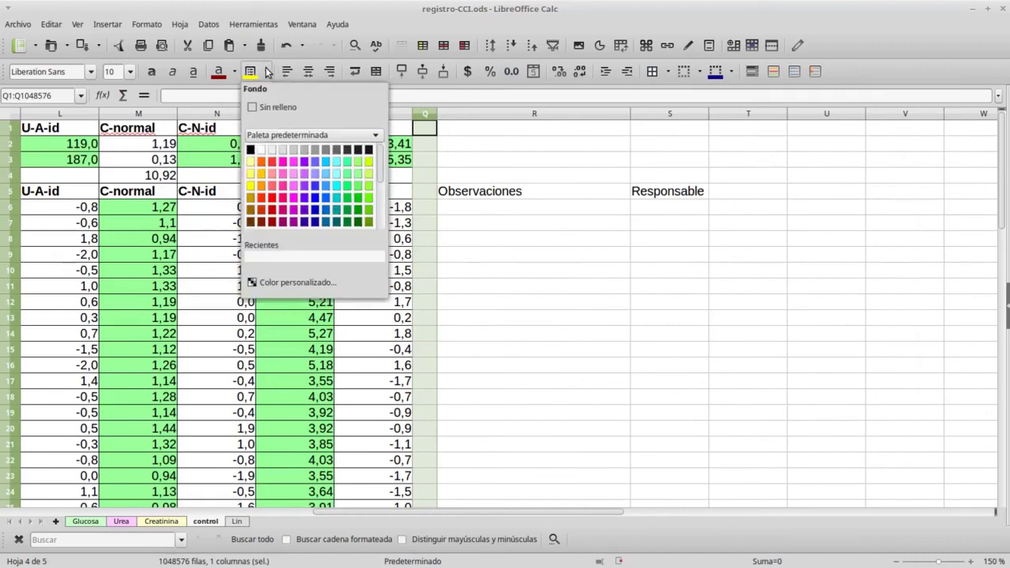
{"action": "left_click", "coordinate": [308, 150]}
Make the Observaciones and Responsable headings bold and apply all inner and outer borders to R5:S55.
{"action": "left_click_drag", "start_coordinate": [509, 199], "coordinate": [639, 198]}
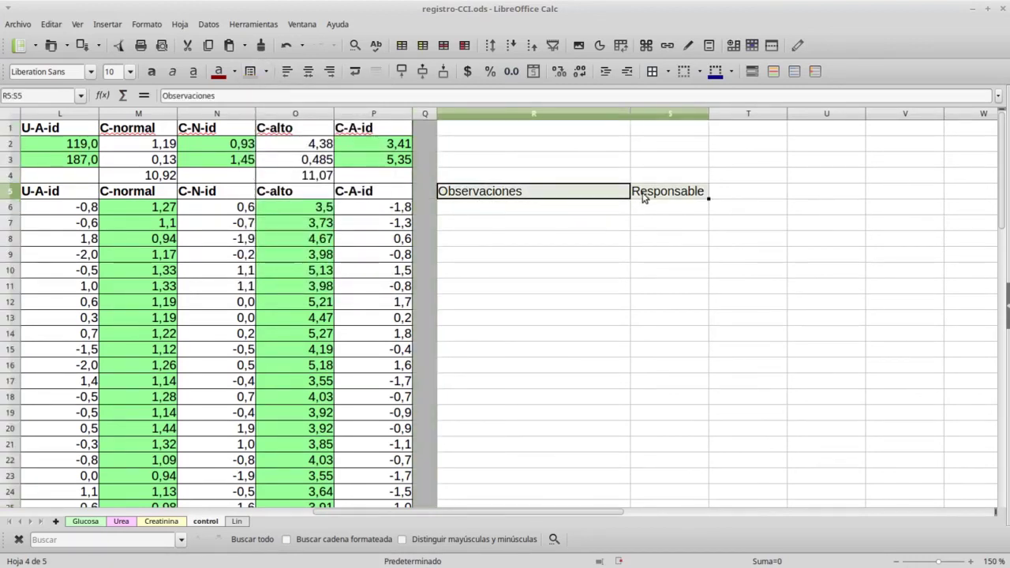
{"action": "left_click", "coordinate": [151, 71]}
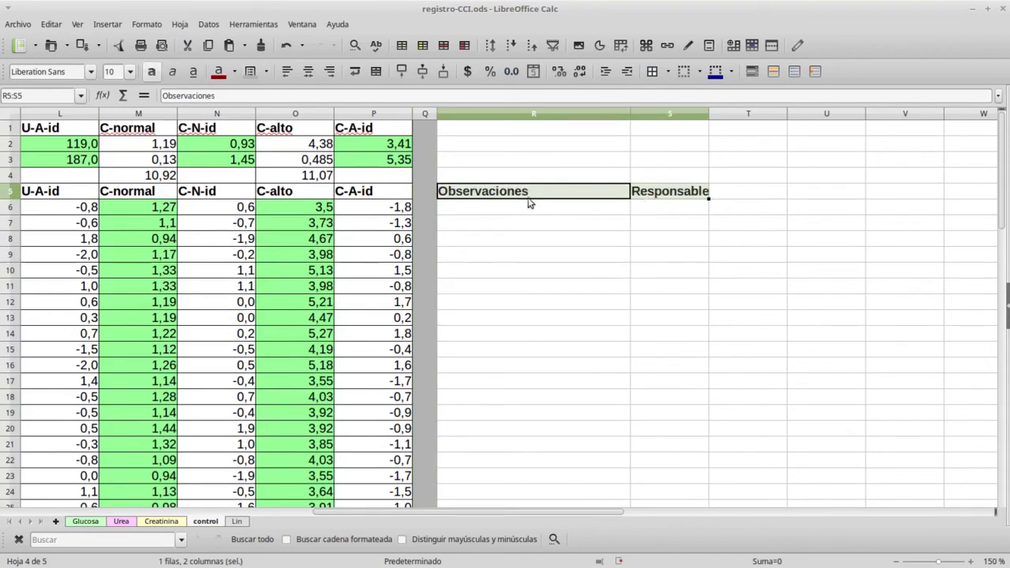
{"action": "scroll", "coordinate": [704, 338], "scroll_direction": "down", "scroll_amount": 7}
{"action": "scroll", "coordinate": [692, 371], "scroll_direction": "down", "scroll_amount": 8}
{"action": "left_click_drag", "start_coordinate": [679, 276], "coordinate": [470, 5]}
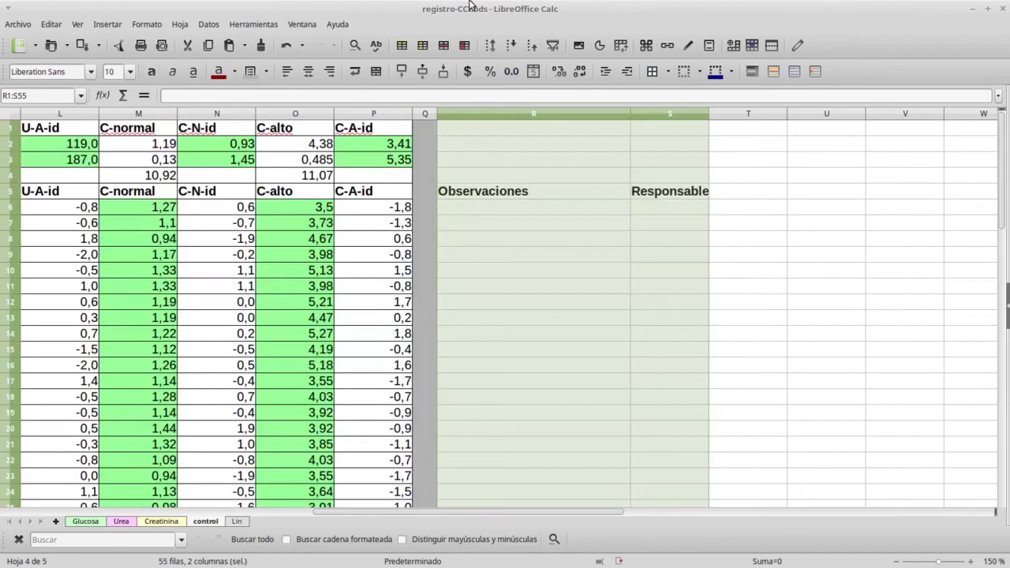
{"action": "left_click_drag", "start_coordinate": [475, 115], "coordinate": [476, 191]}
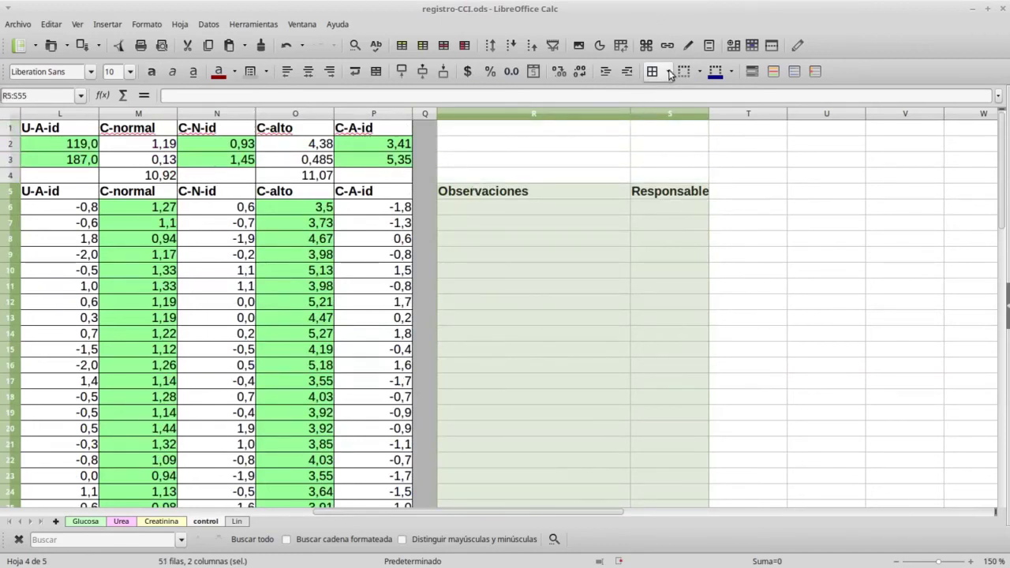
{"action": "left_click", "coordinate": [670, 73]}
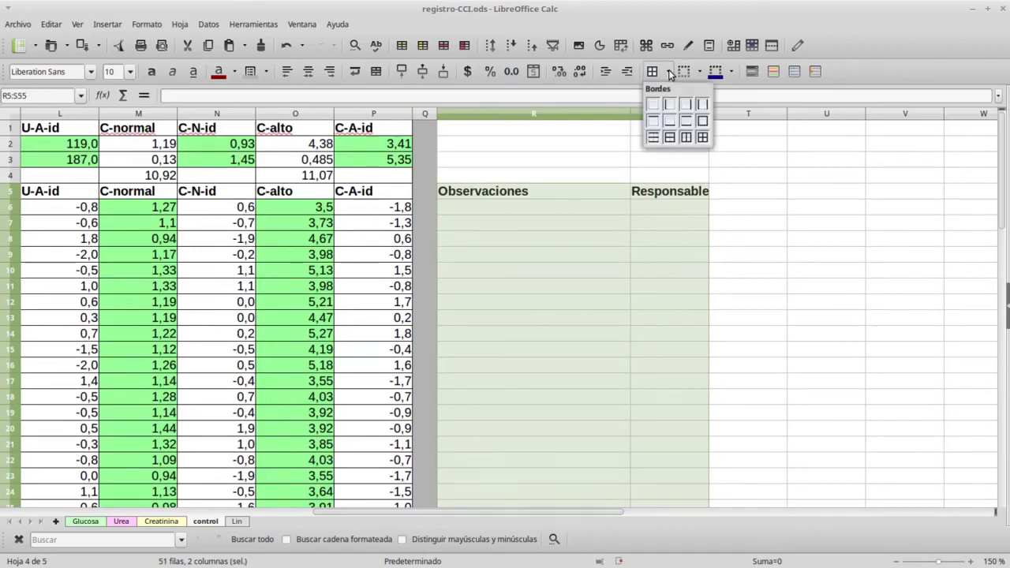
{"action": "left_click", "coordinate": [704, 142]}
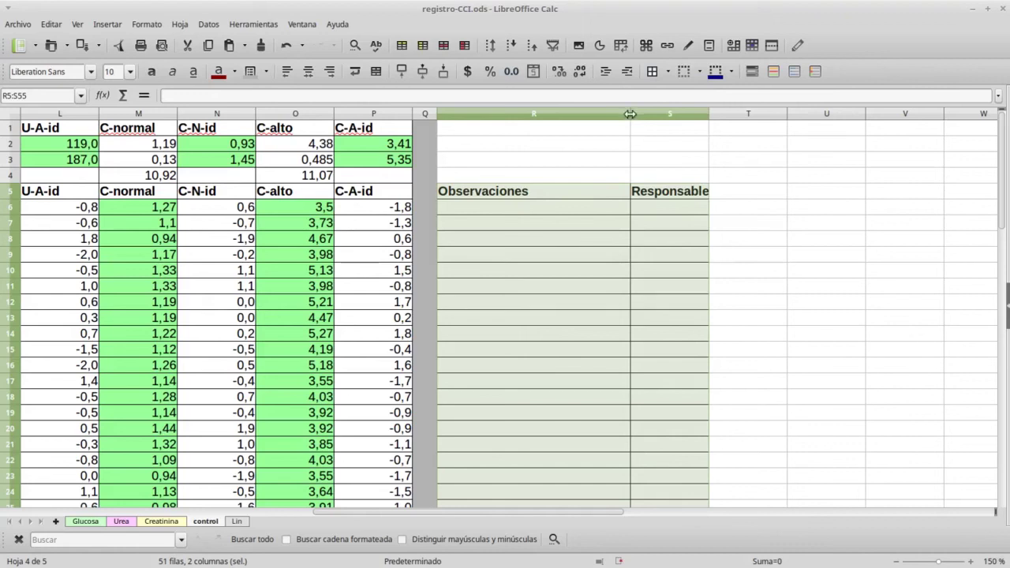
Widen the Observaciones column further to leave more room for written remarks.
{"action": "left_click_drag", "start_coordinate": [645, 109], "coordinate": [715, 108]}
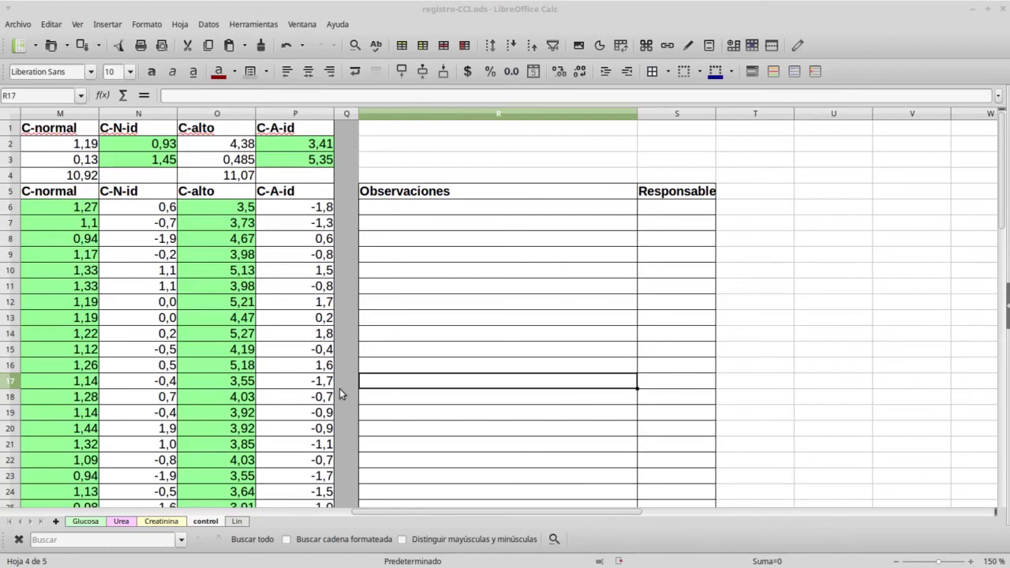
{"action": "left_click_drag", "start_coordinate": [423, 511], "coordinate": [51, 514]}
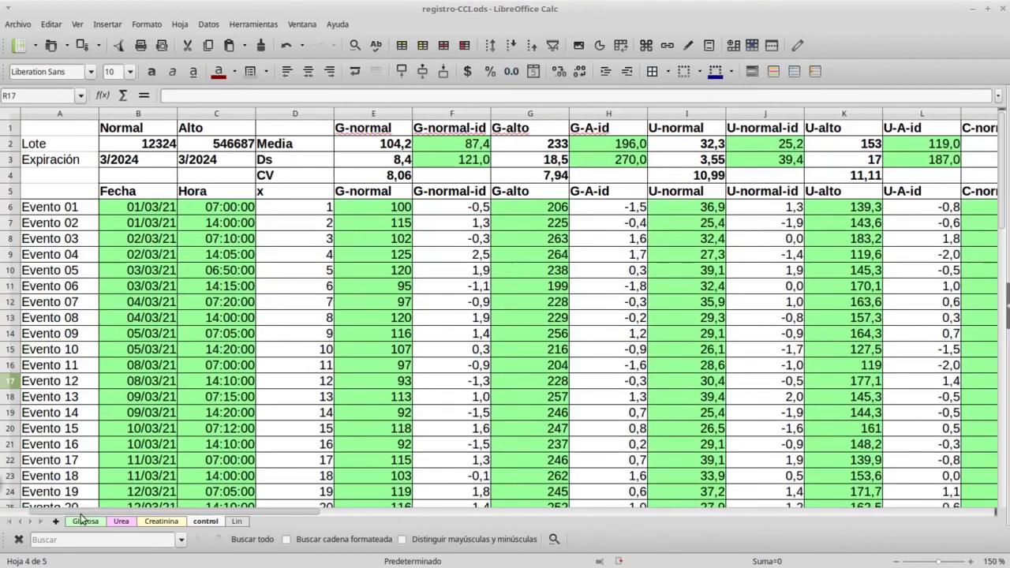